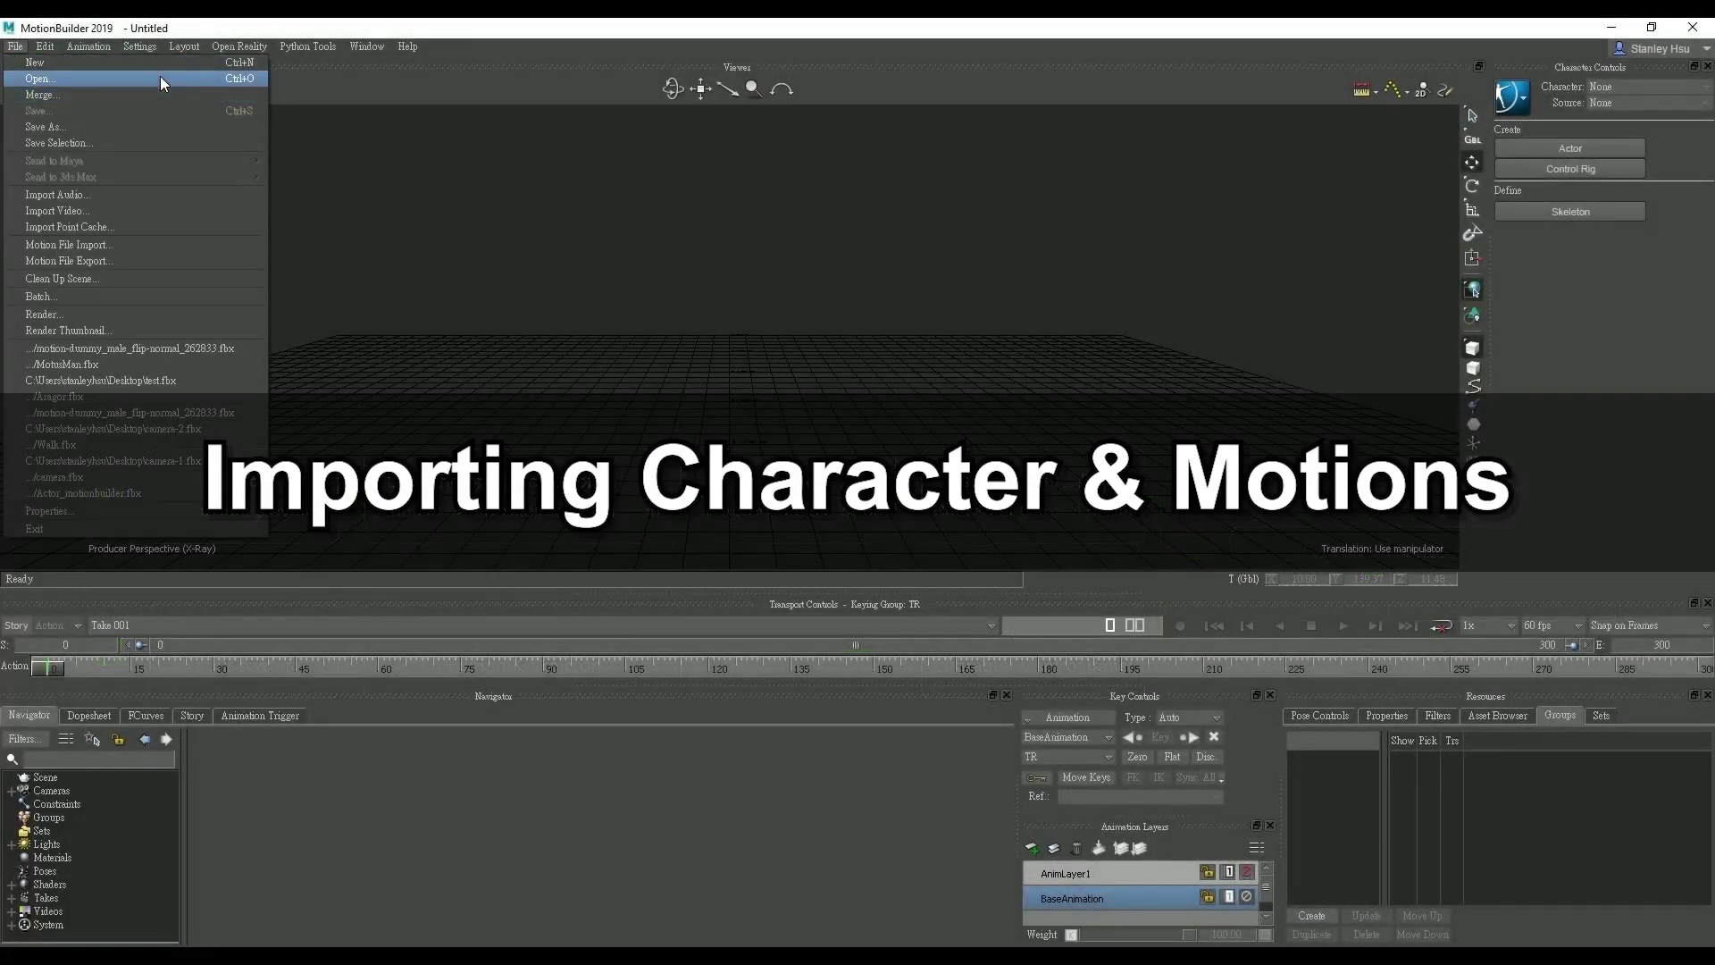
Load motion-dummy_male.fbx with the default open options and start defining the dummy's skeleton.
click(159, 76)
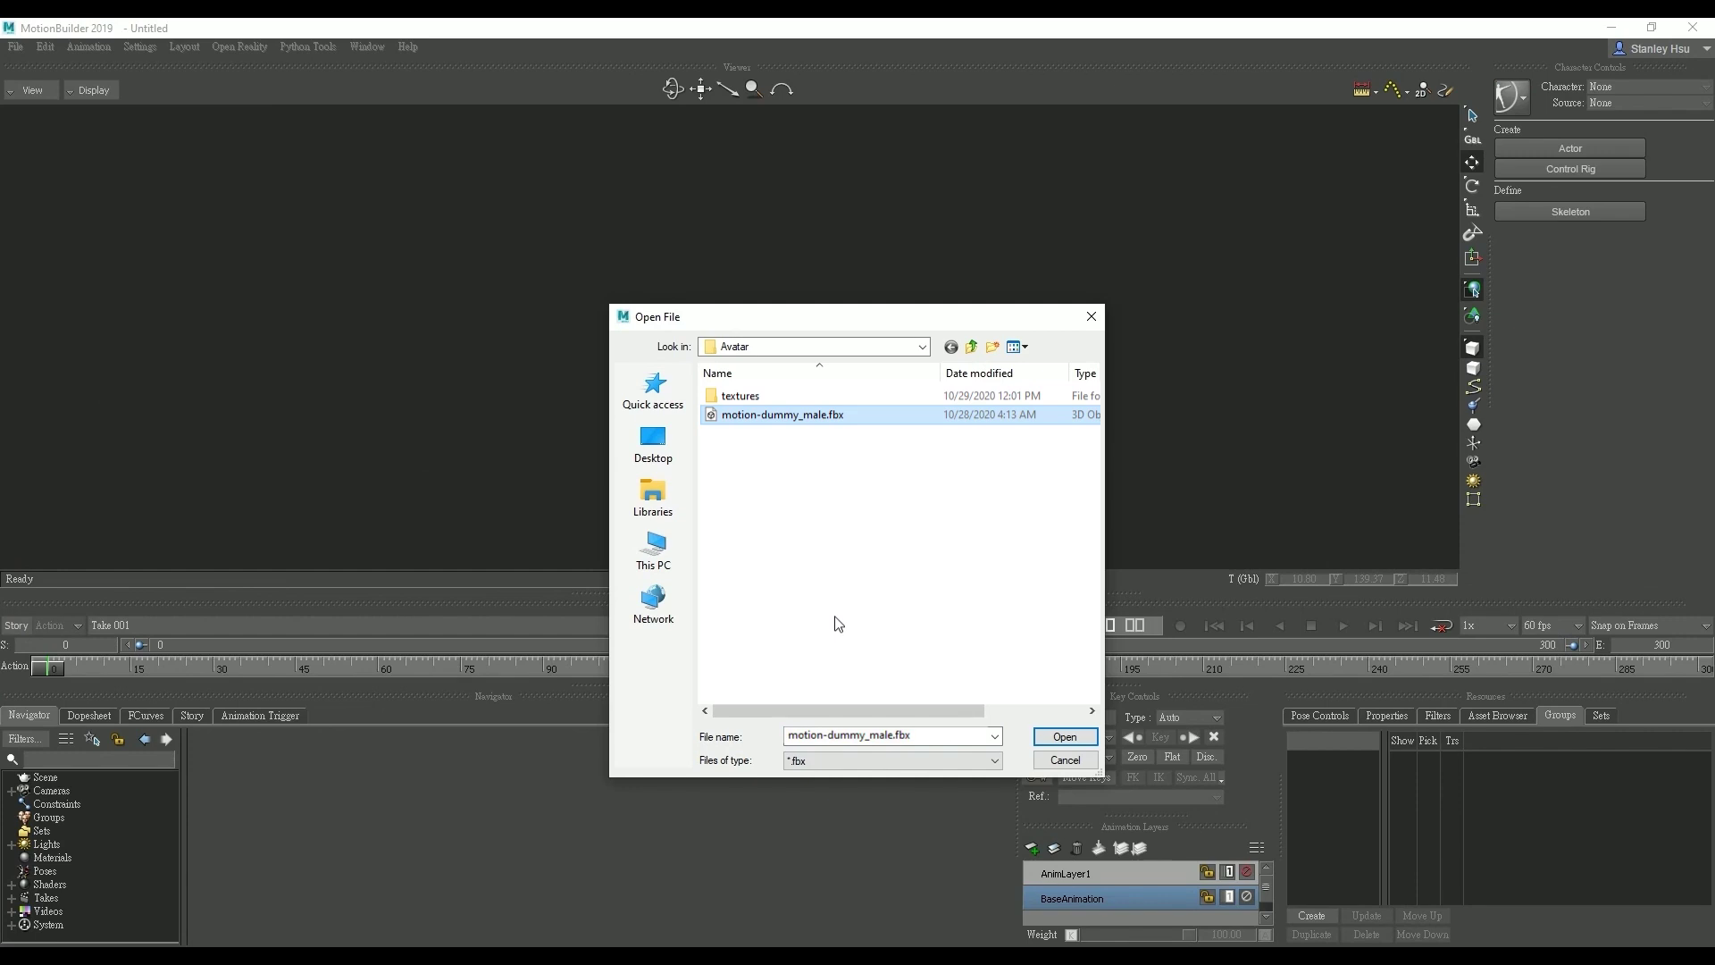
click(1067, 738)
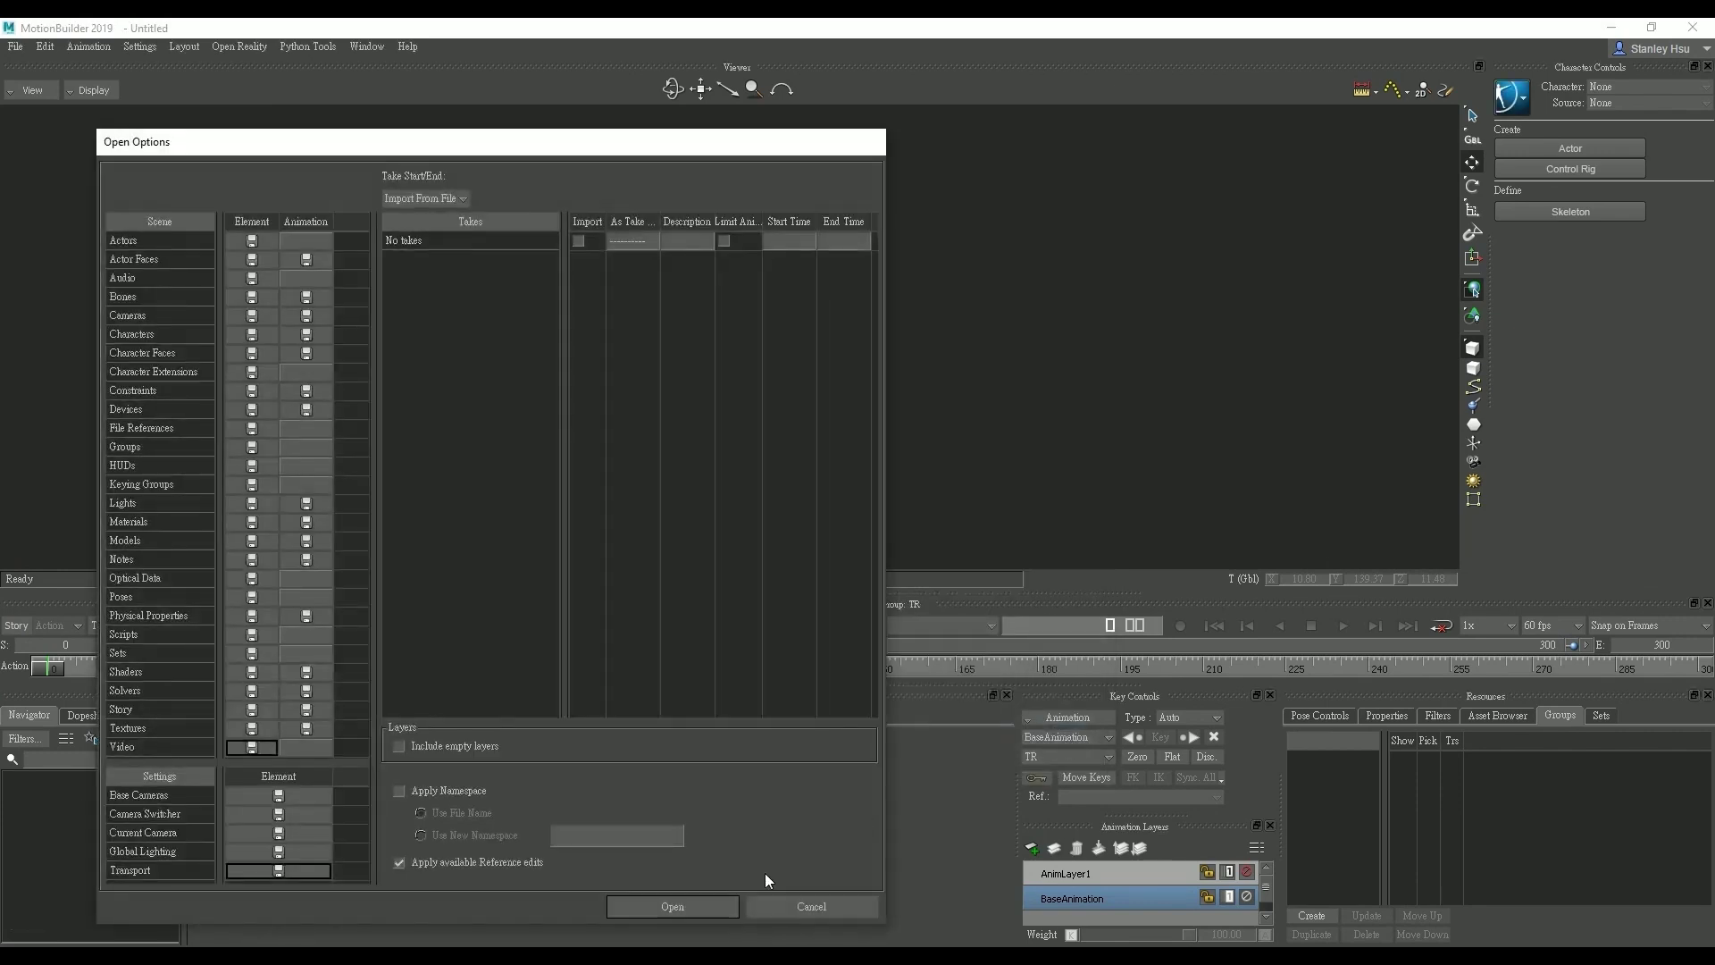
click(708, 913)
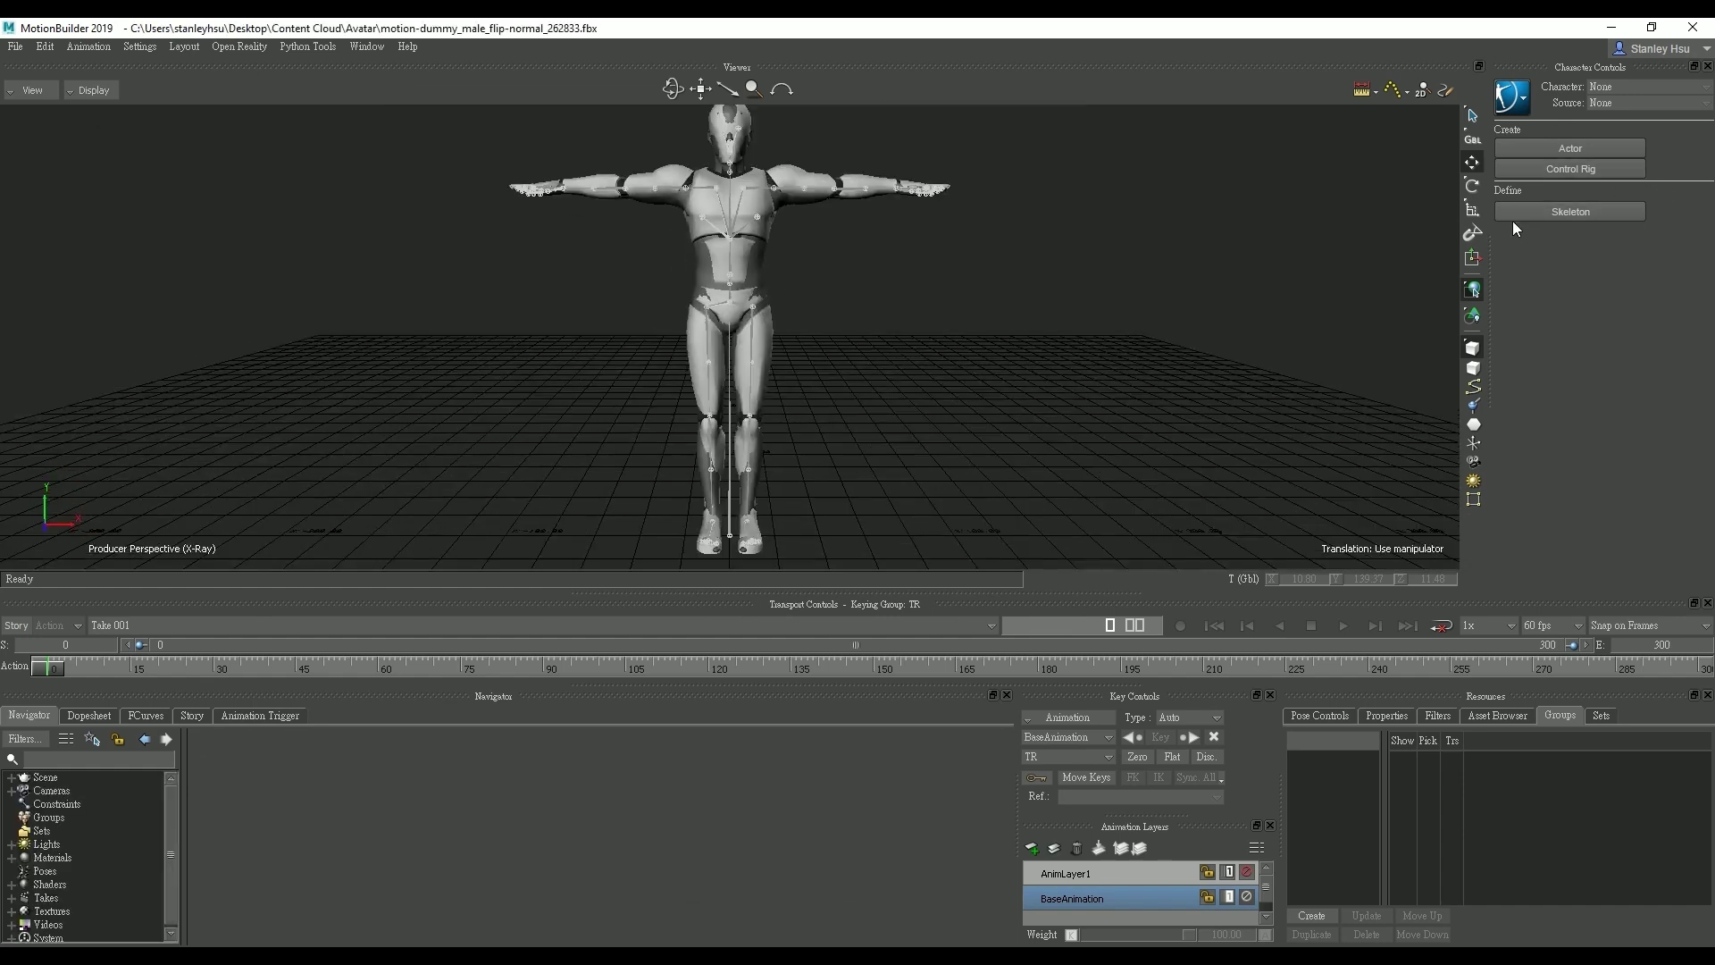
click(1551, 212)
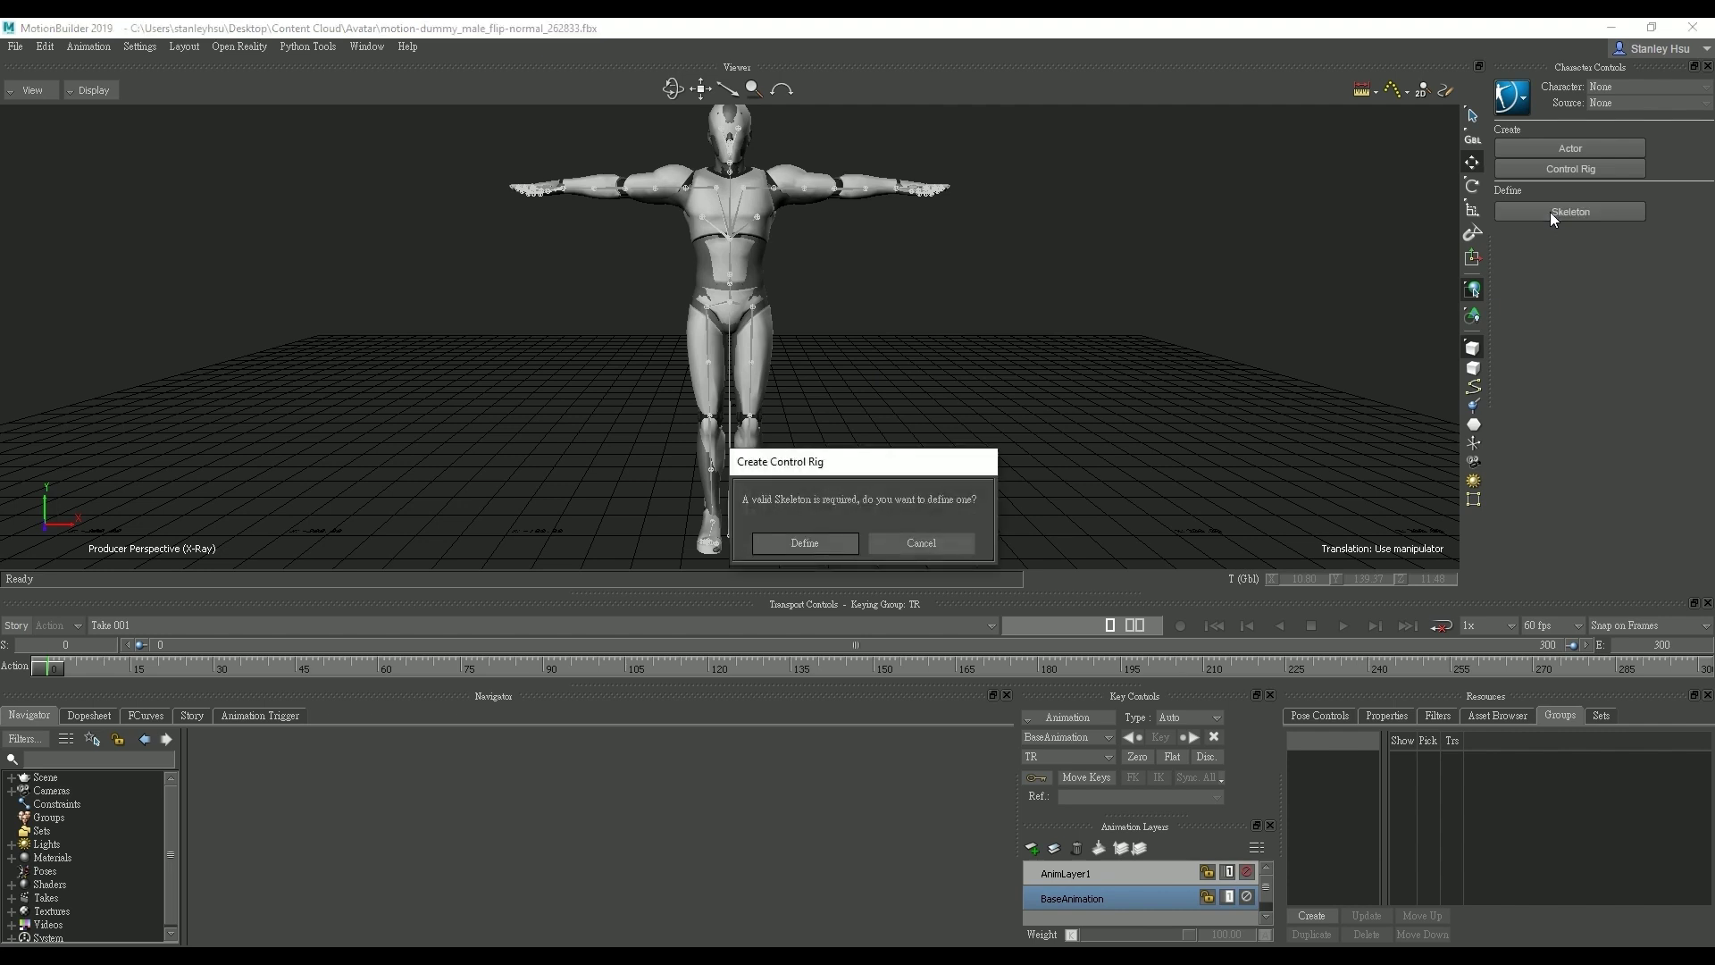
Begin a new skeleton definition for the dummy, checking its left thigh joint.
click(805, 543)
scroll(741, 327, up, 5)
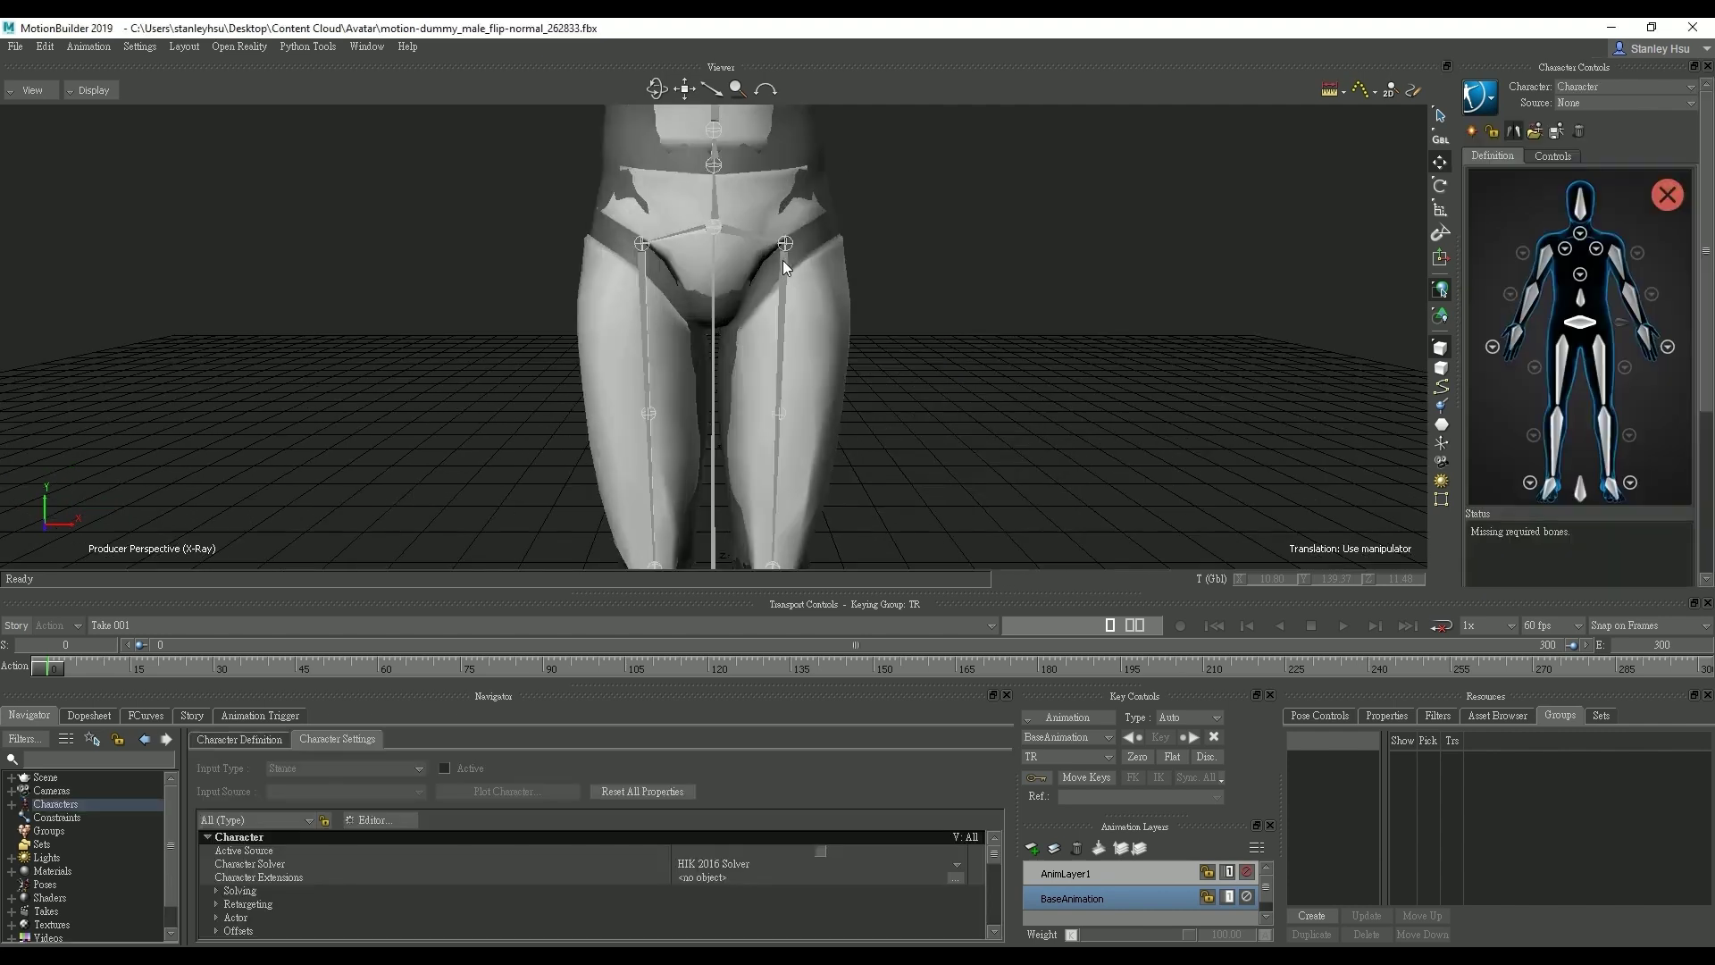
click(784, 244)
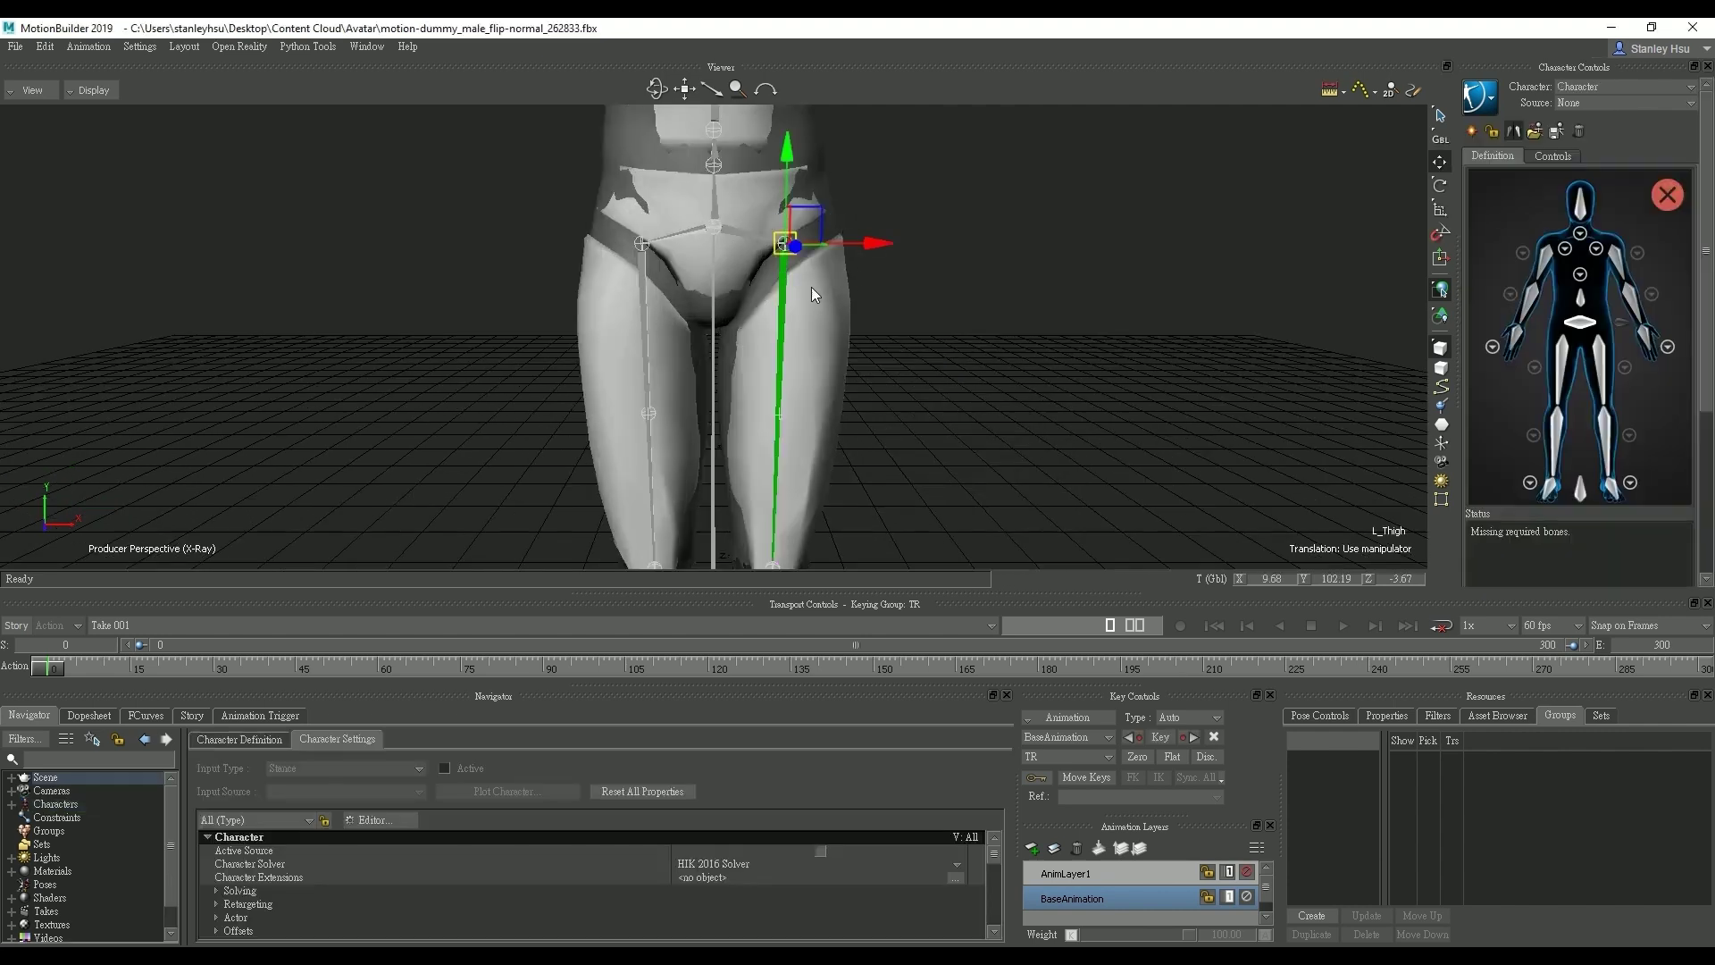
scroll(804, 286, down, 2)
scroll(792, 288, down, 4)
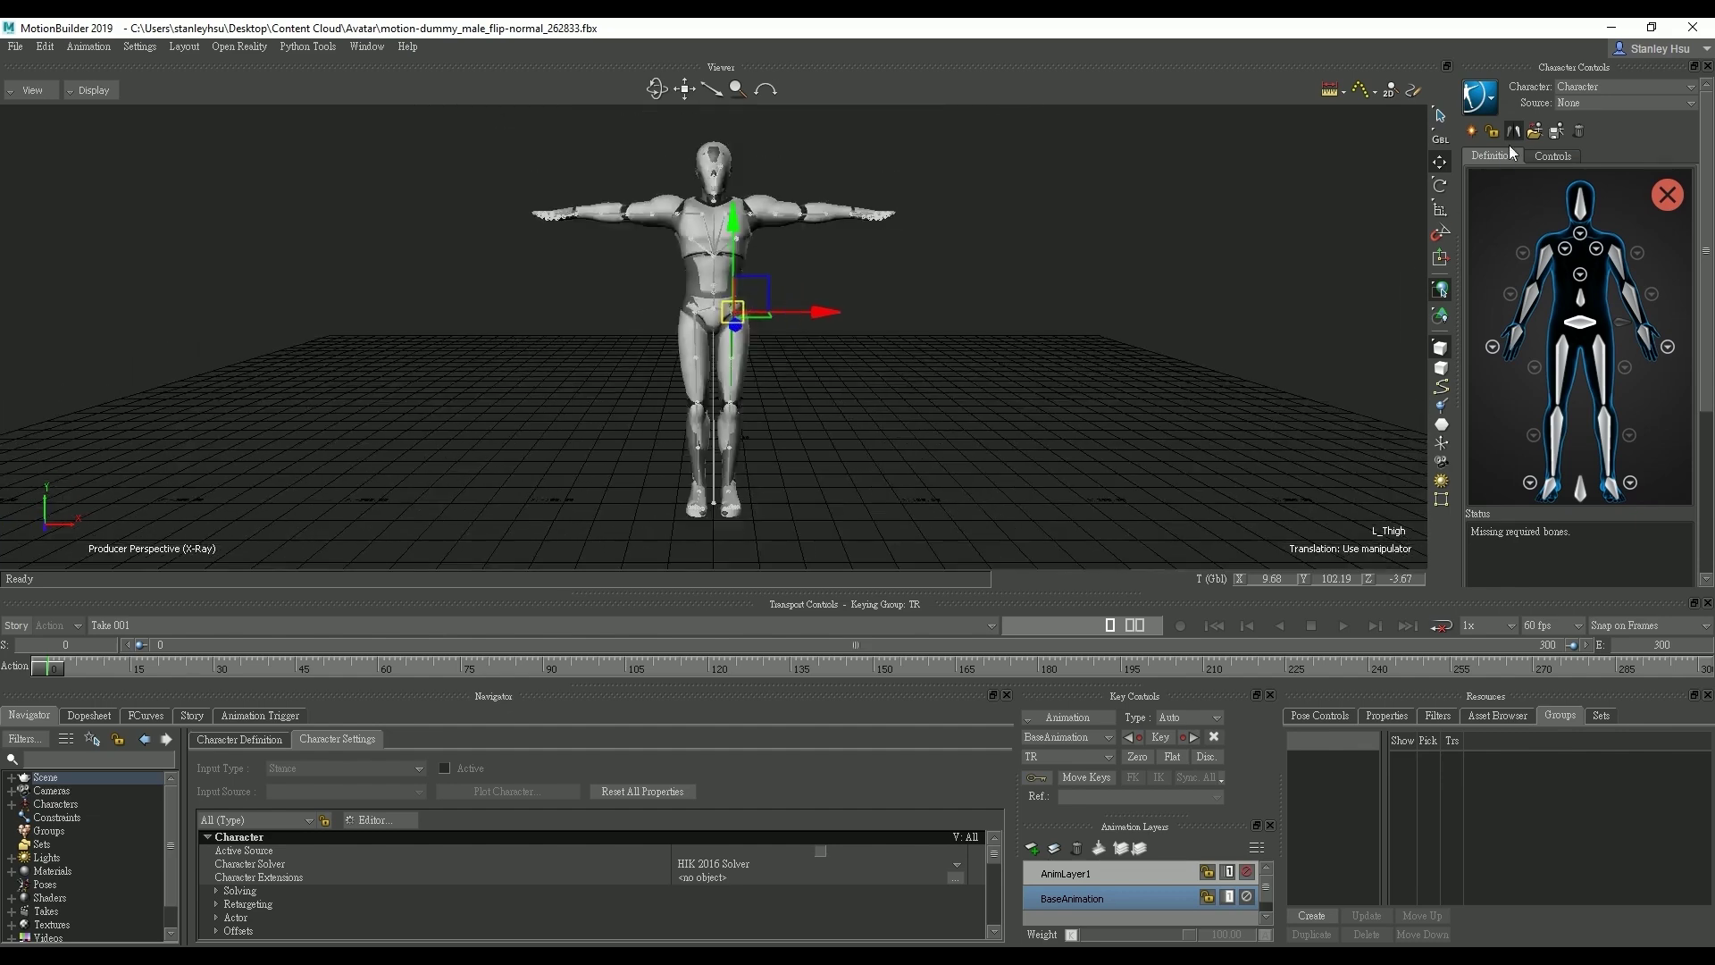
Characterize the dummy with the RL_G3_motion_MoBu_HIK.xml skeleton template from the Profile folder.
click(1535, 132)
click(1518, 363)
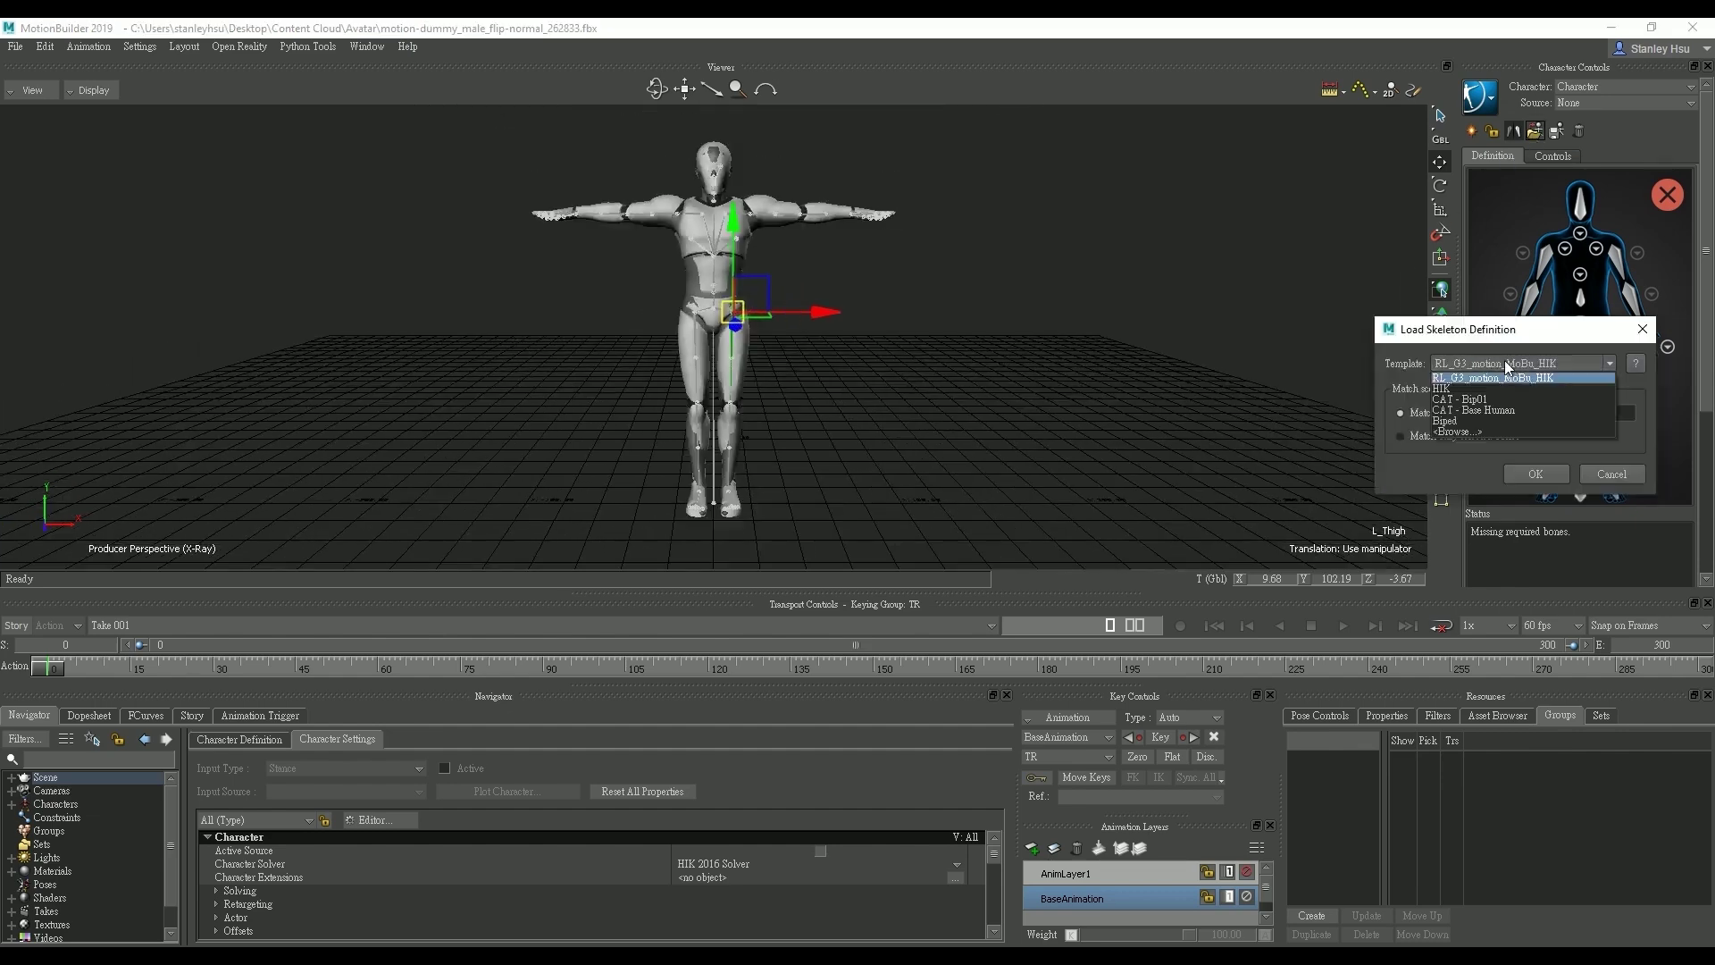
click(1451, 432)
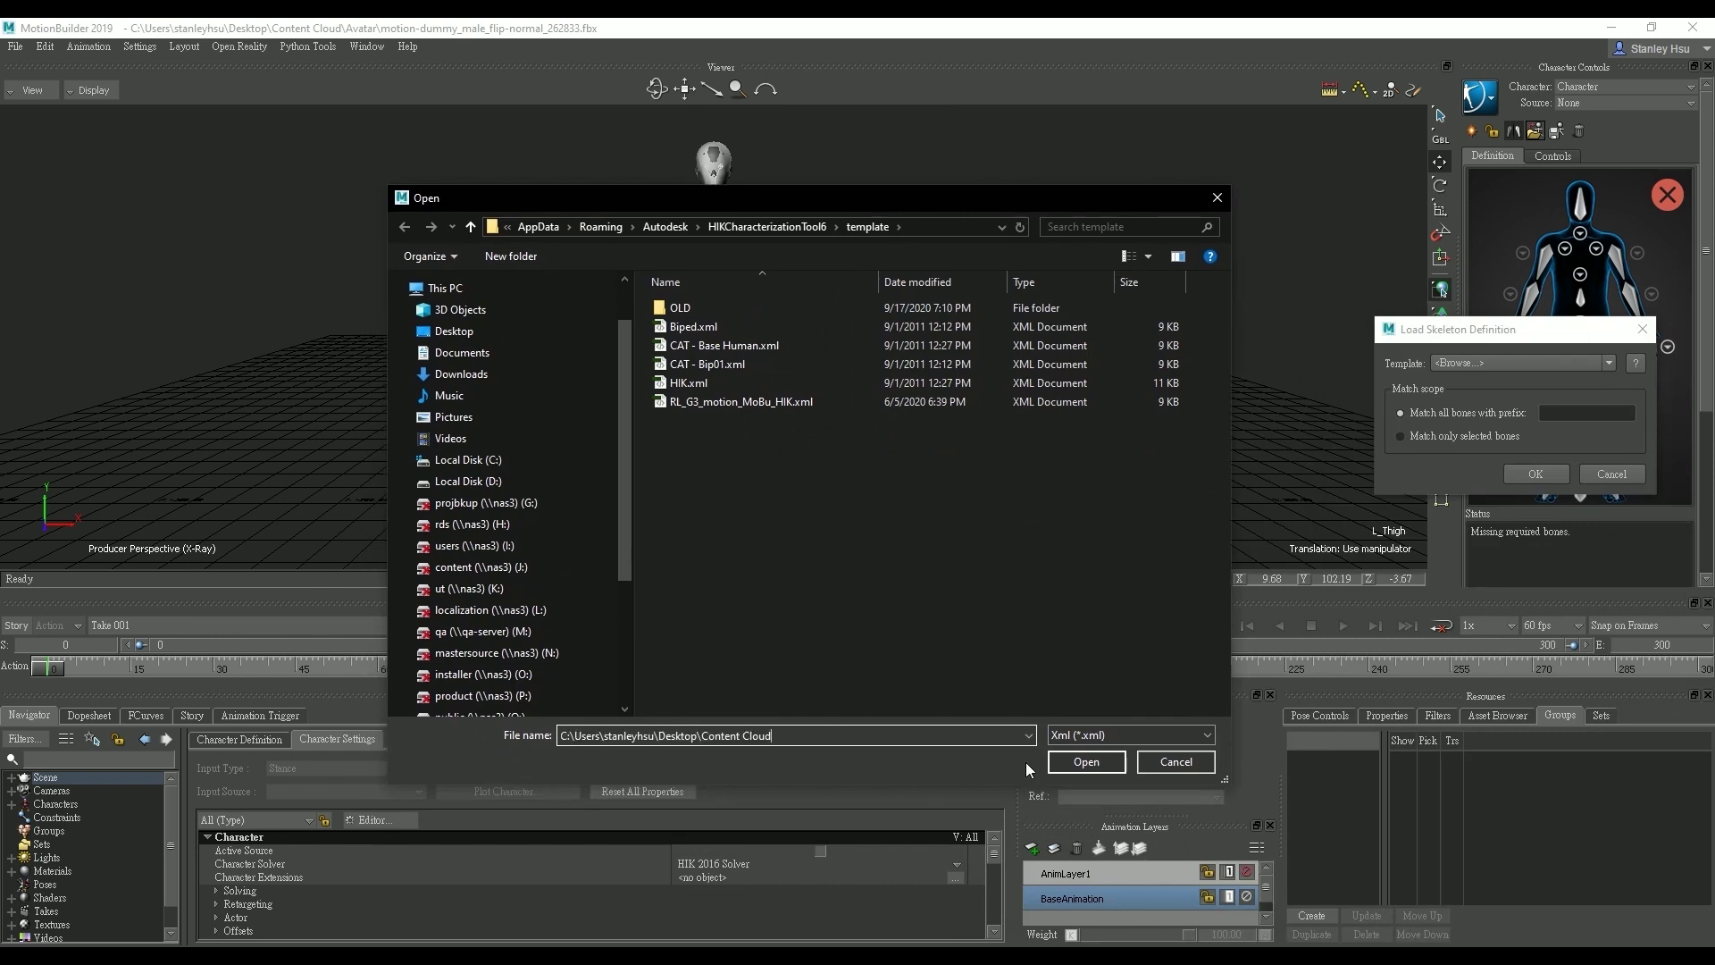
key(Return)
double_click(688, 345)
click(768, 327)
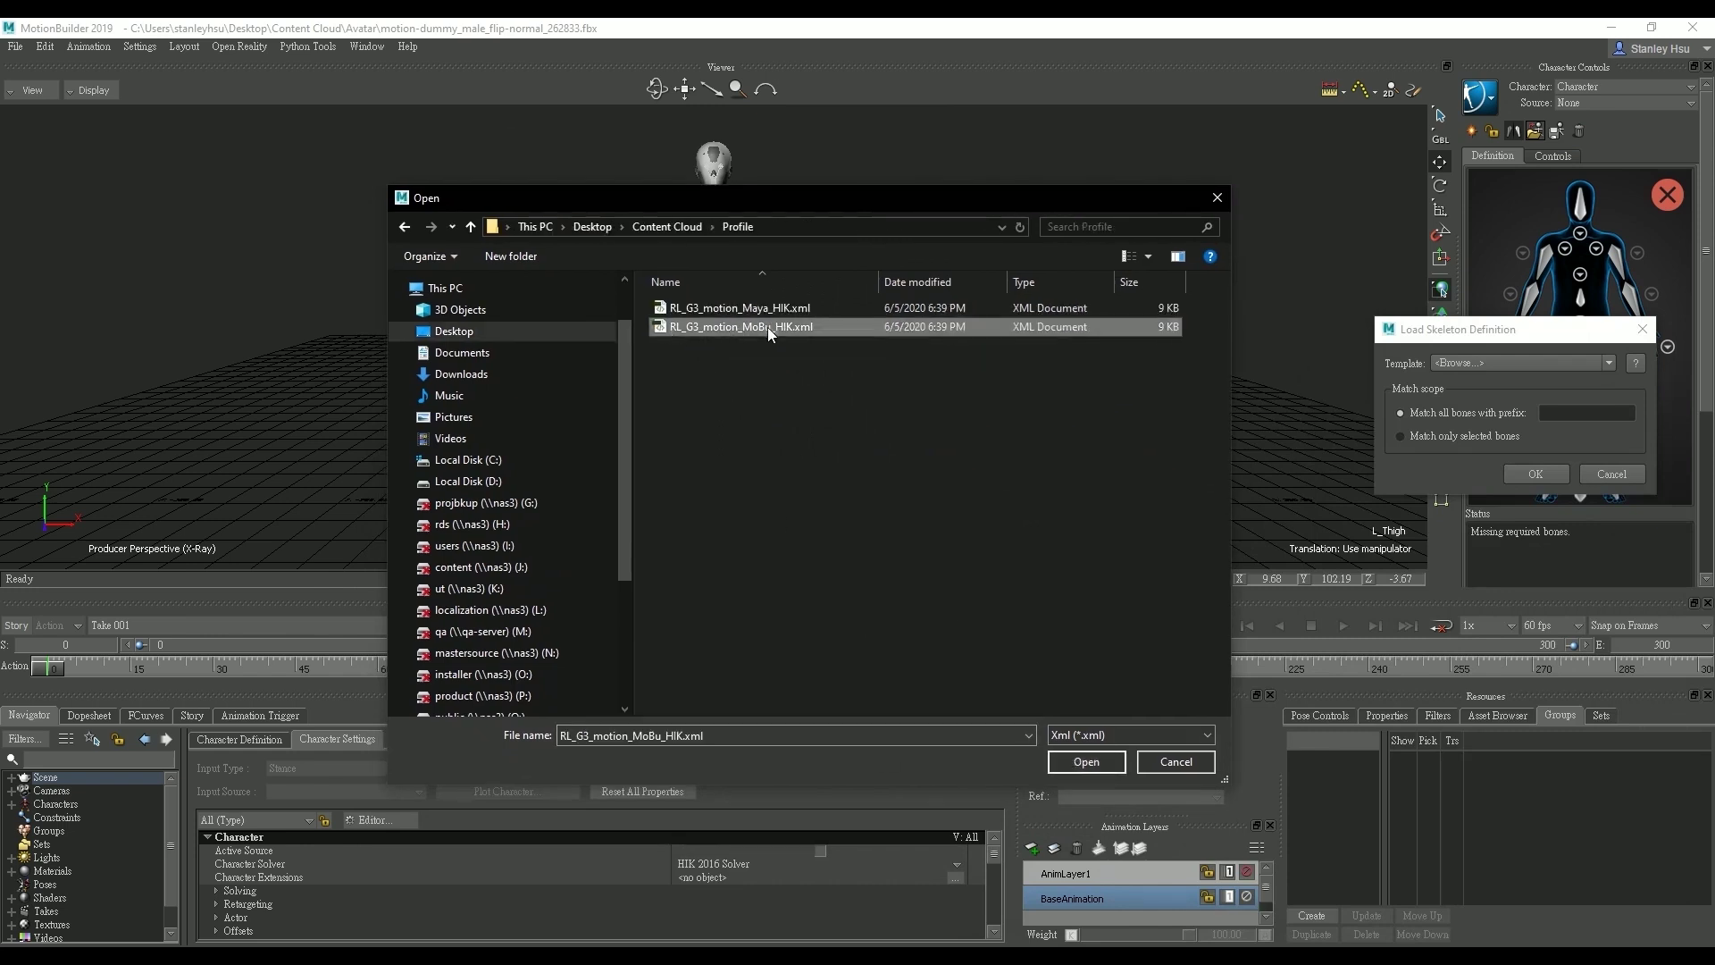
double_click(769, 327)
click(1536, 473)
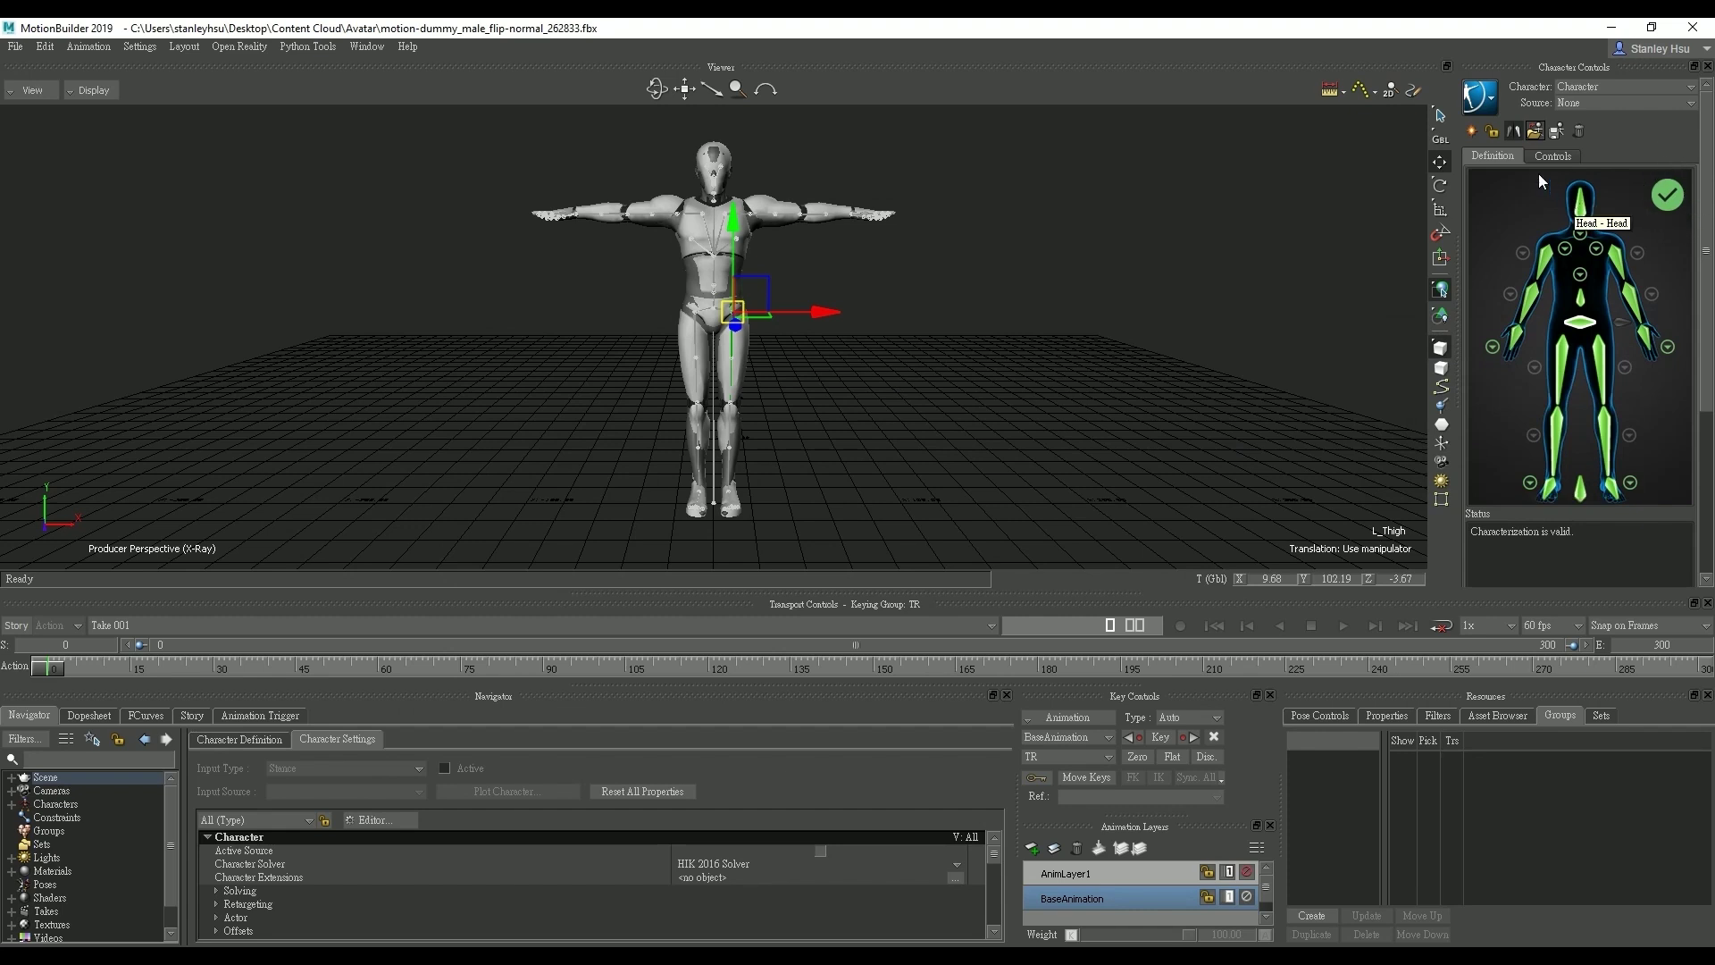
Lock the dummy's character definition as a Biped.
click(1491, 131)
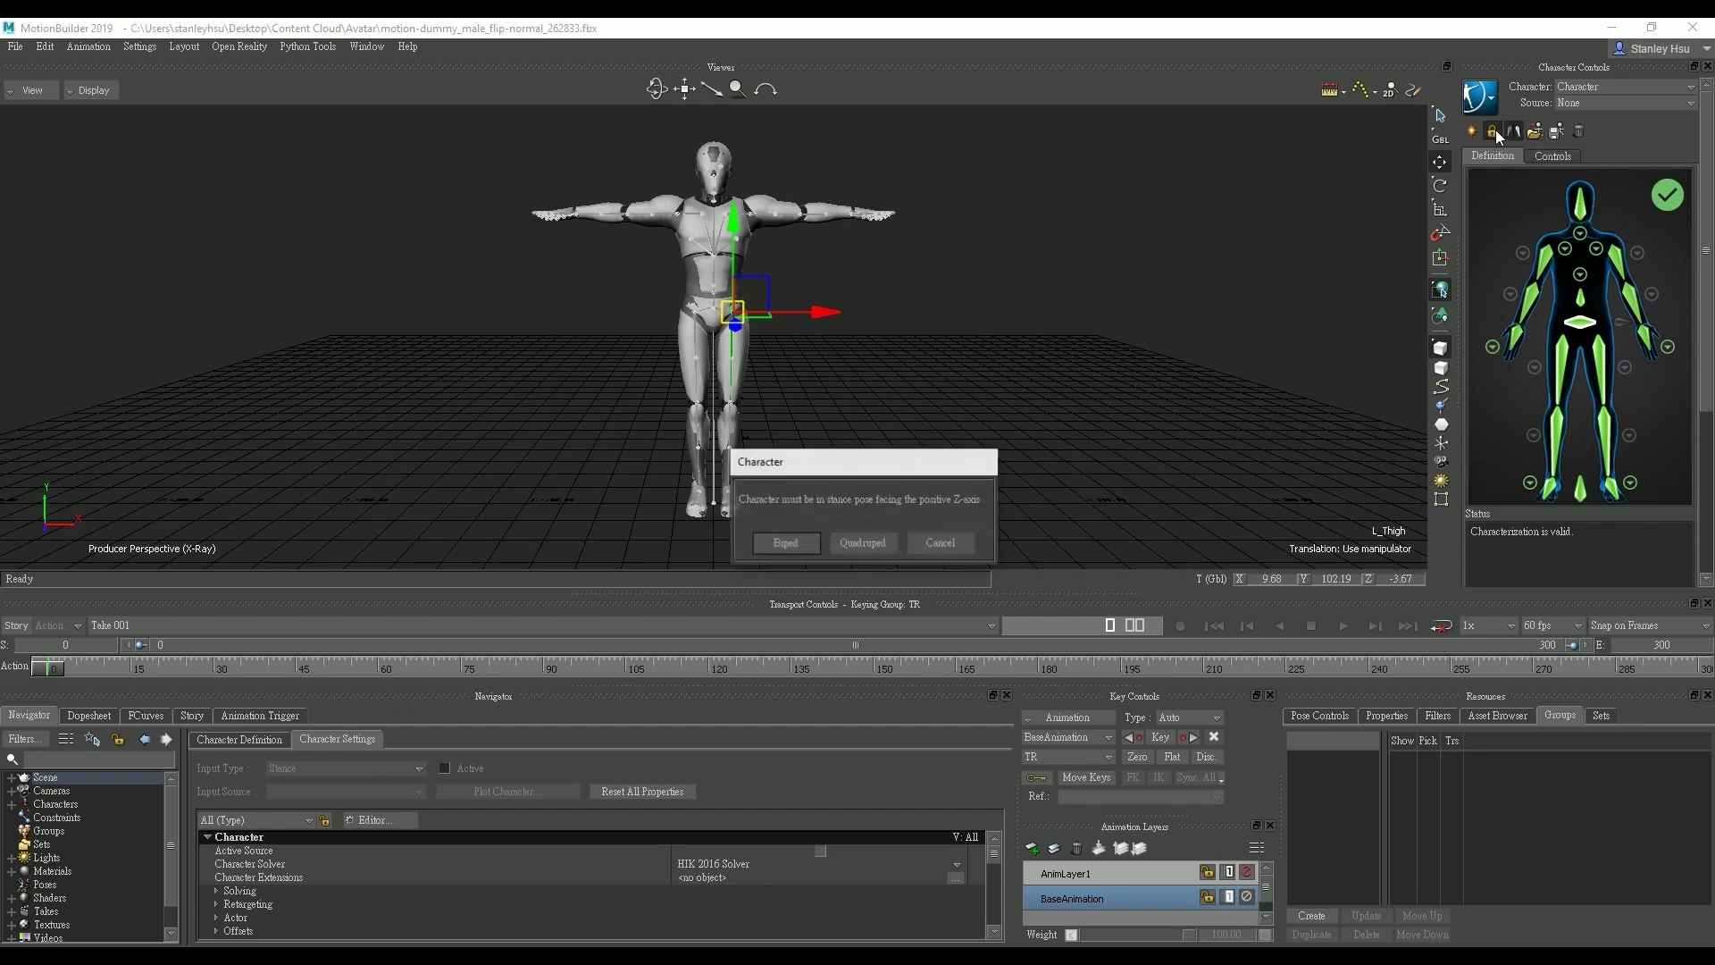
click(798, 548)
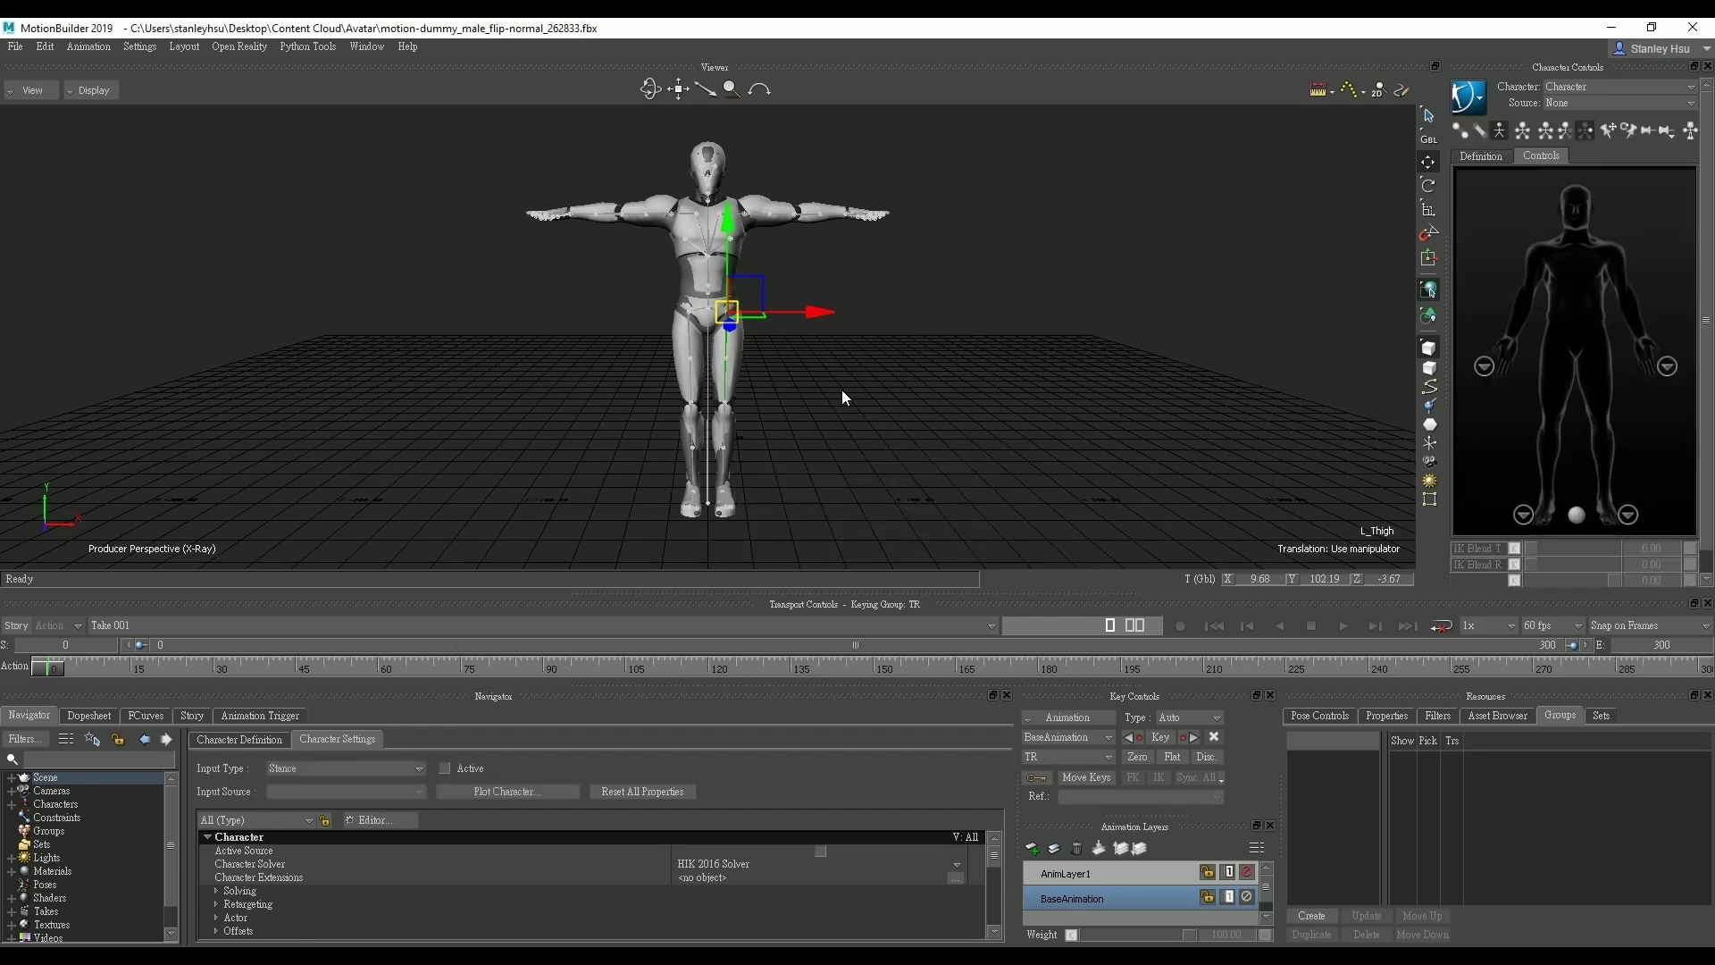
click(13, 45)
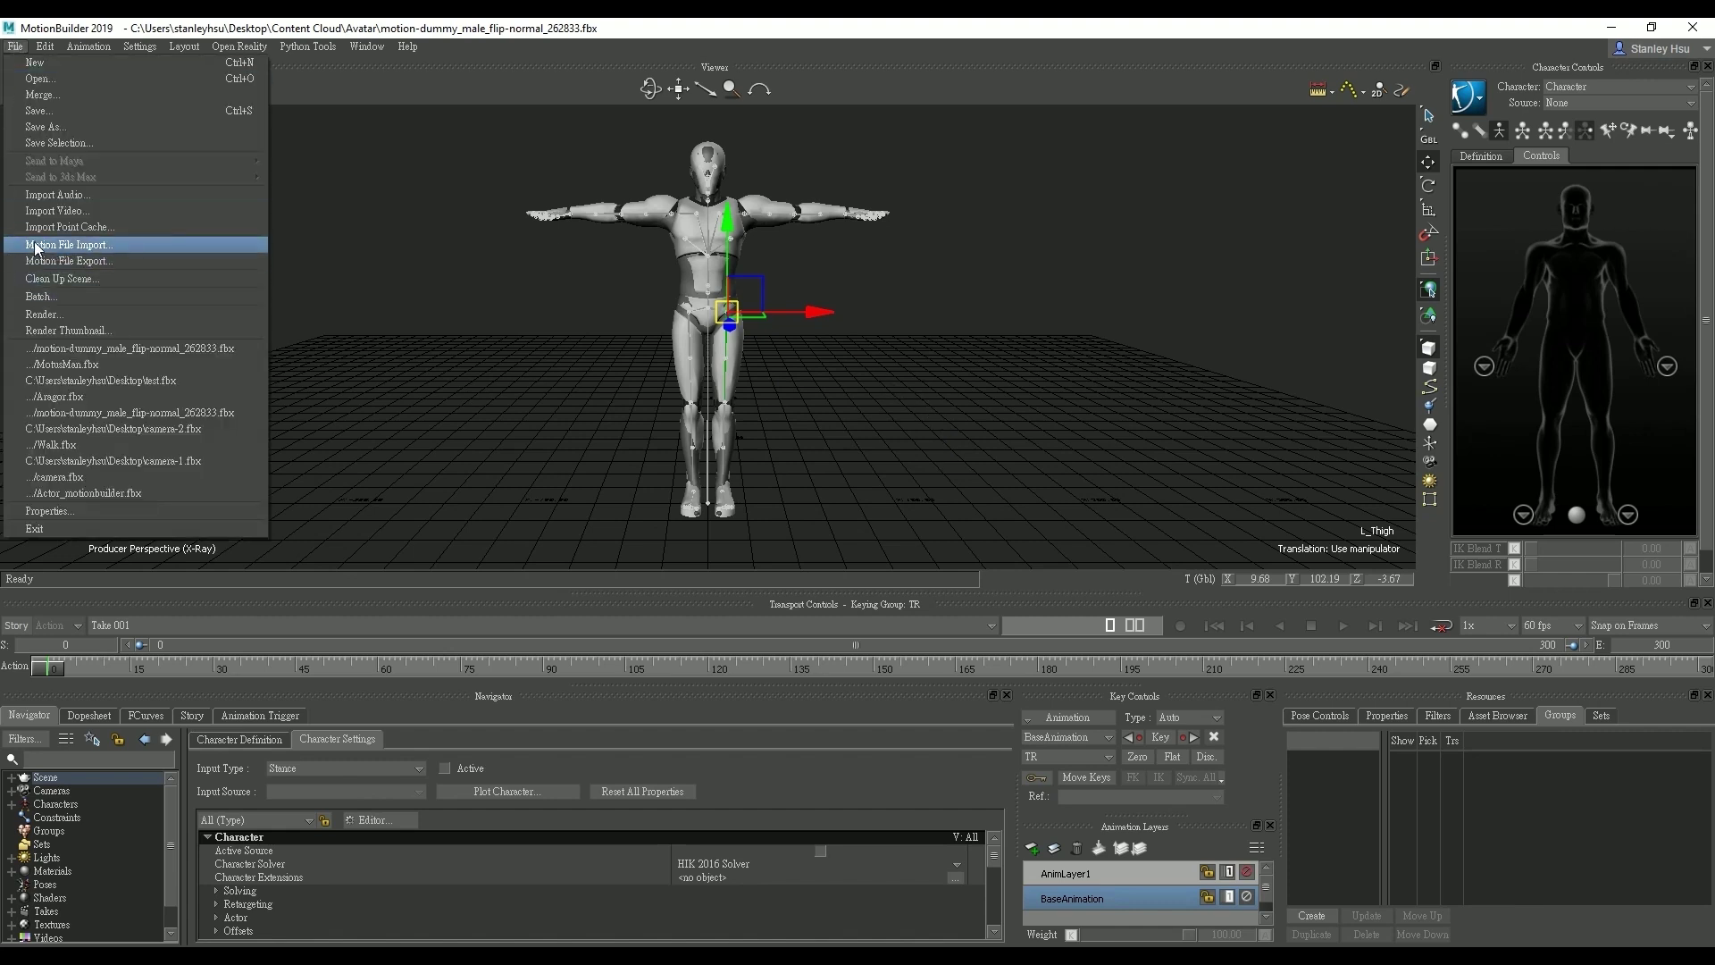
Import cottoneyejoe_dance.fbx and dawhip_dance.fbx onto the dummy as two new takes.
click(116, 244)
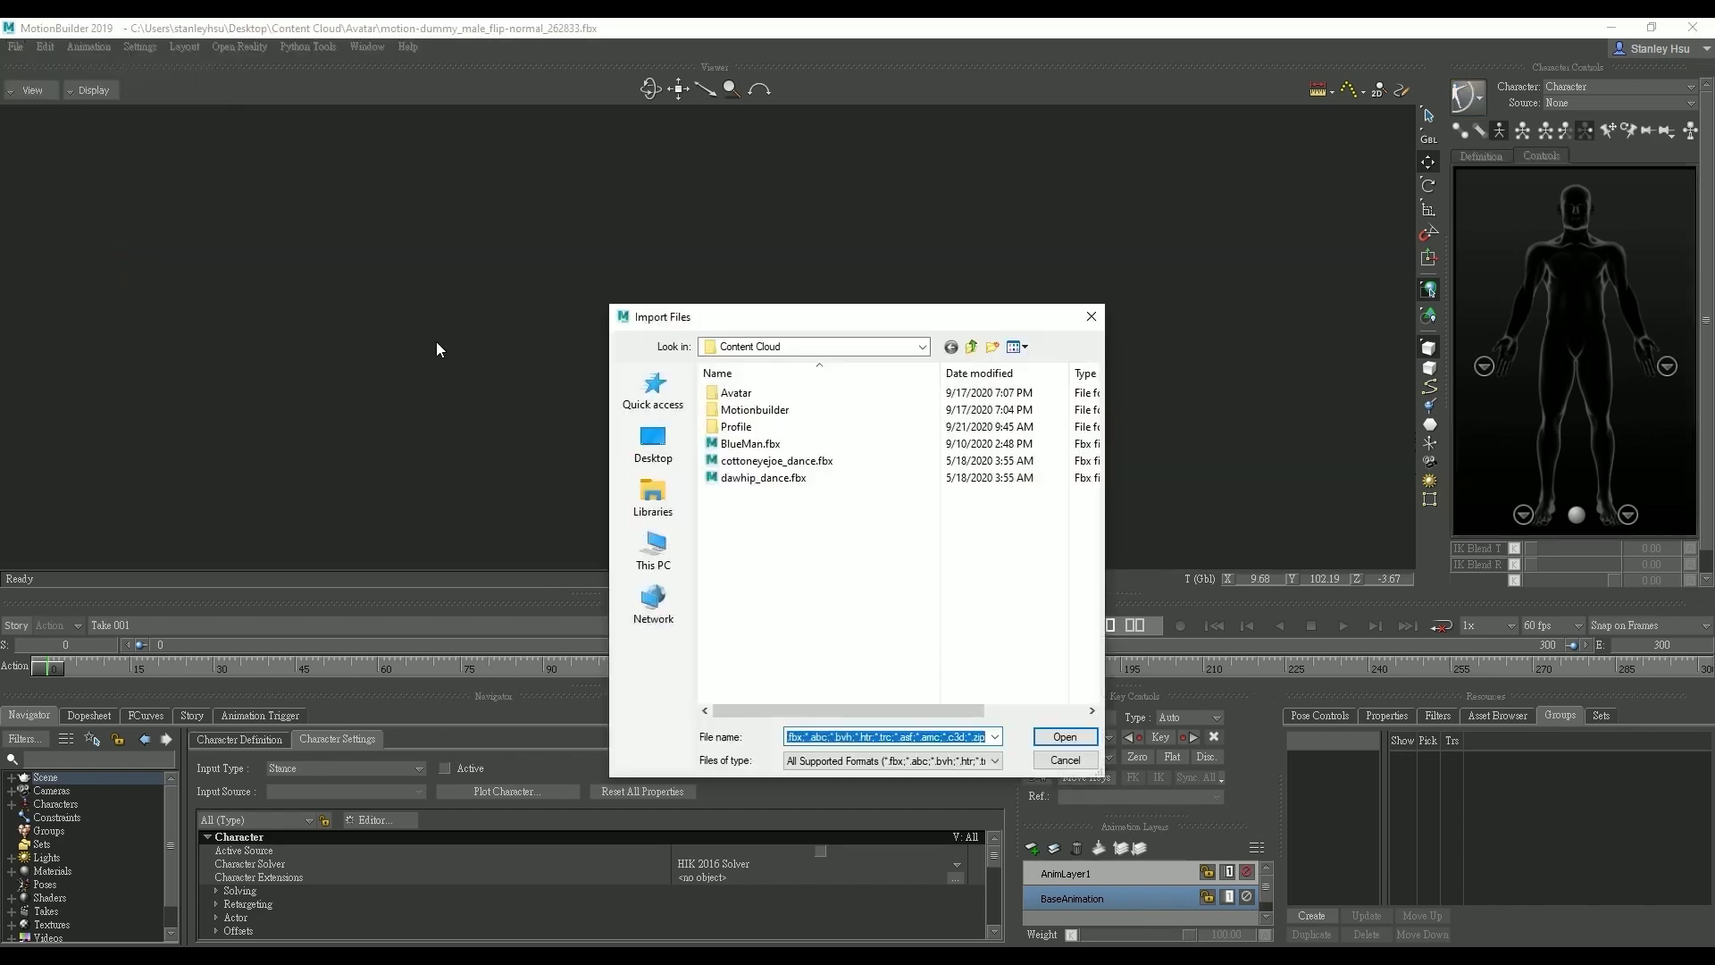
drag(829, 497, 742, 468)
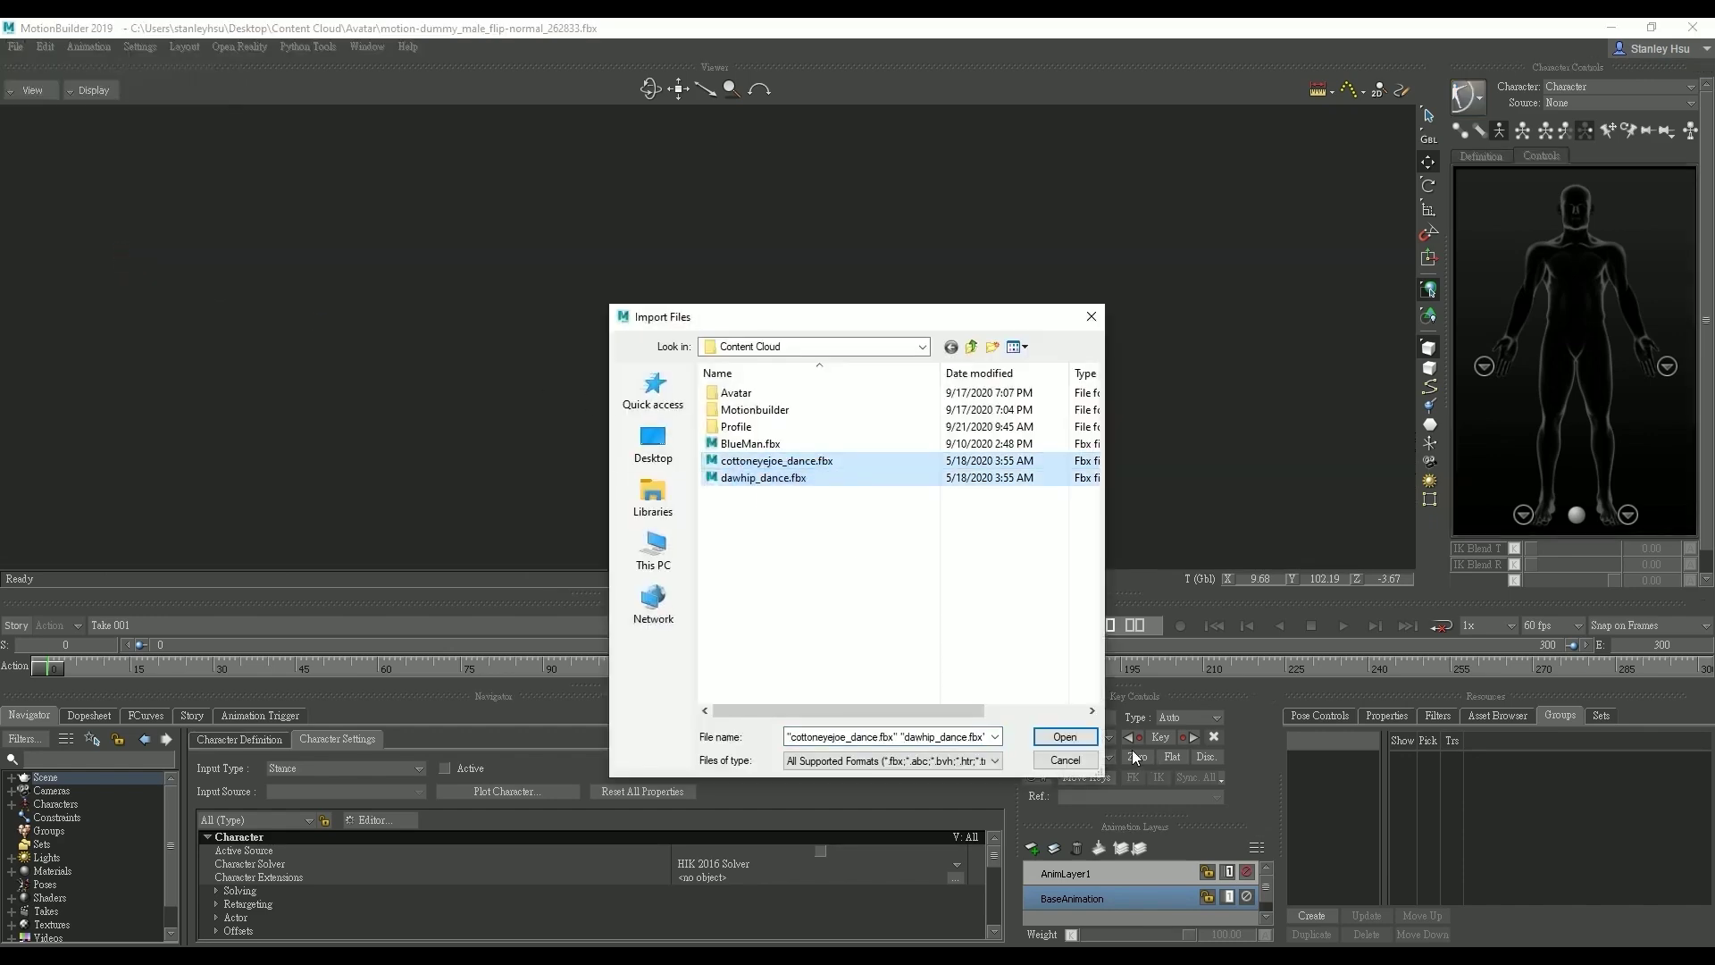
click(1082, 739)
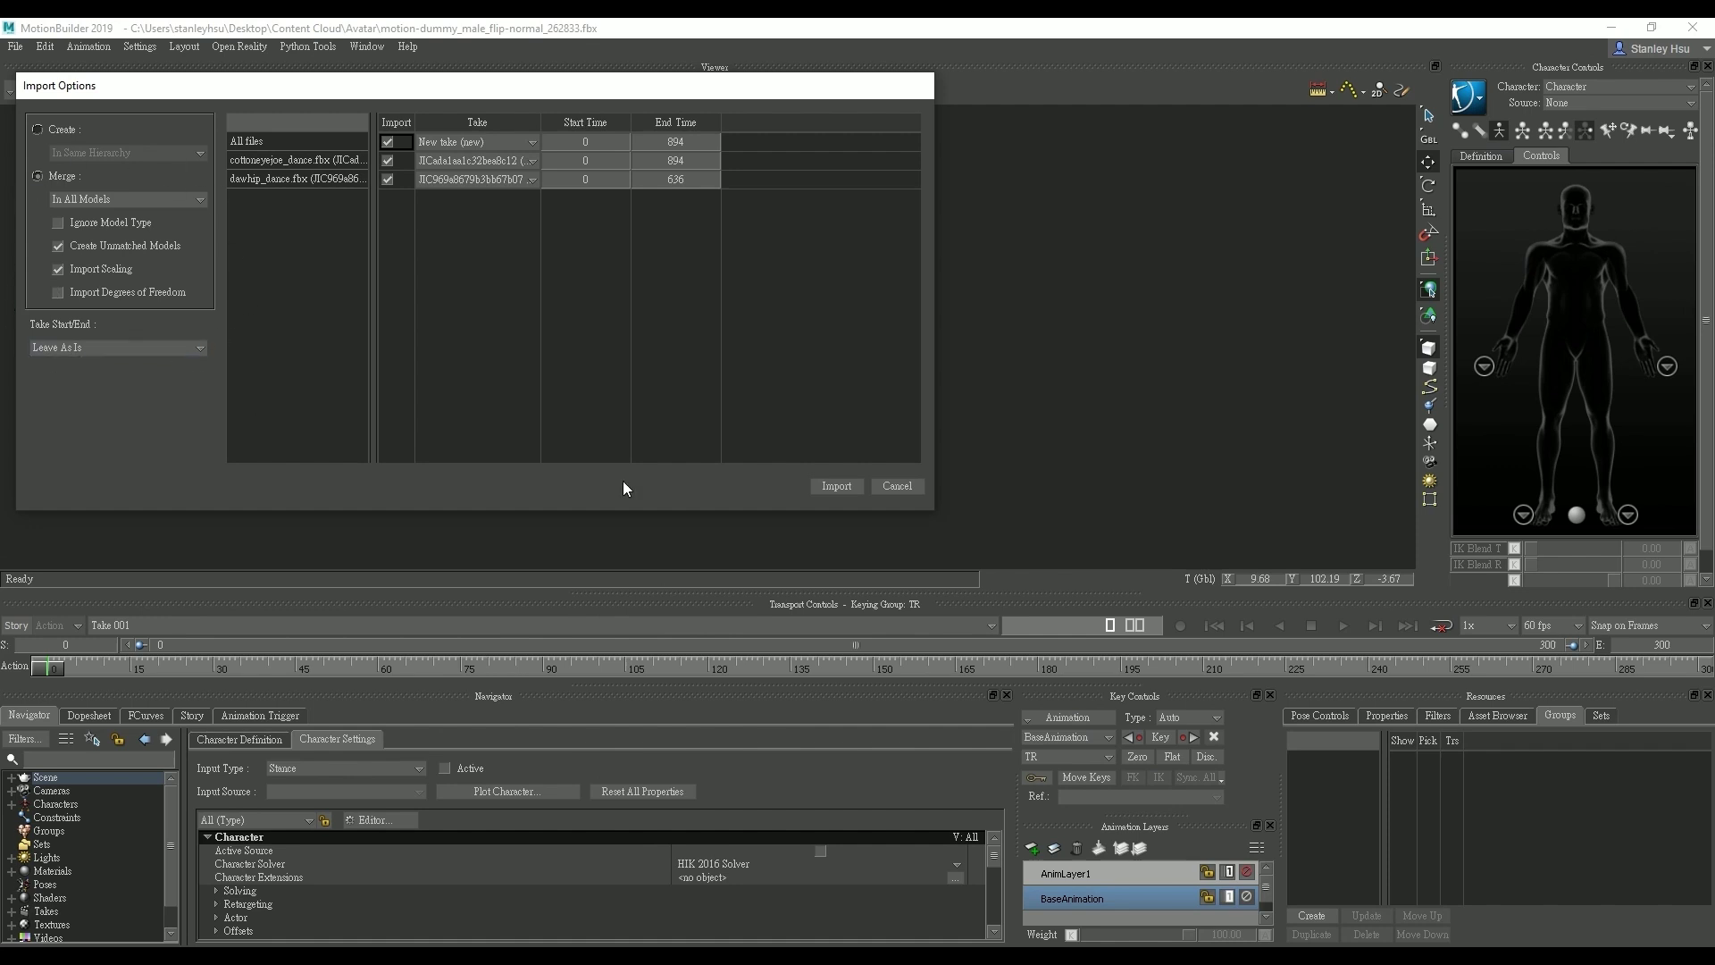
click(823, 488)
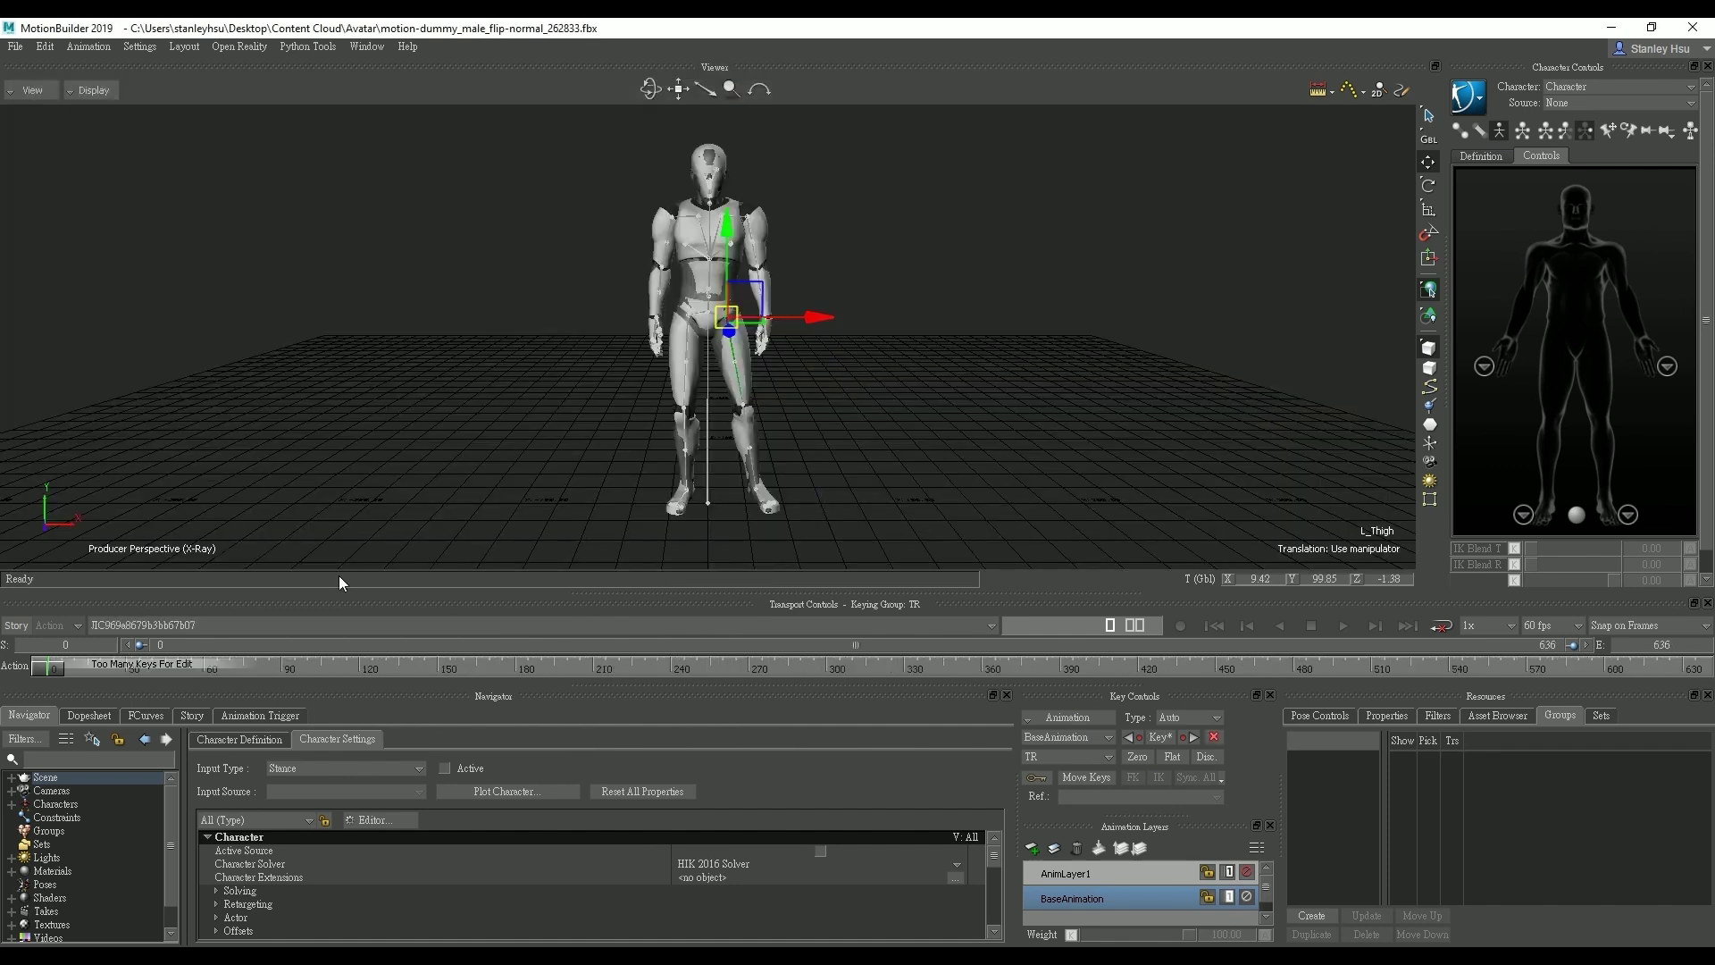
click(132, 627)
click(142, 656)
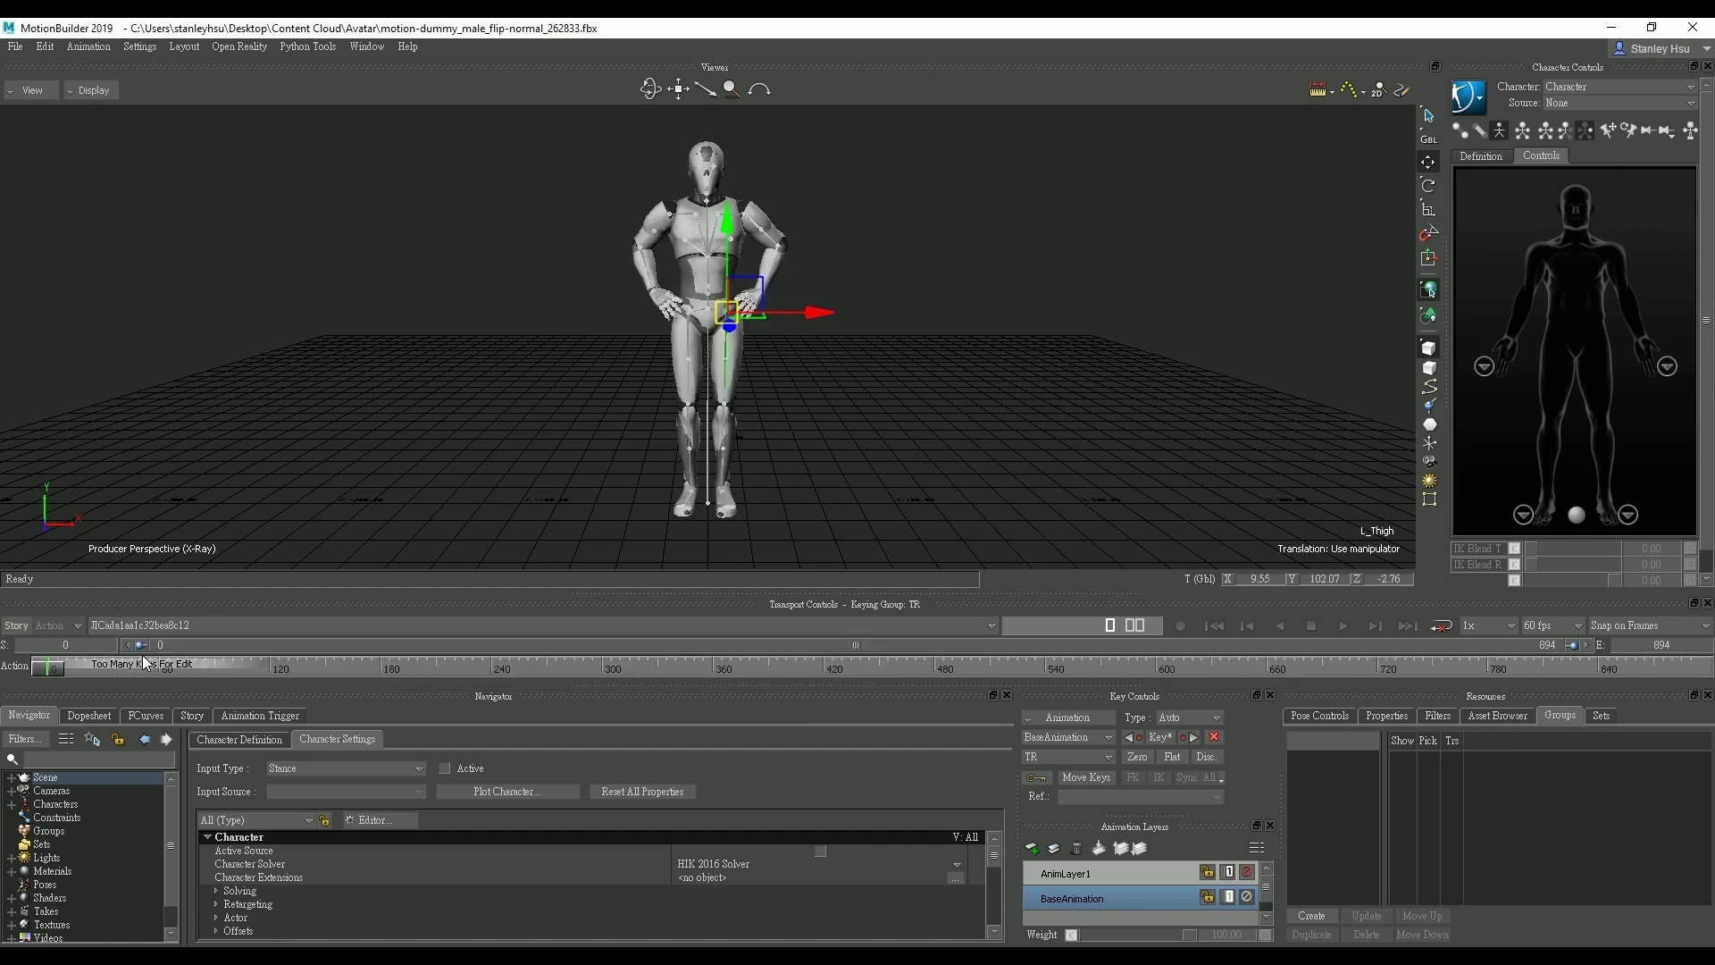
click(1342, 626)
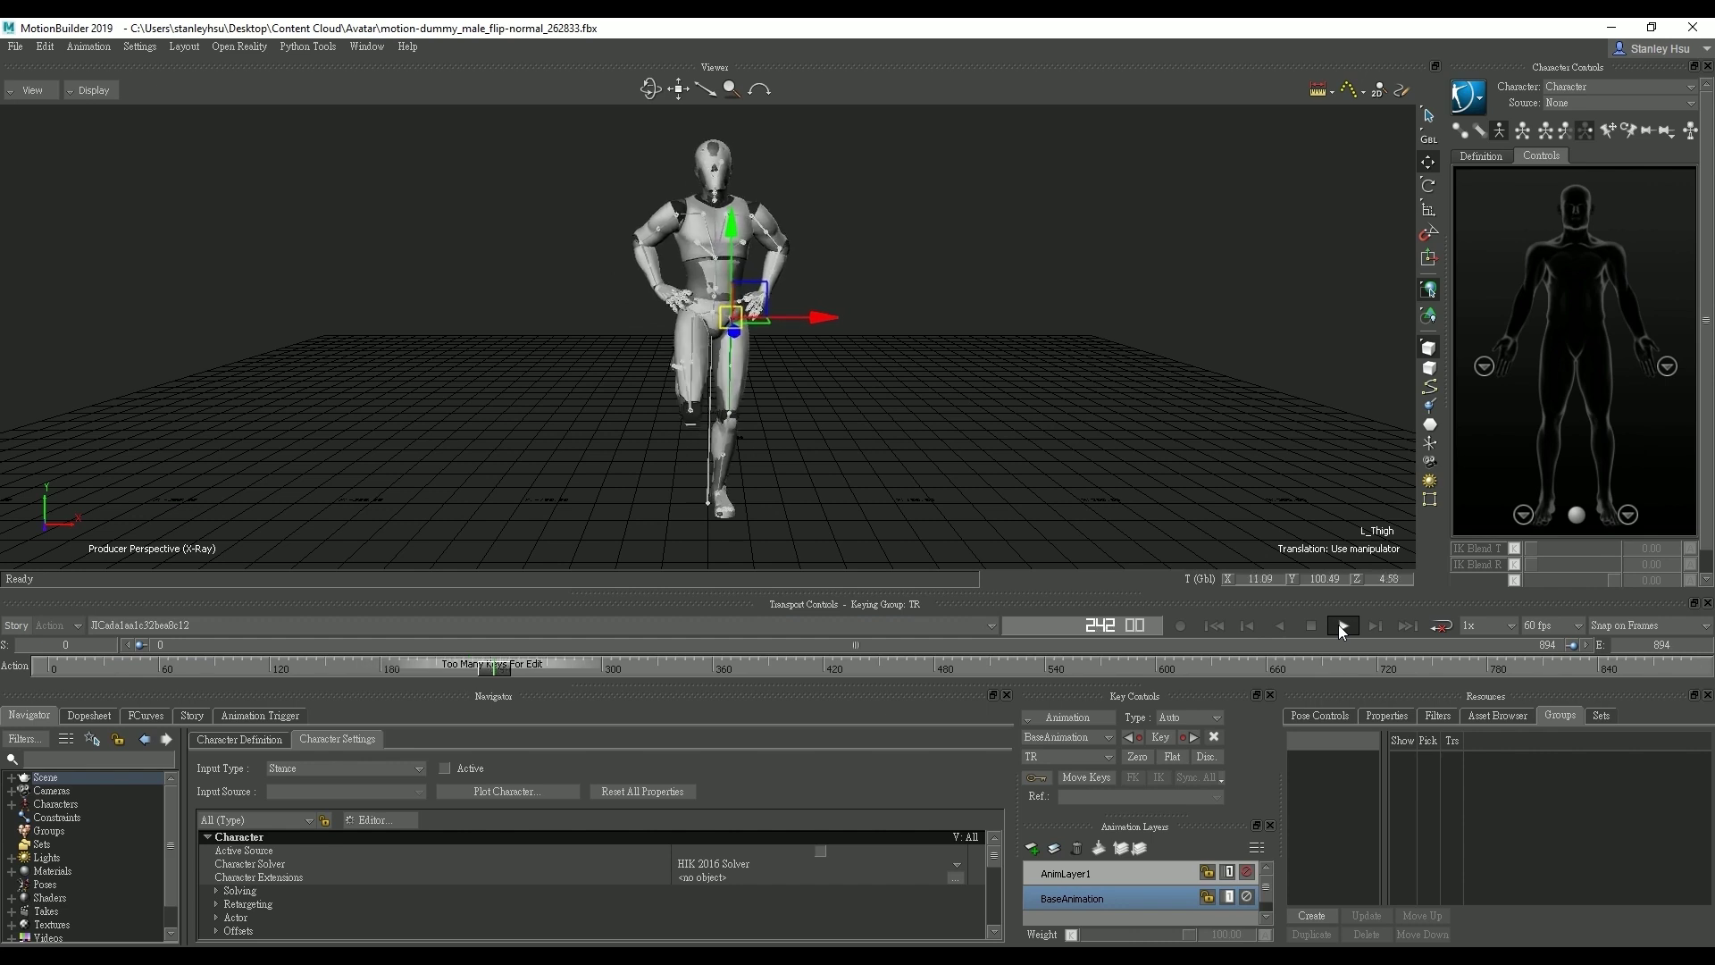
click(1310, 625)
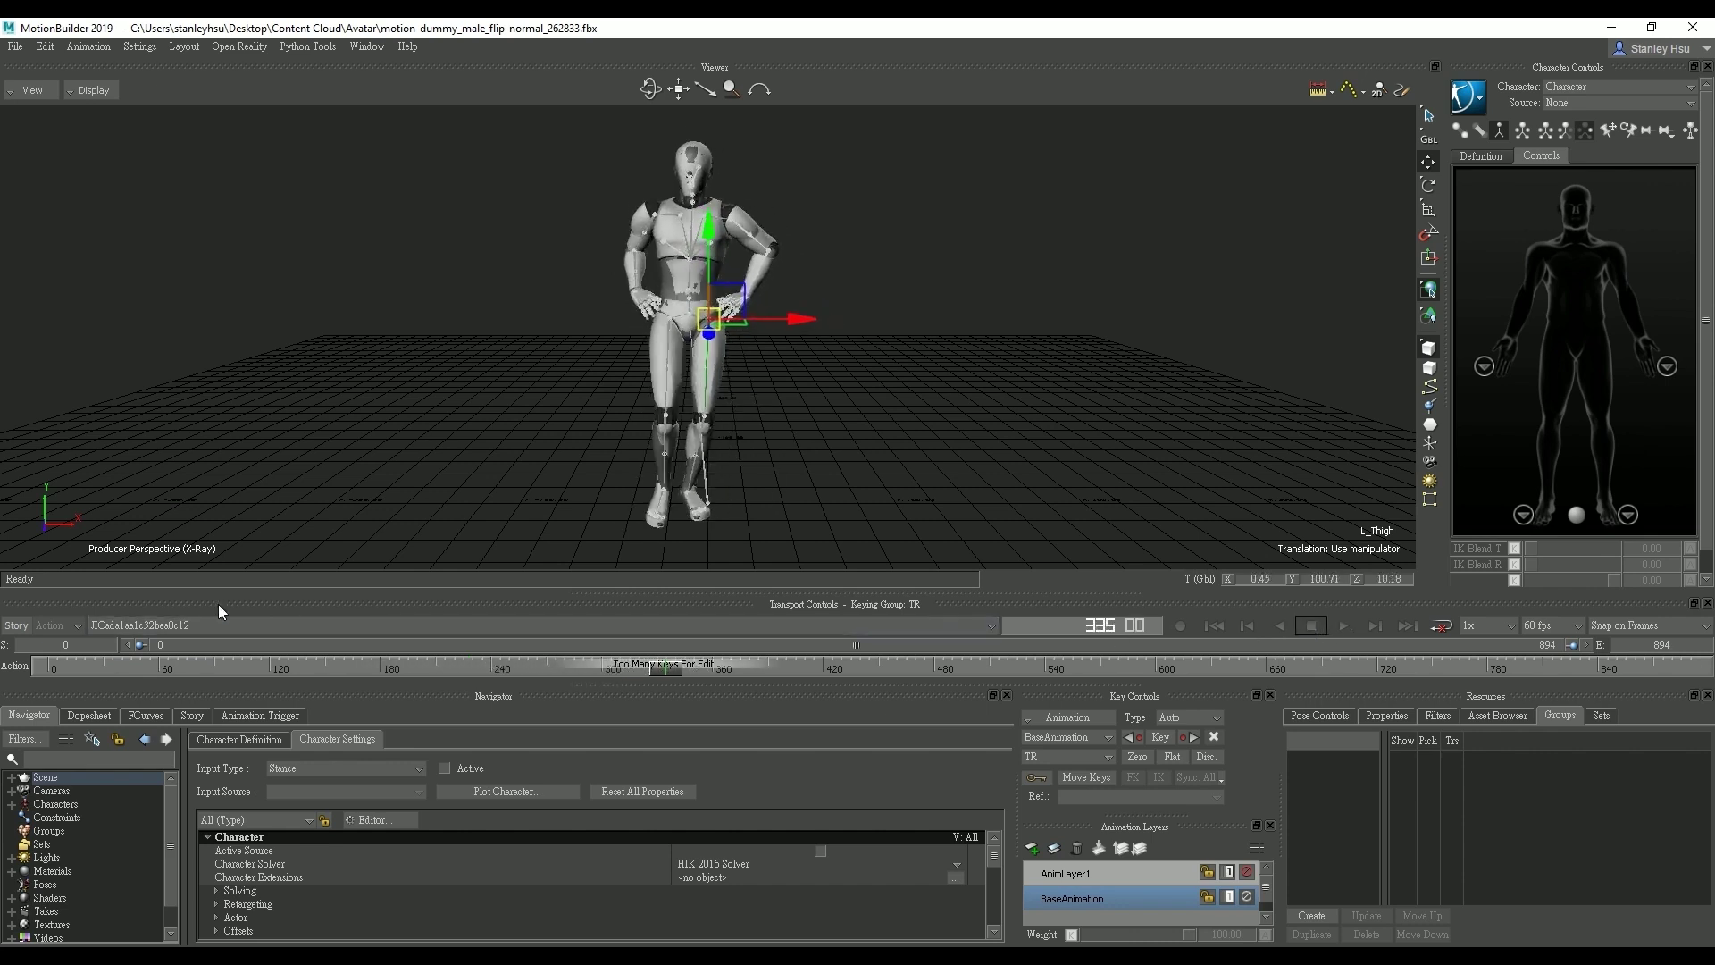
click(197, 623)
click(170, 665)
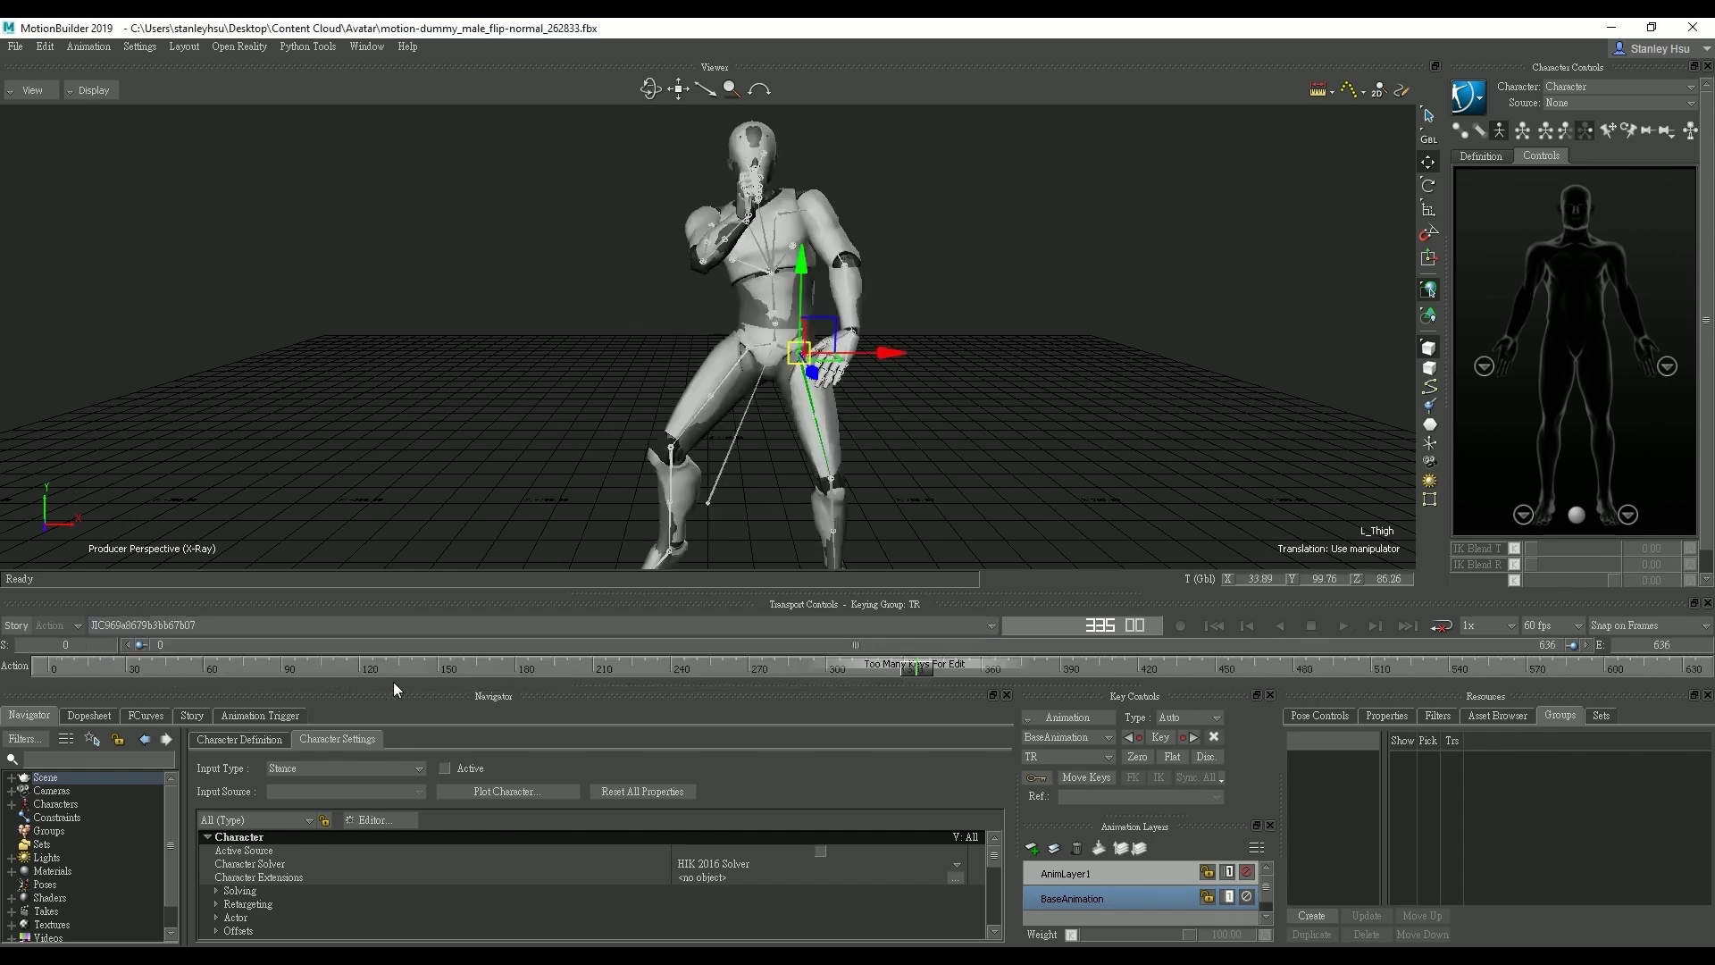
drag(914, 667, 54, 667)
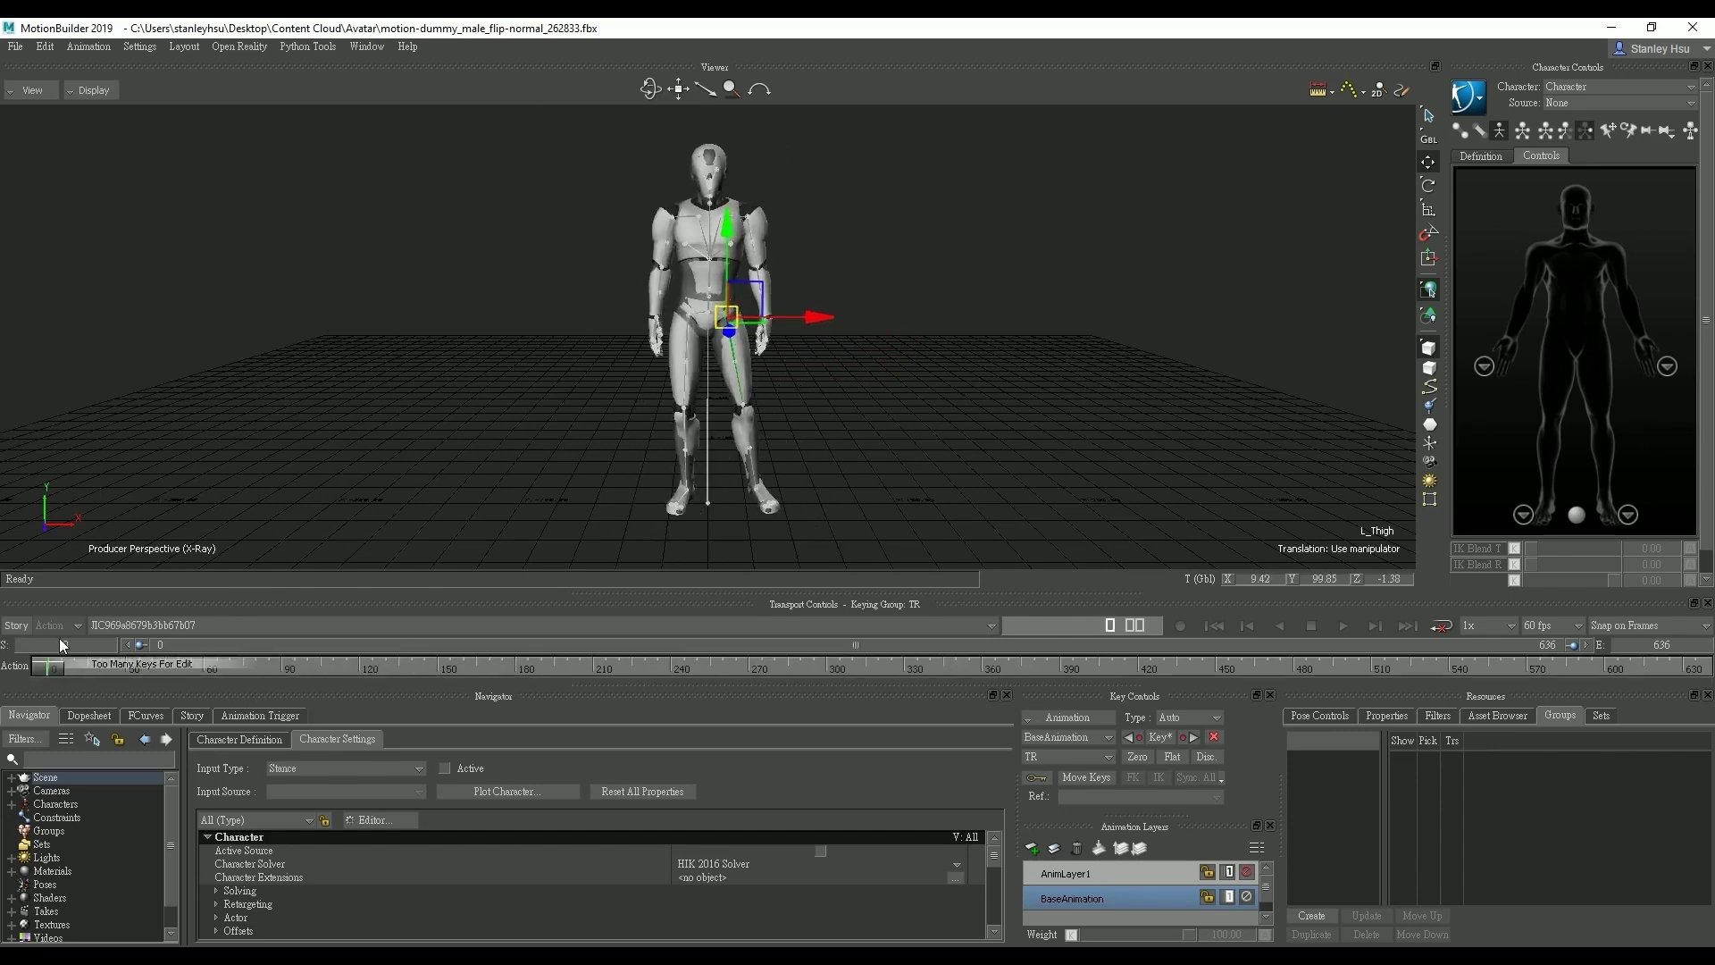
click(1342, 625)
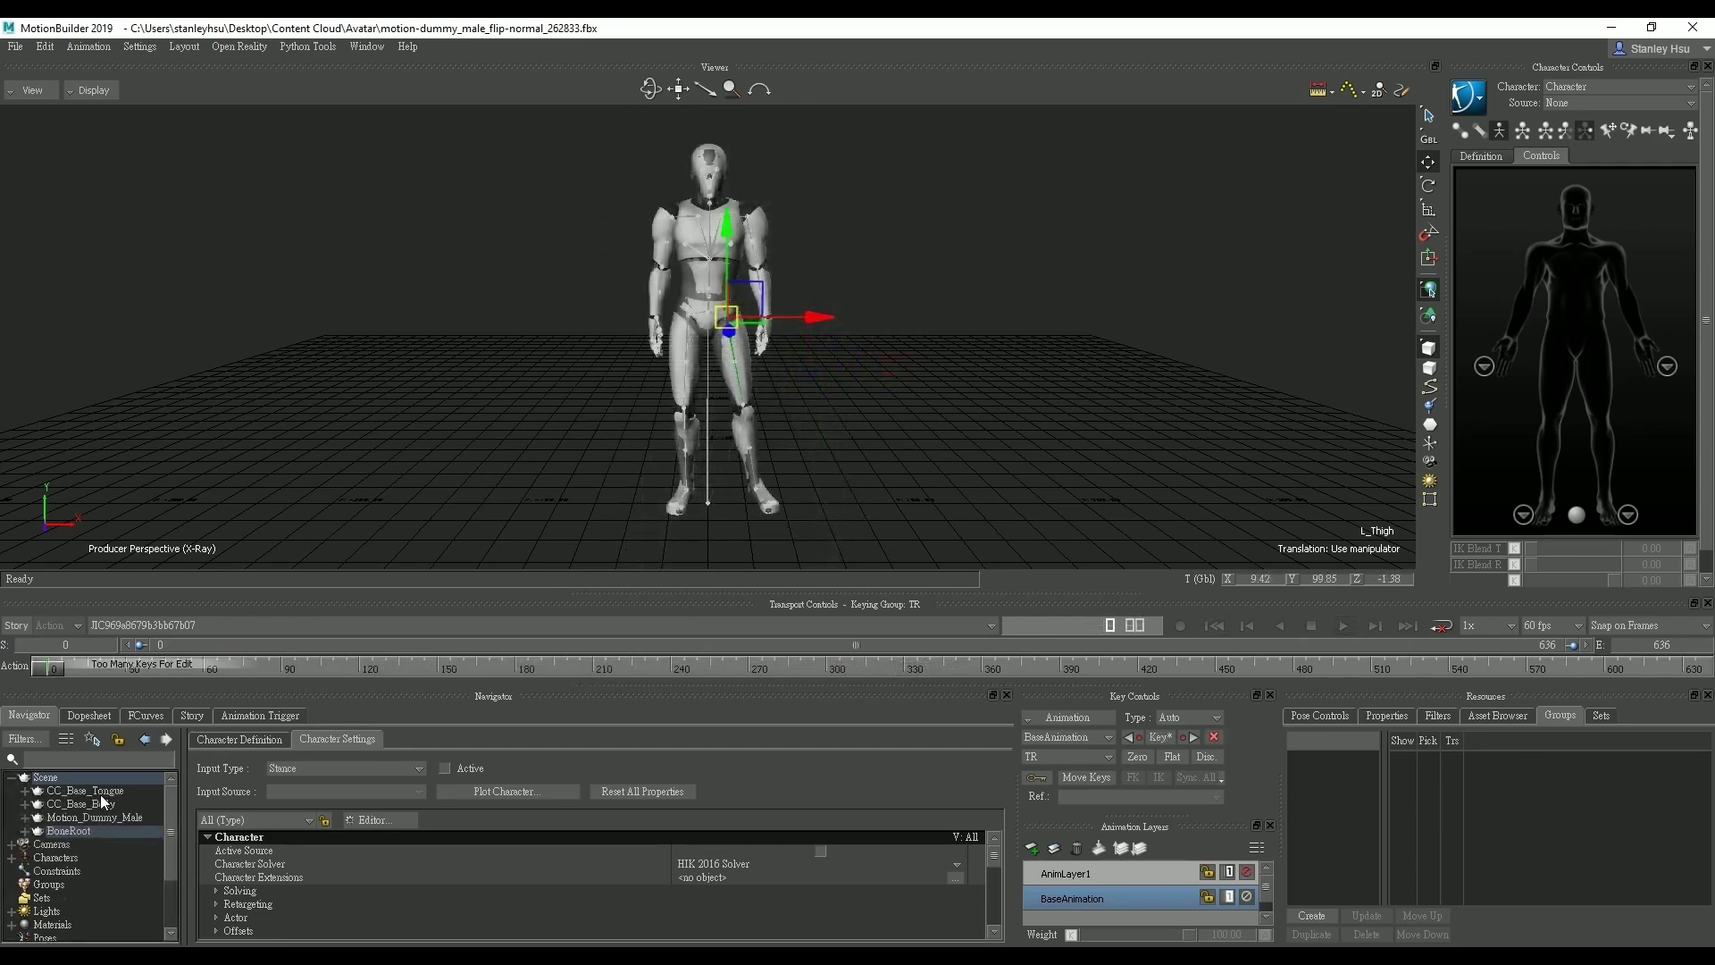
click(100, 795)
Put all of the dummy's parts into a new Group and confirm it toggles visibility.
shift+click(78, 816)
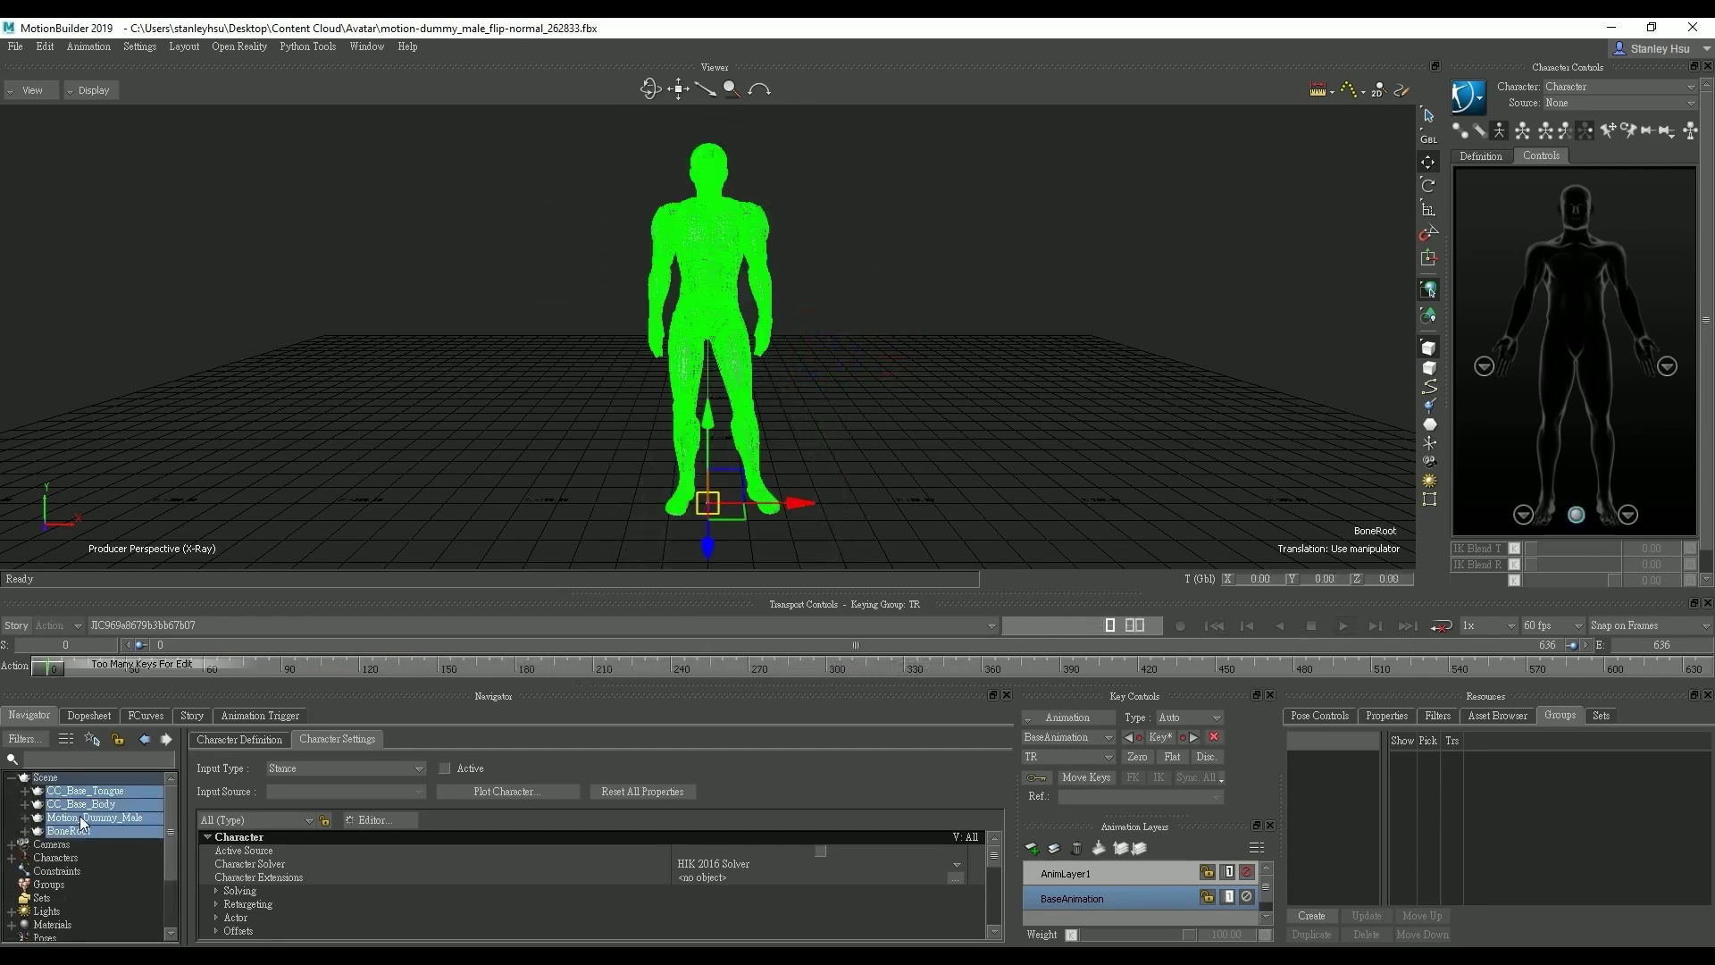
right_click(78, 816)
click(173, 791)
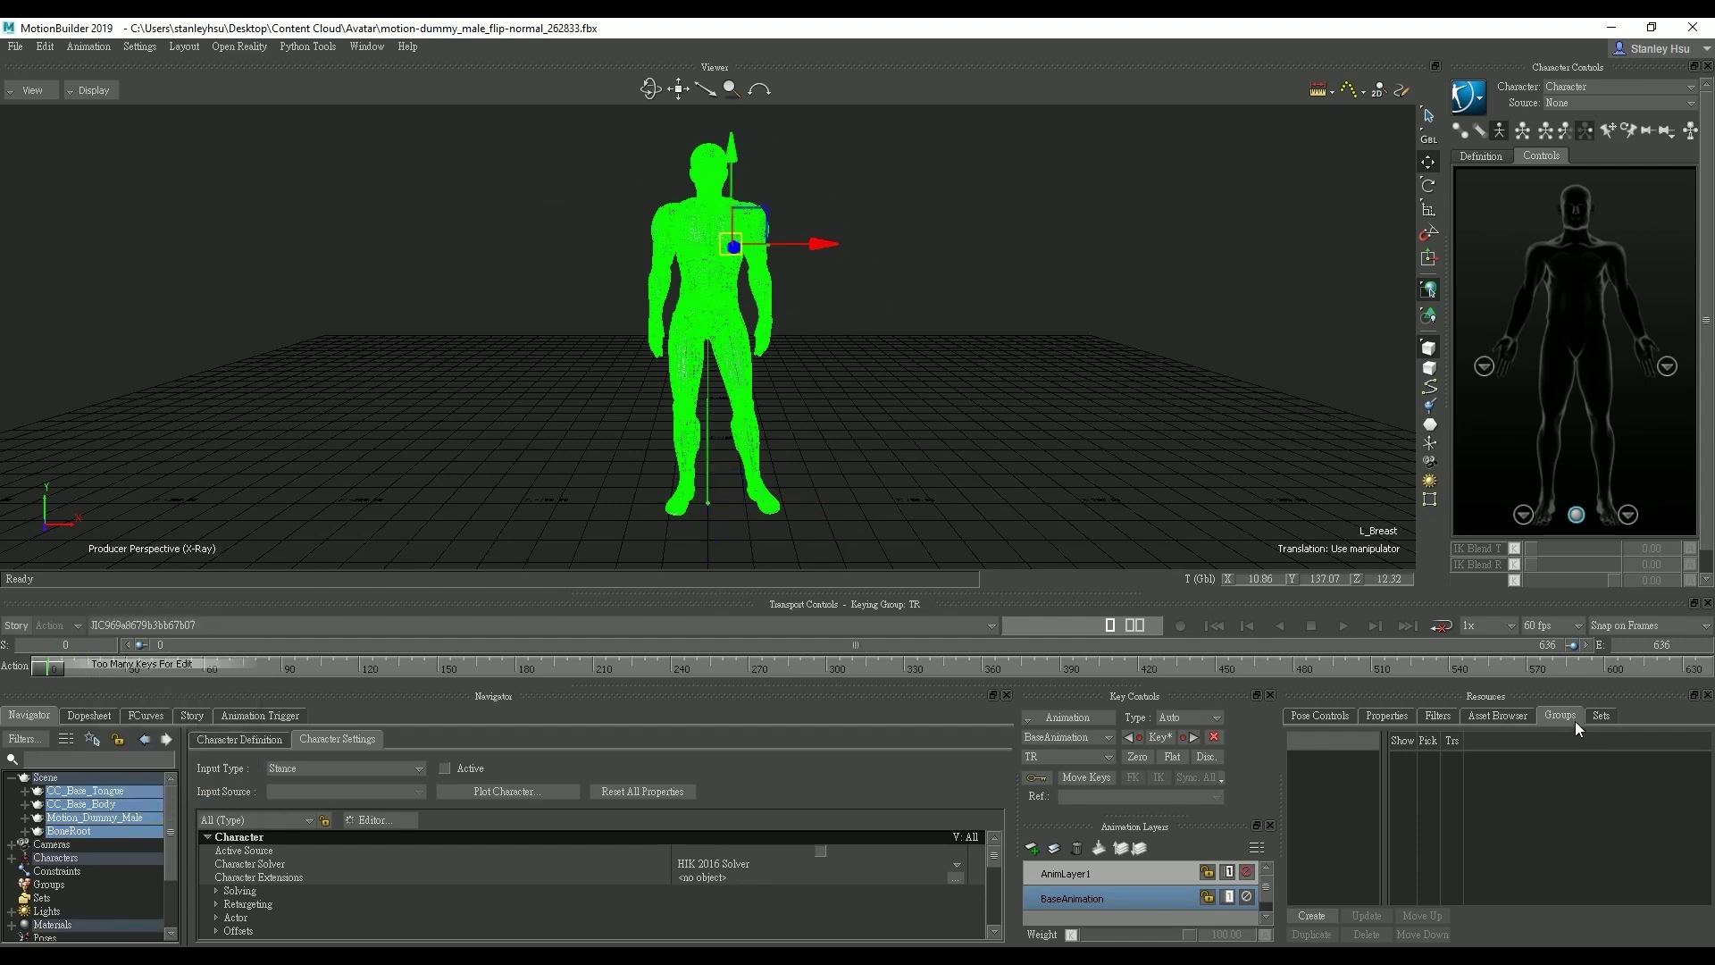
click(1311, 915)
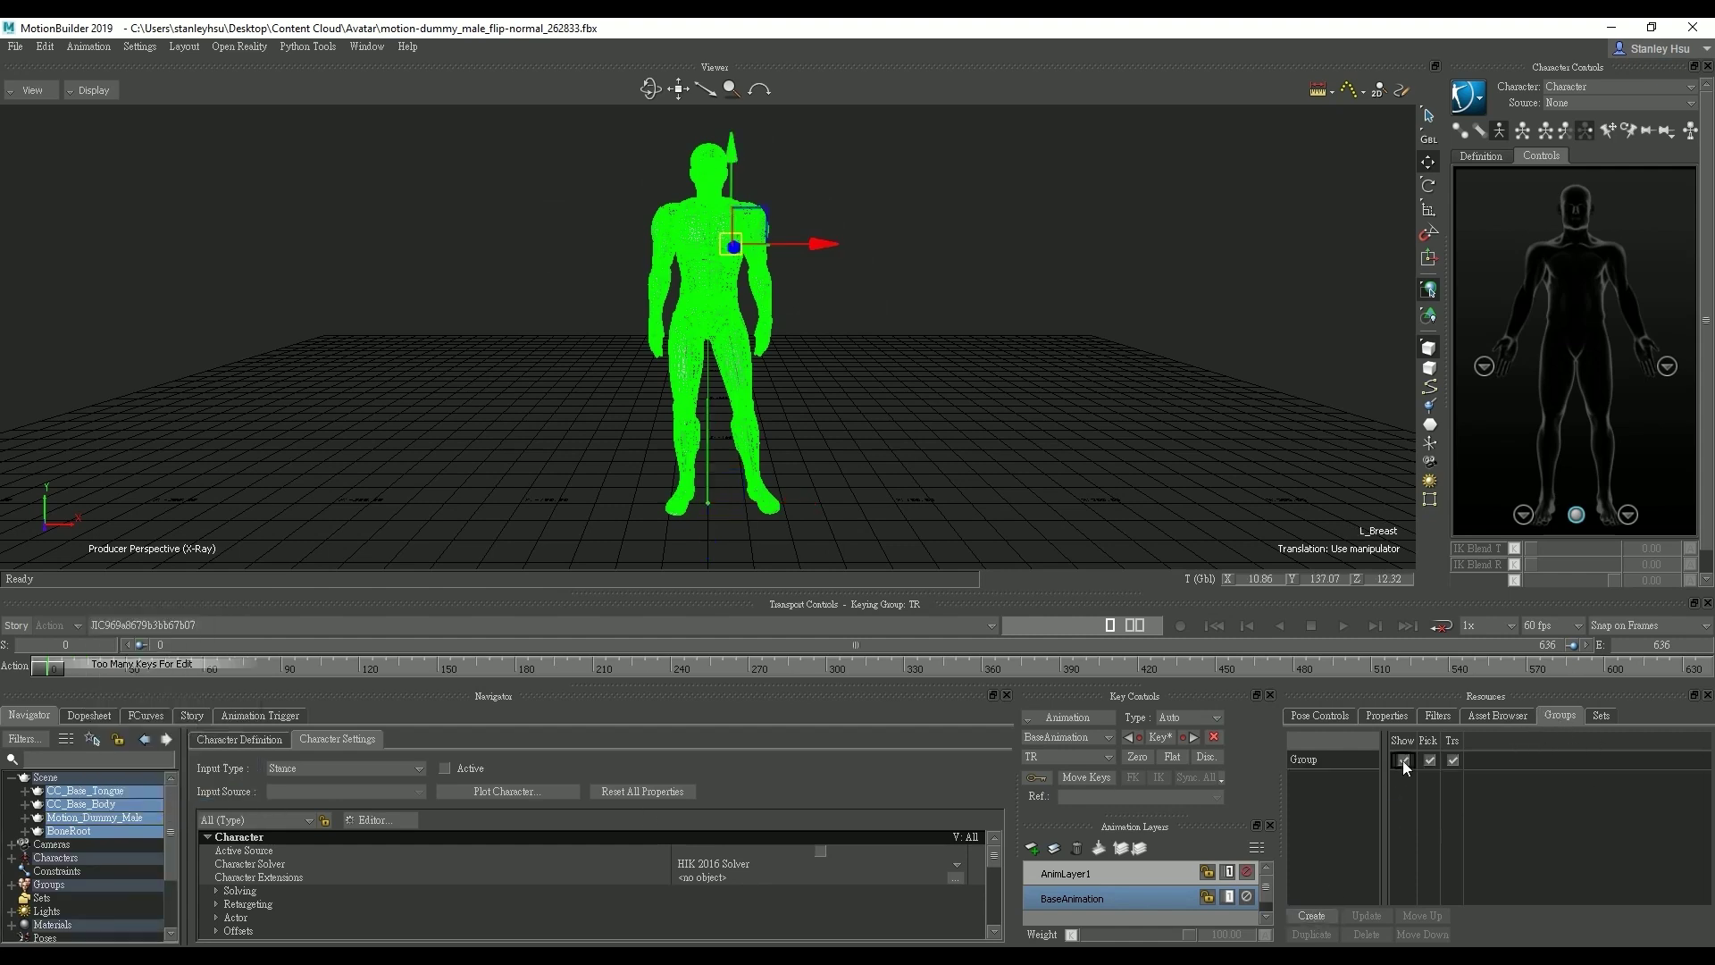
click(1403, 760)
click(1402, 761)
click(1054, 449)
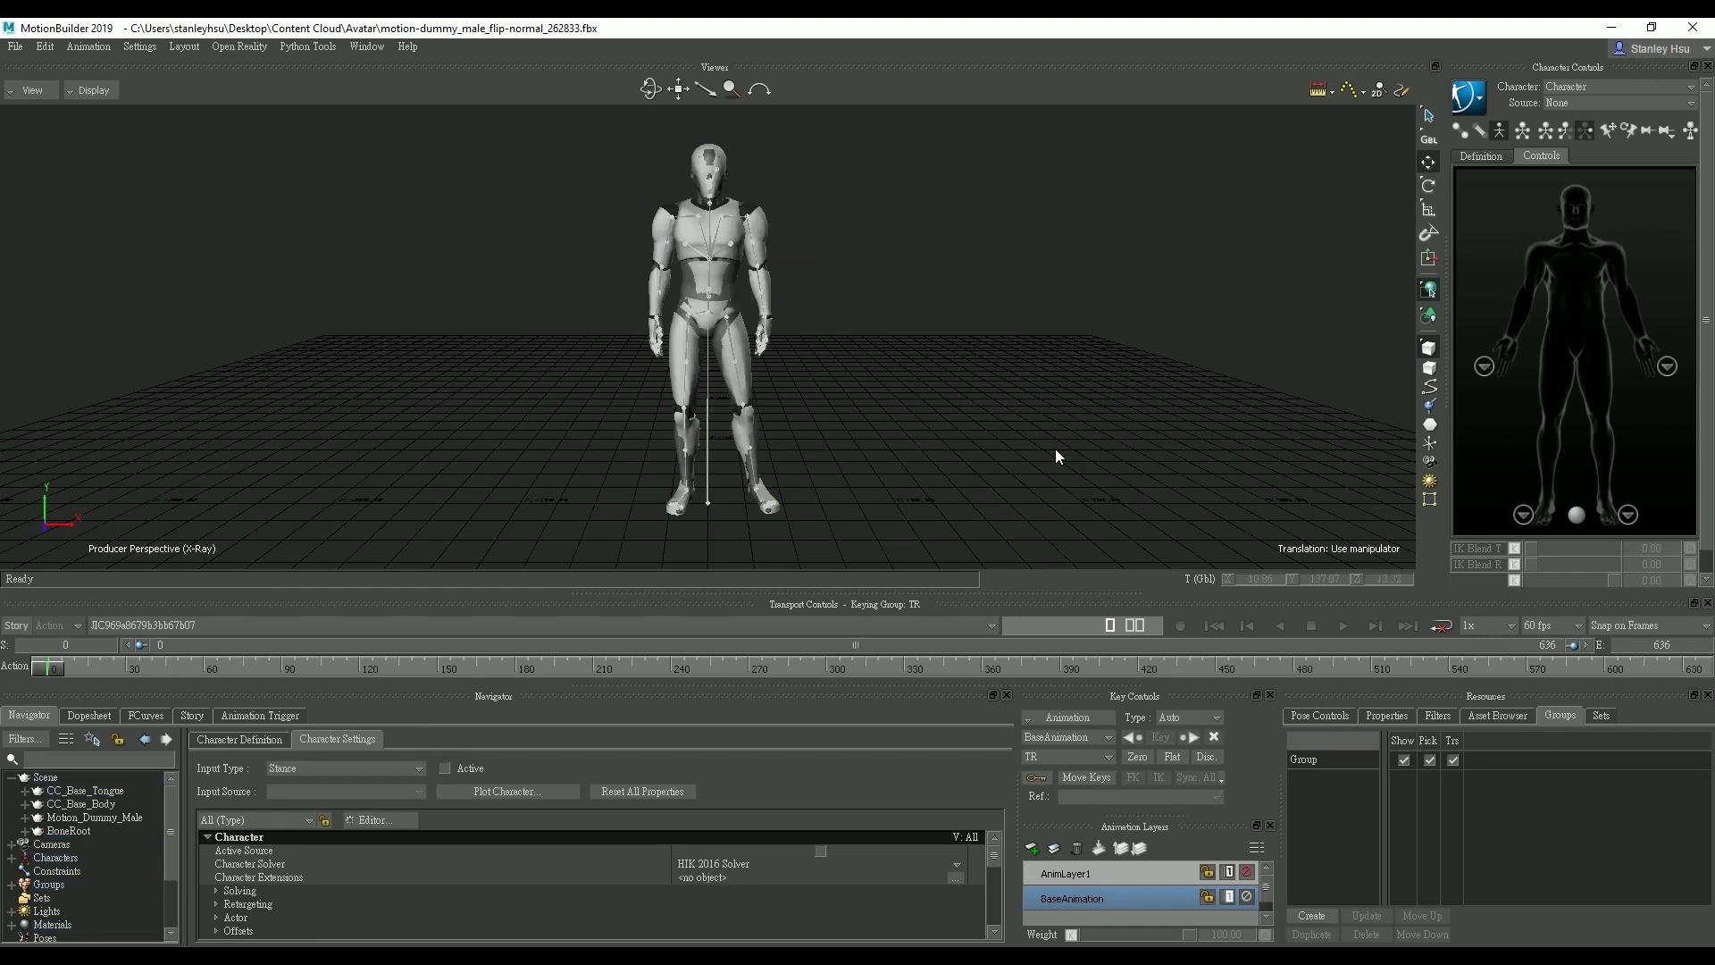
Merge the Aragor asset from the Asset Browser into the scene with No Animation.
click(1496, 714)
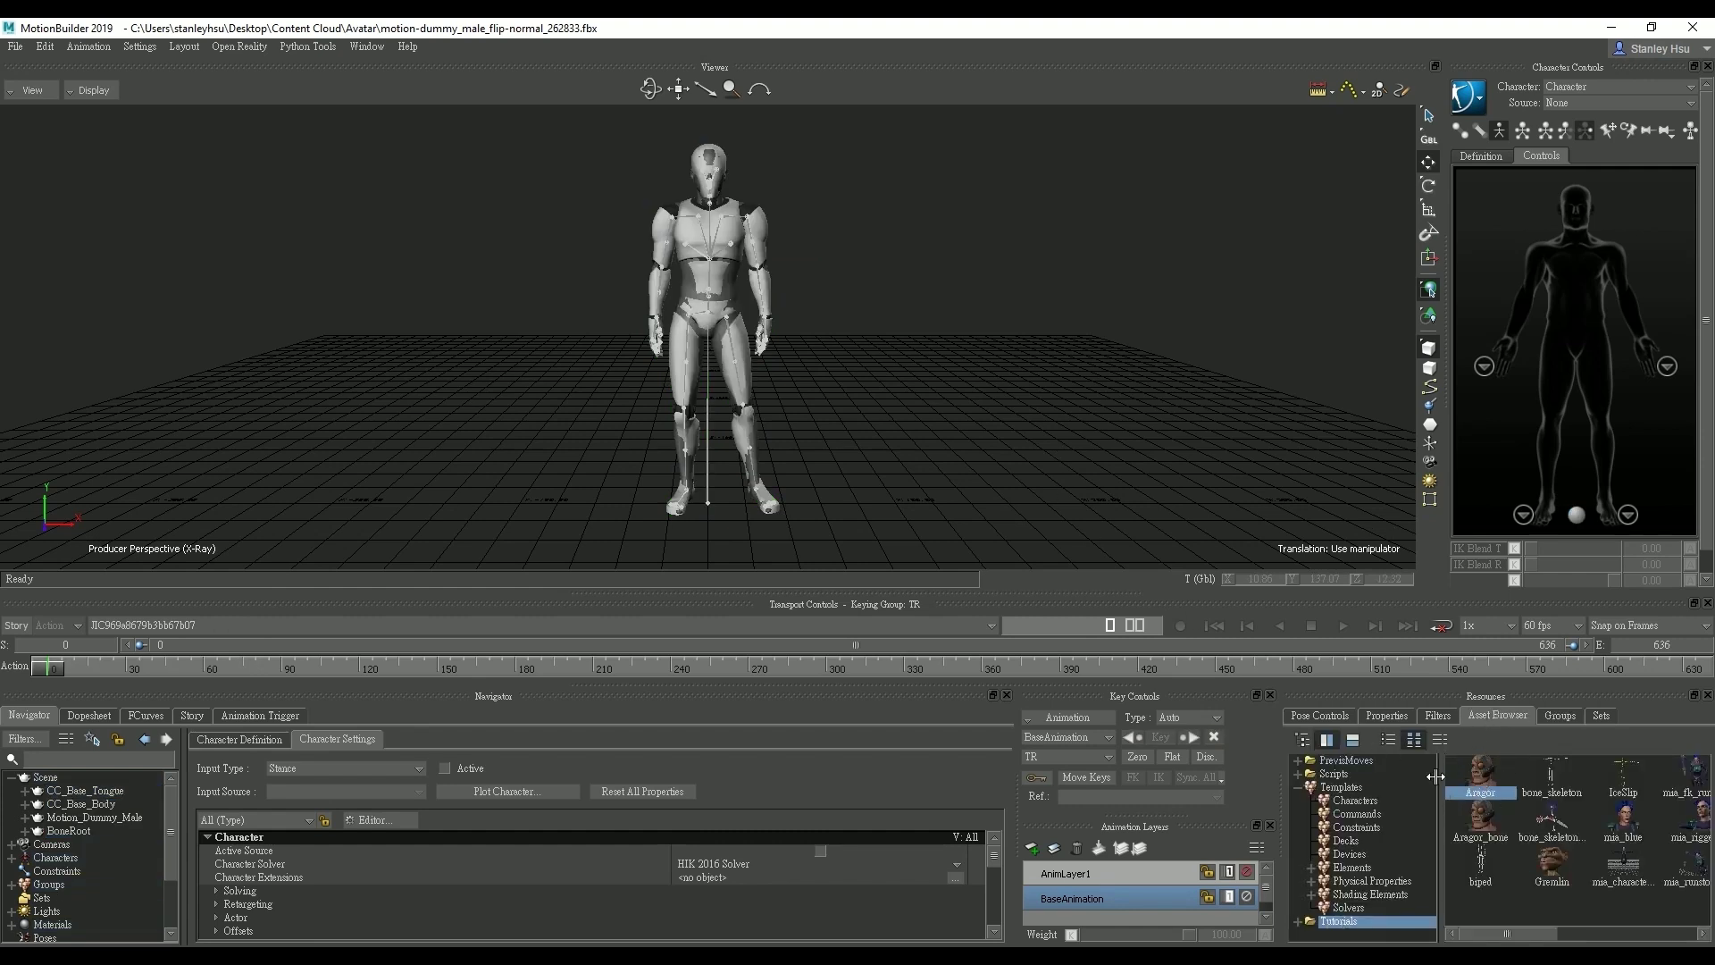
drag(1482, 780, 1123, 522)
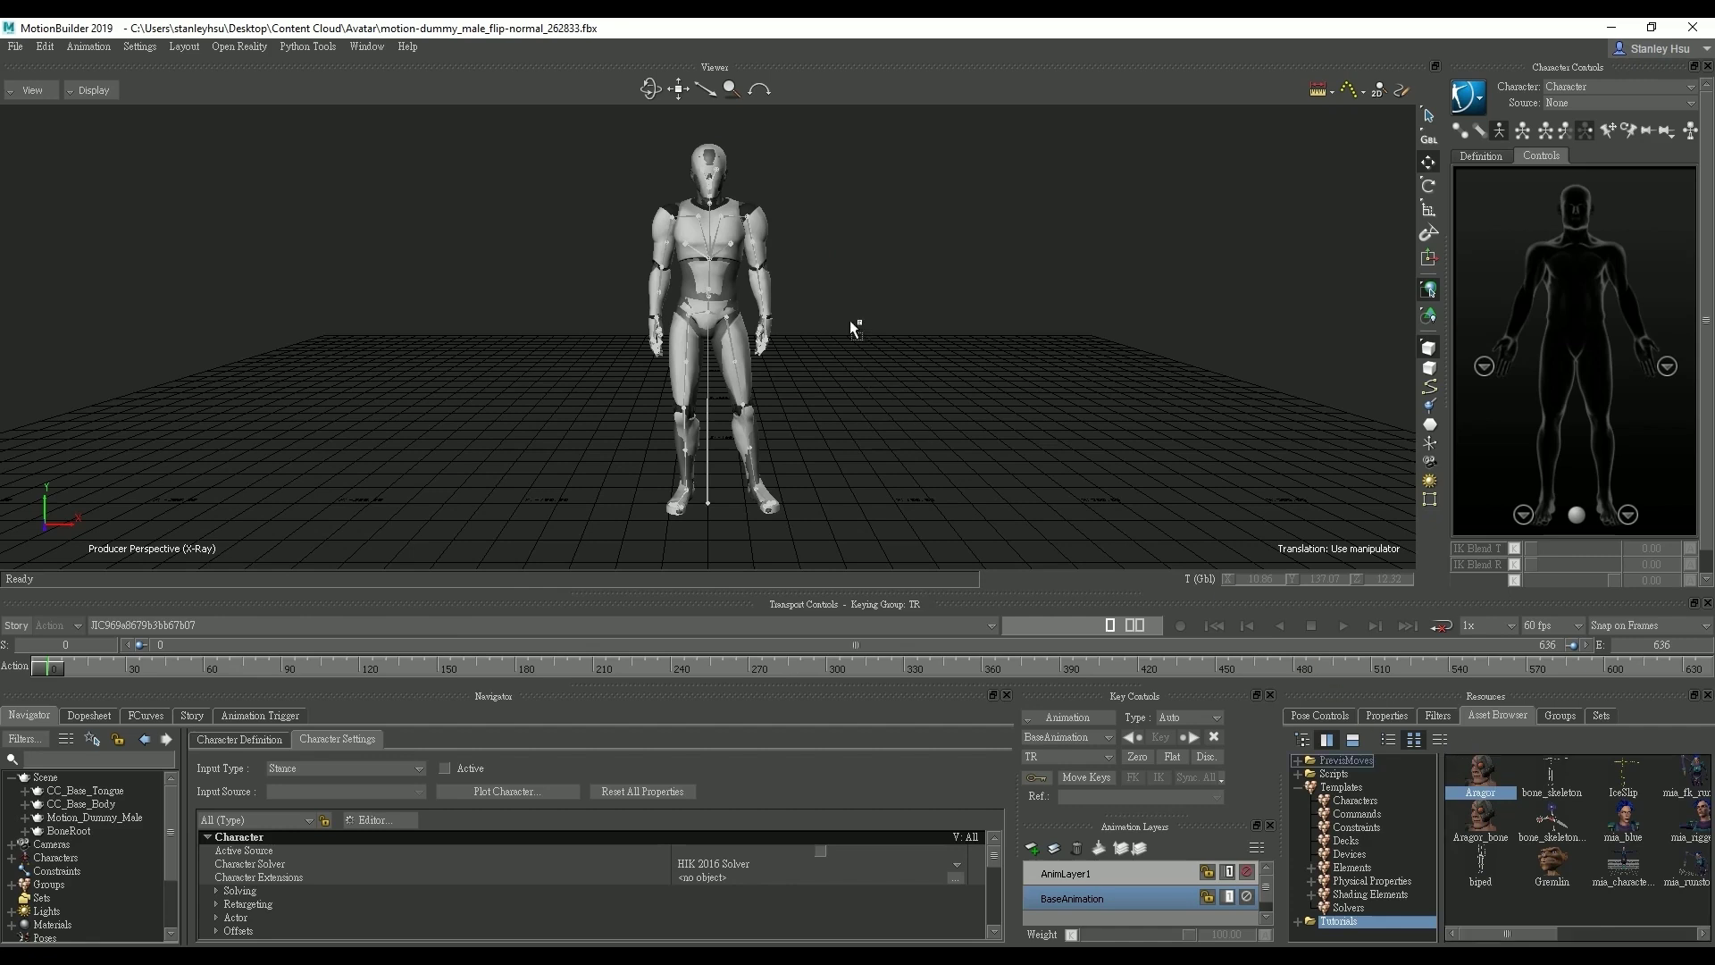
drag(850, 319, 850, 318)
mouse_move(884, 313)
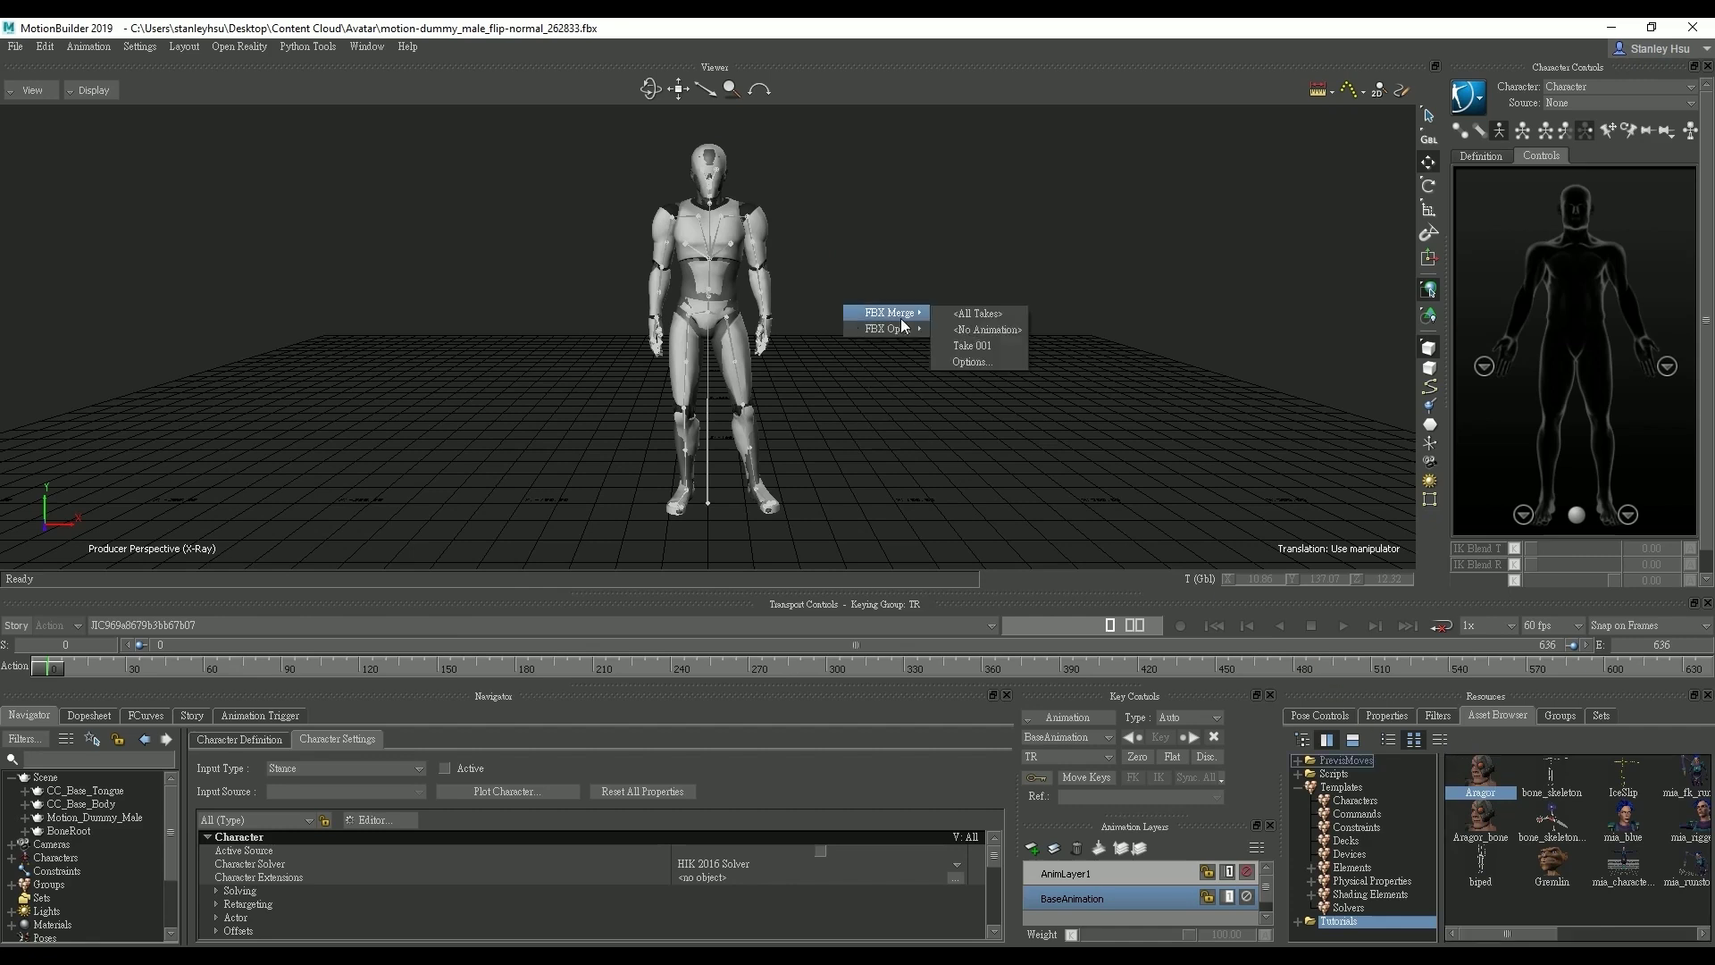
click(1010, 330)
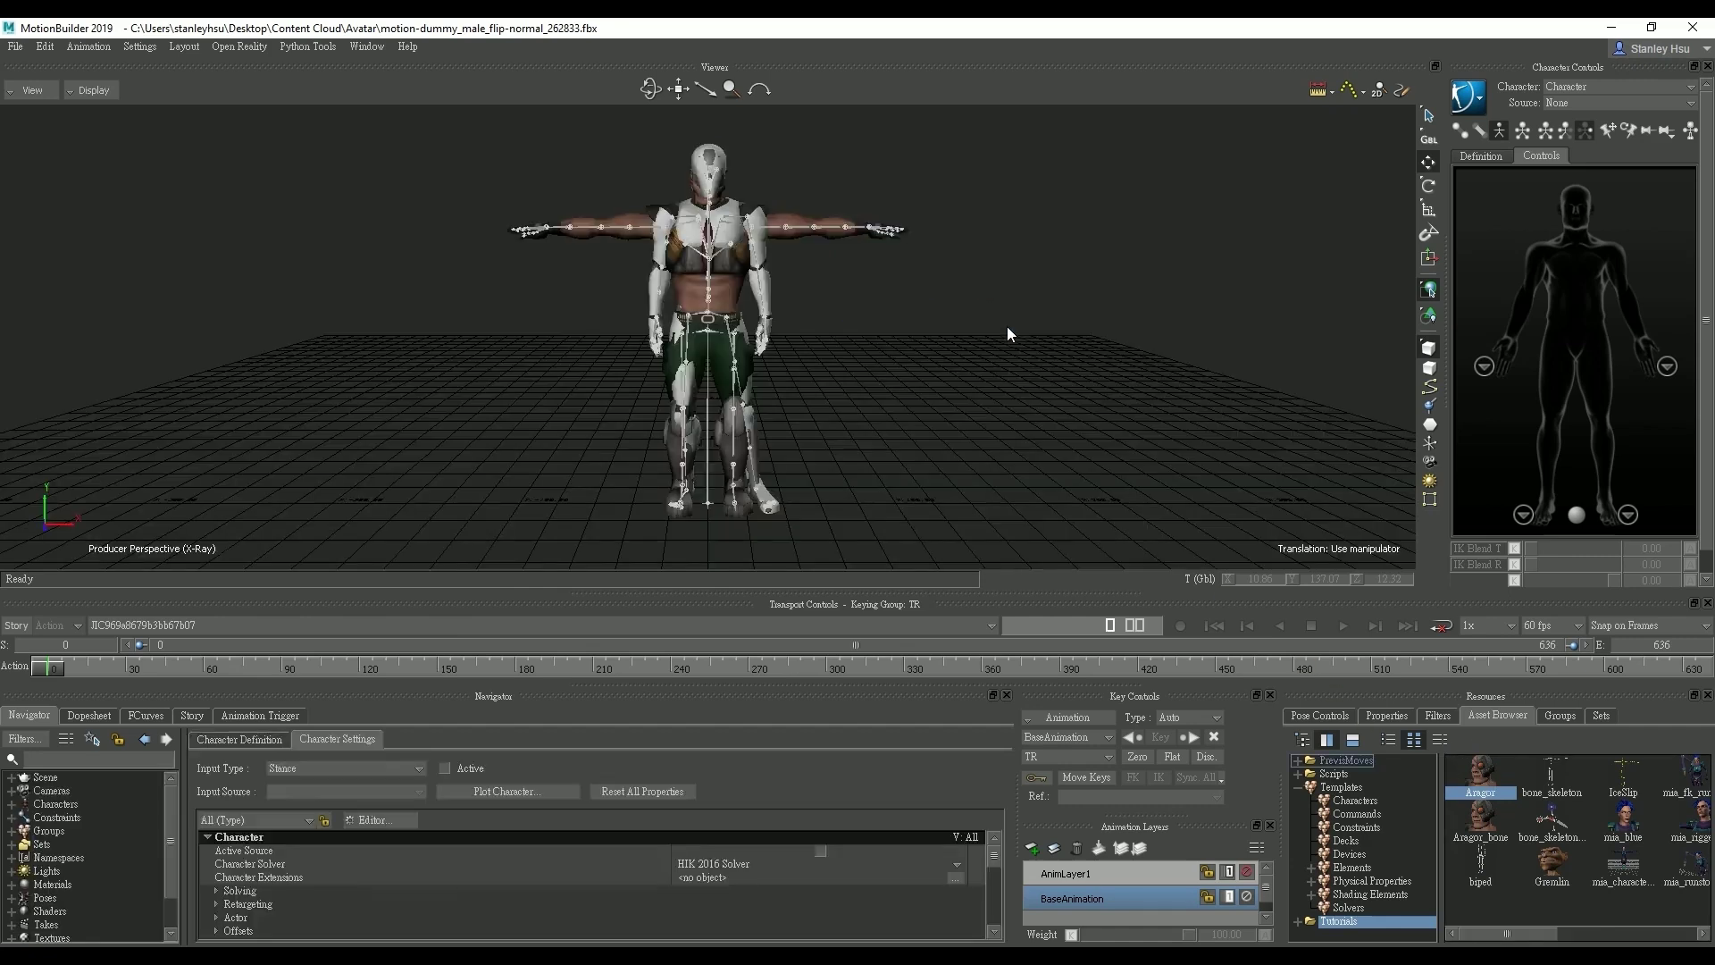
Make Aragor the current character.
click(1578, 85)
click(1583, 126)
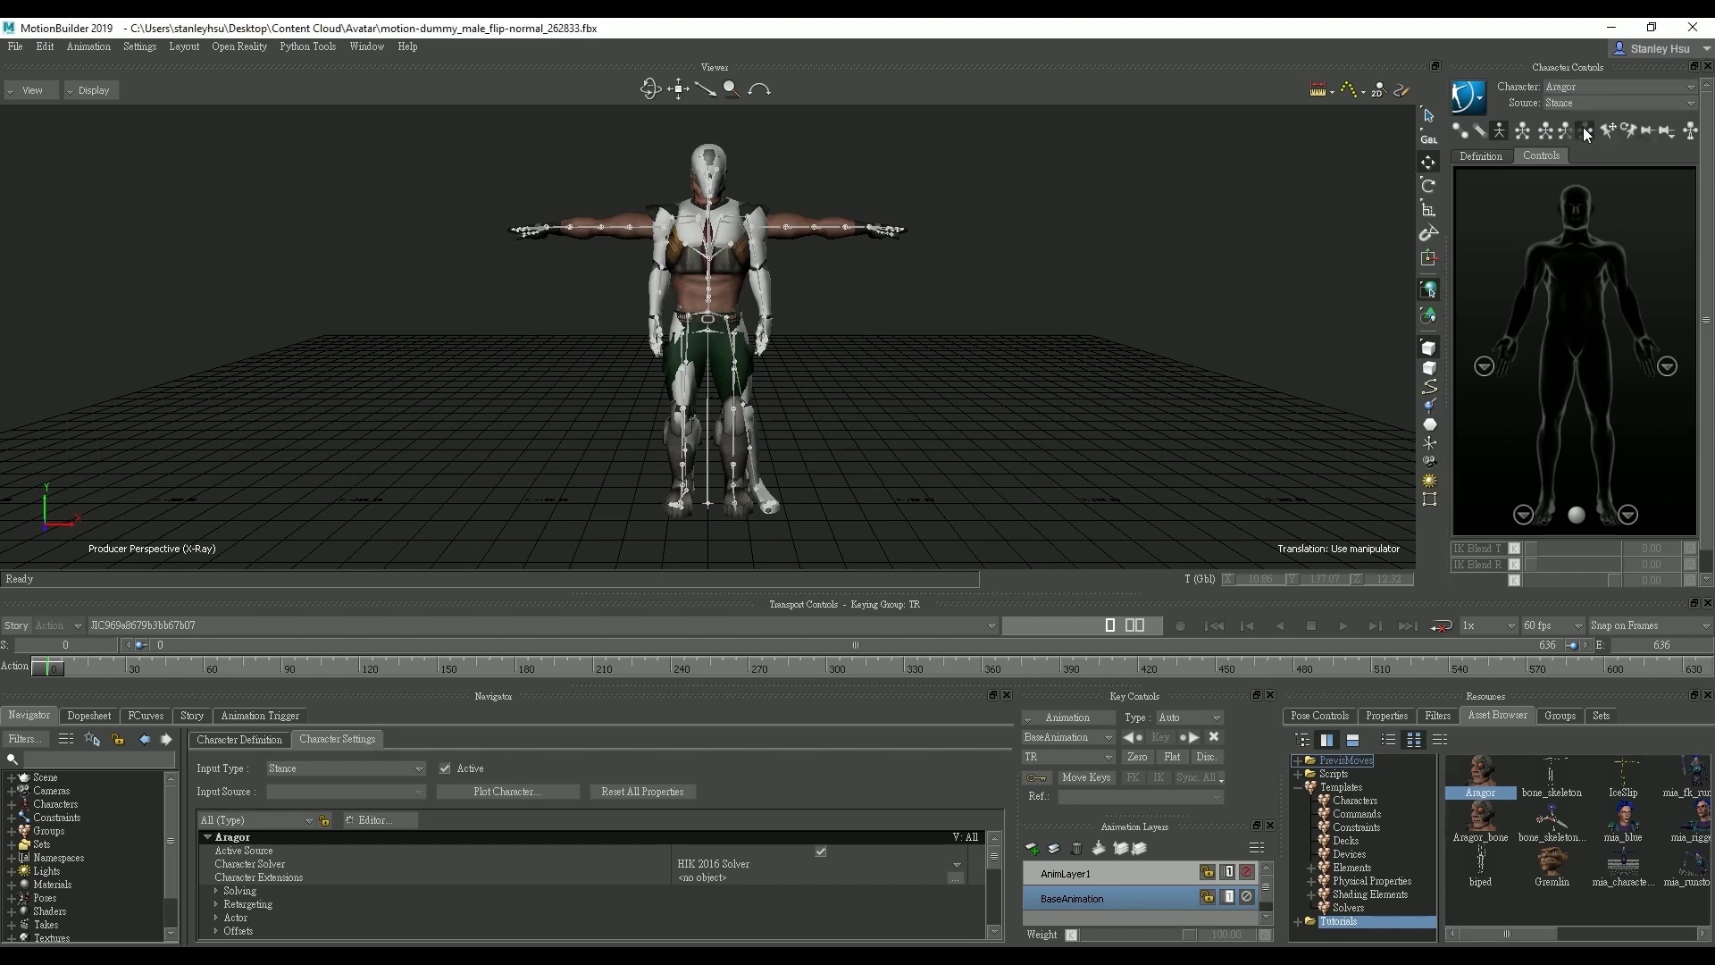
click(1584, 105)
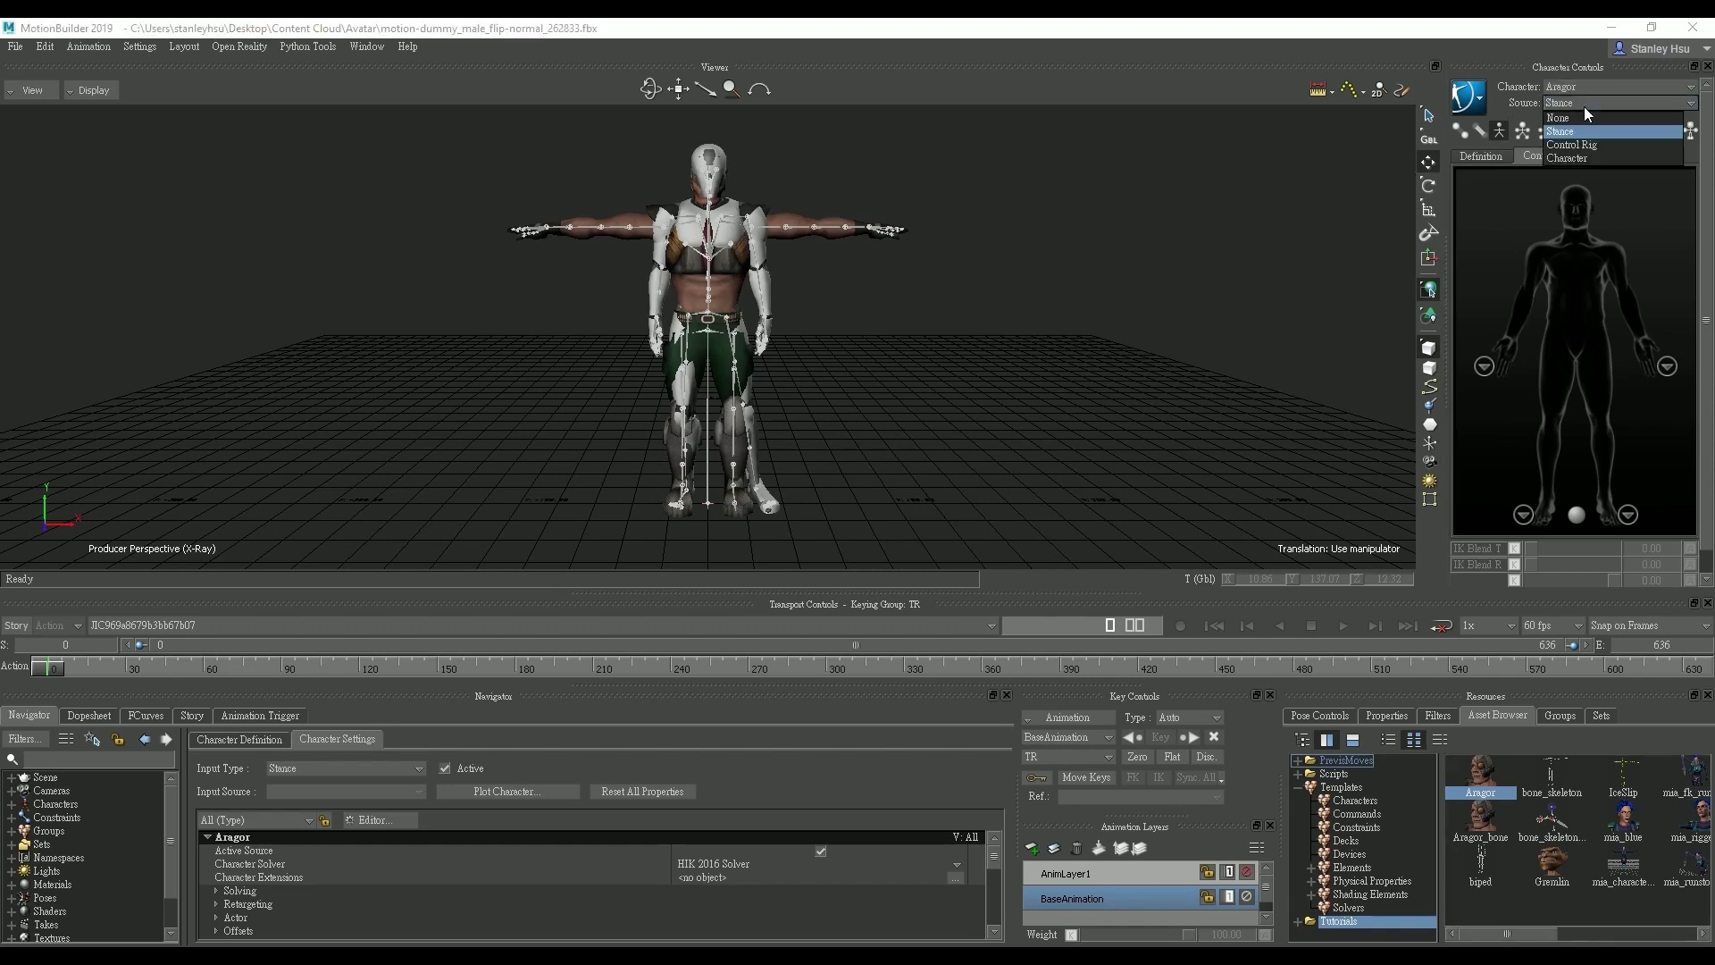
Drive Aragor from the dummy, play the JICada1aa1c32bea8c12 take, and hide the dummy group.
click(1573, 158)
click(1345, 625)
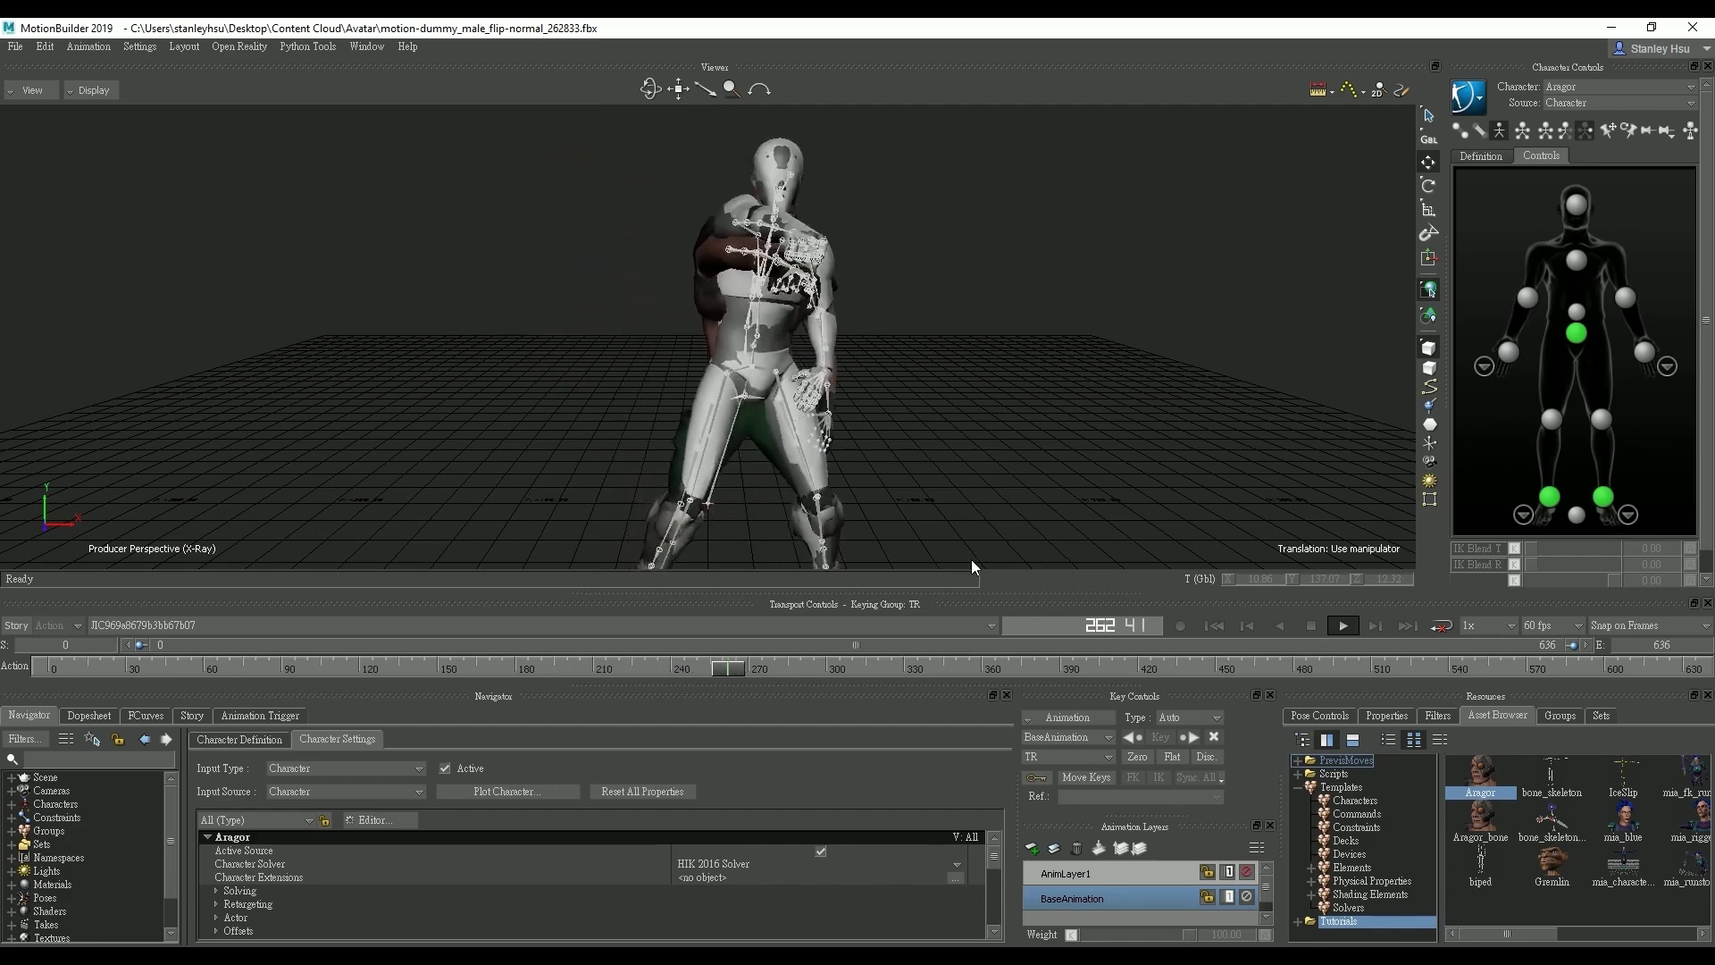
click(167, 625)
click(170, 656)
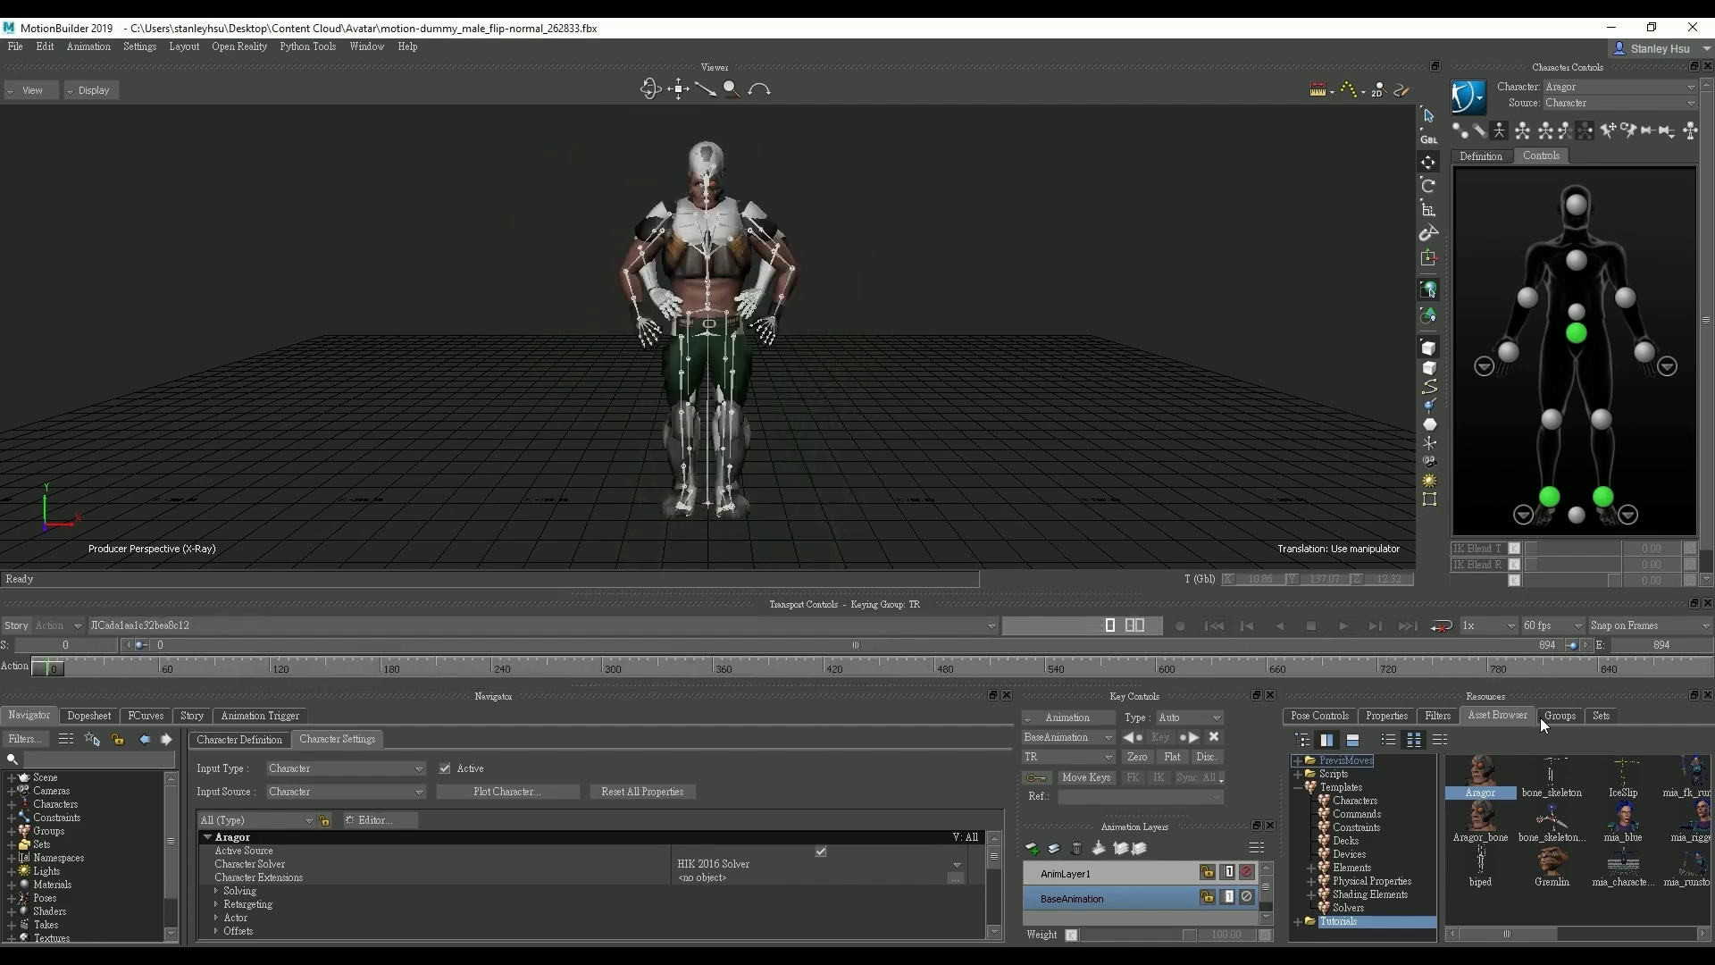
click(1342, 625)
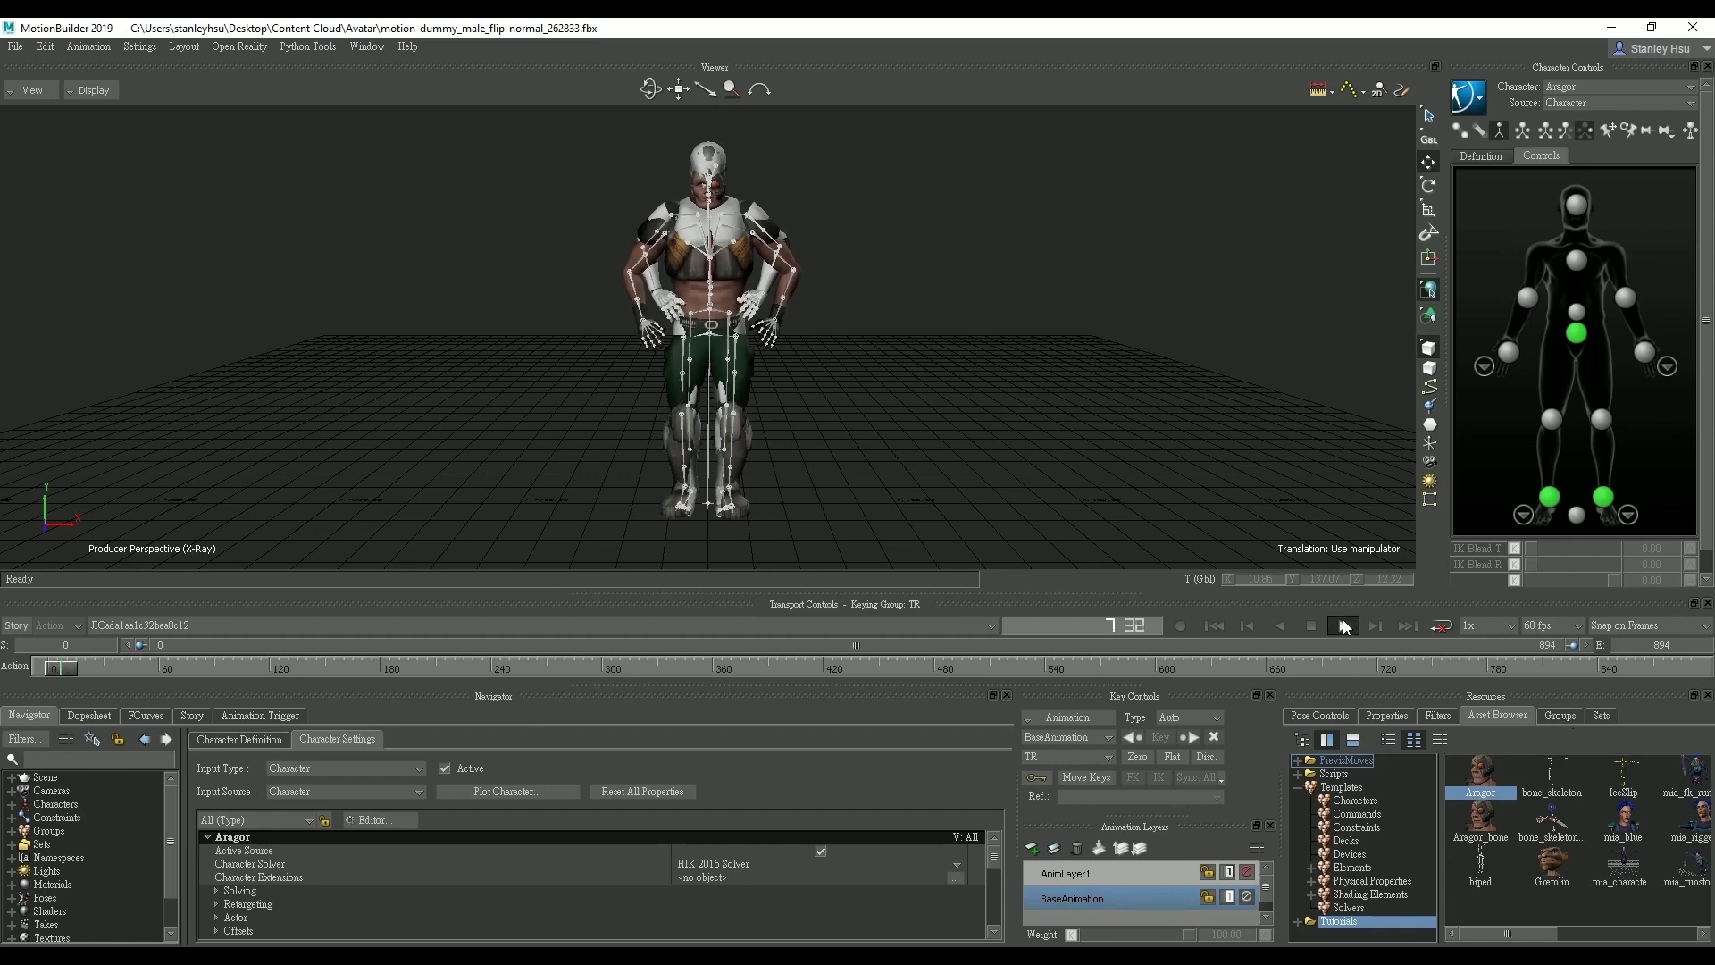
click(1559, 715)
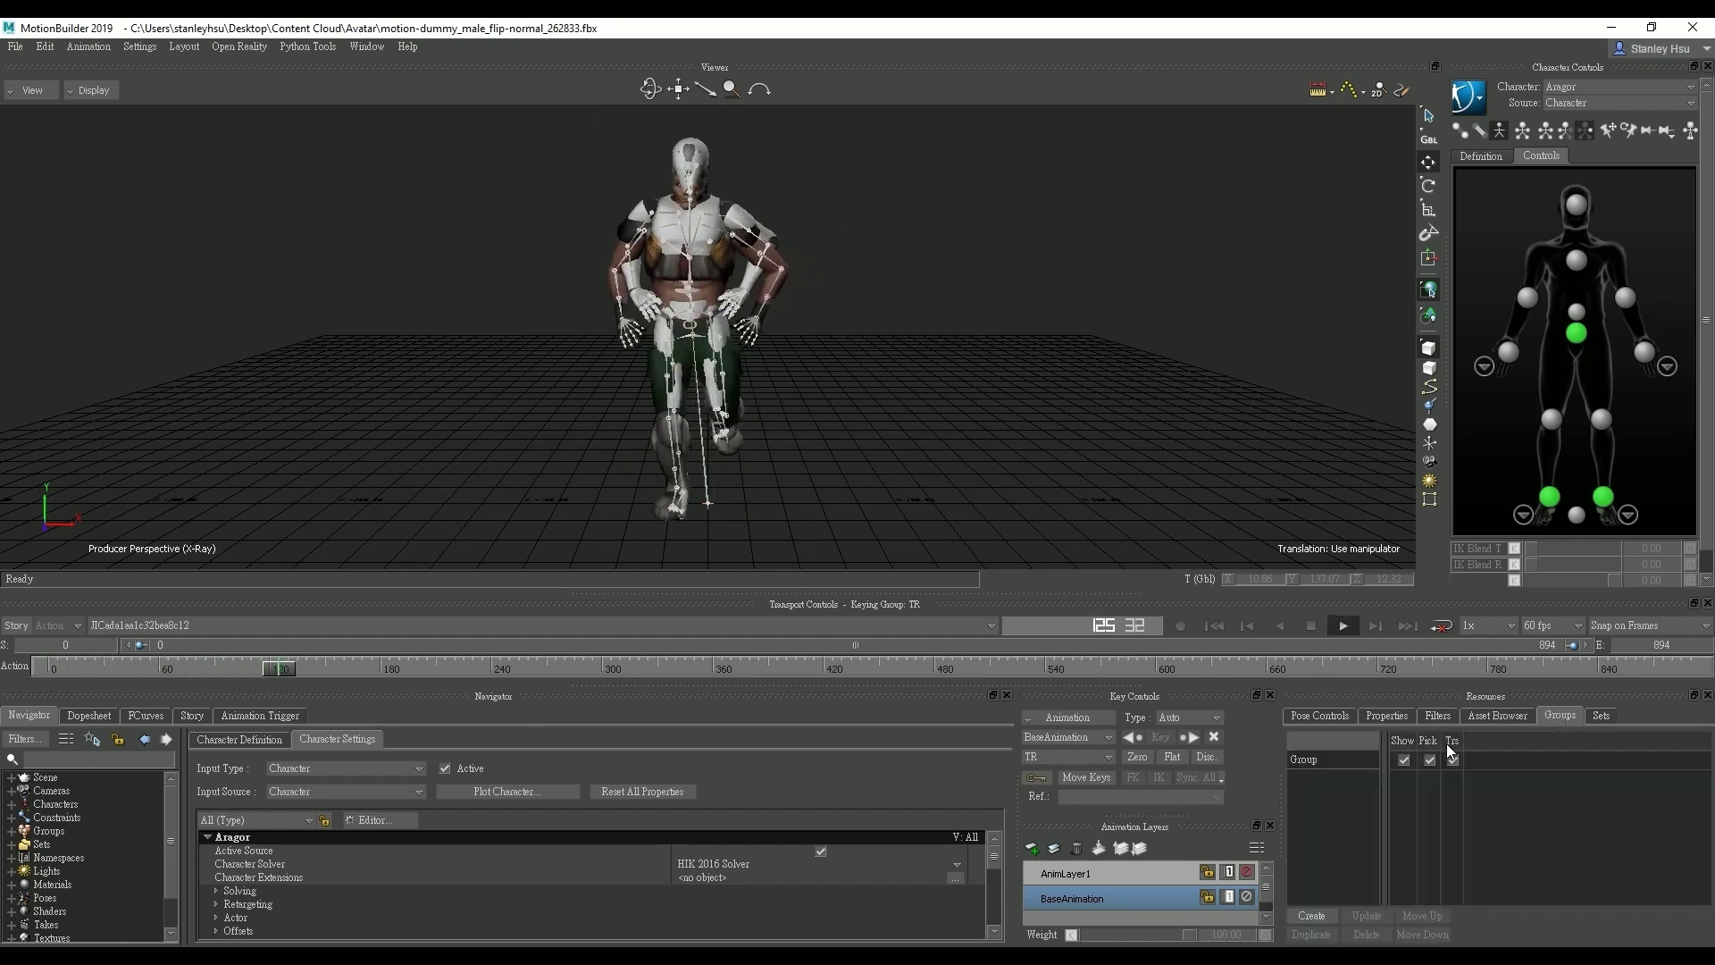
click(1406, 758)
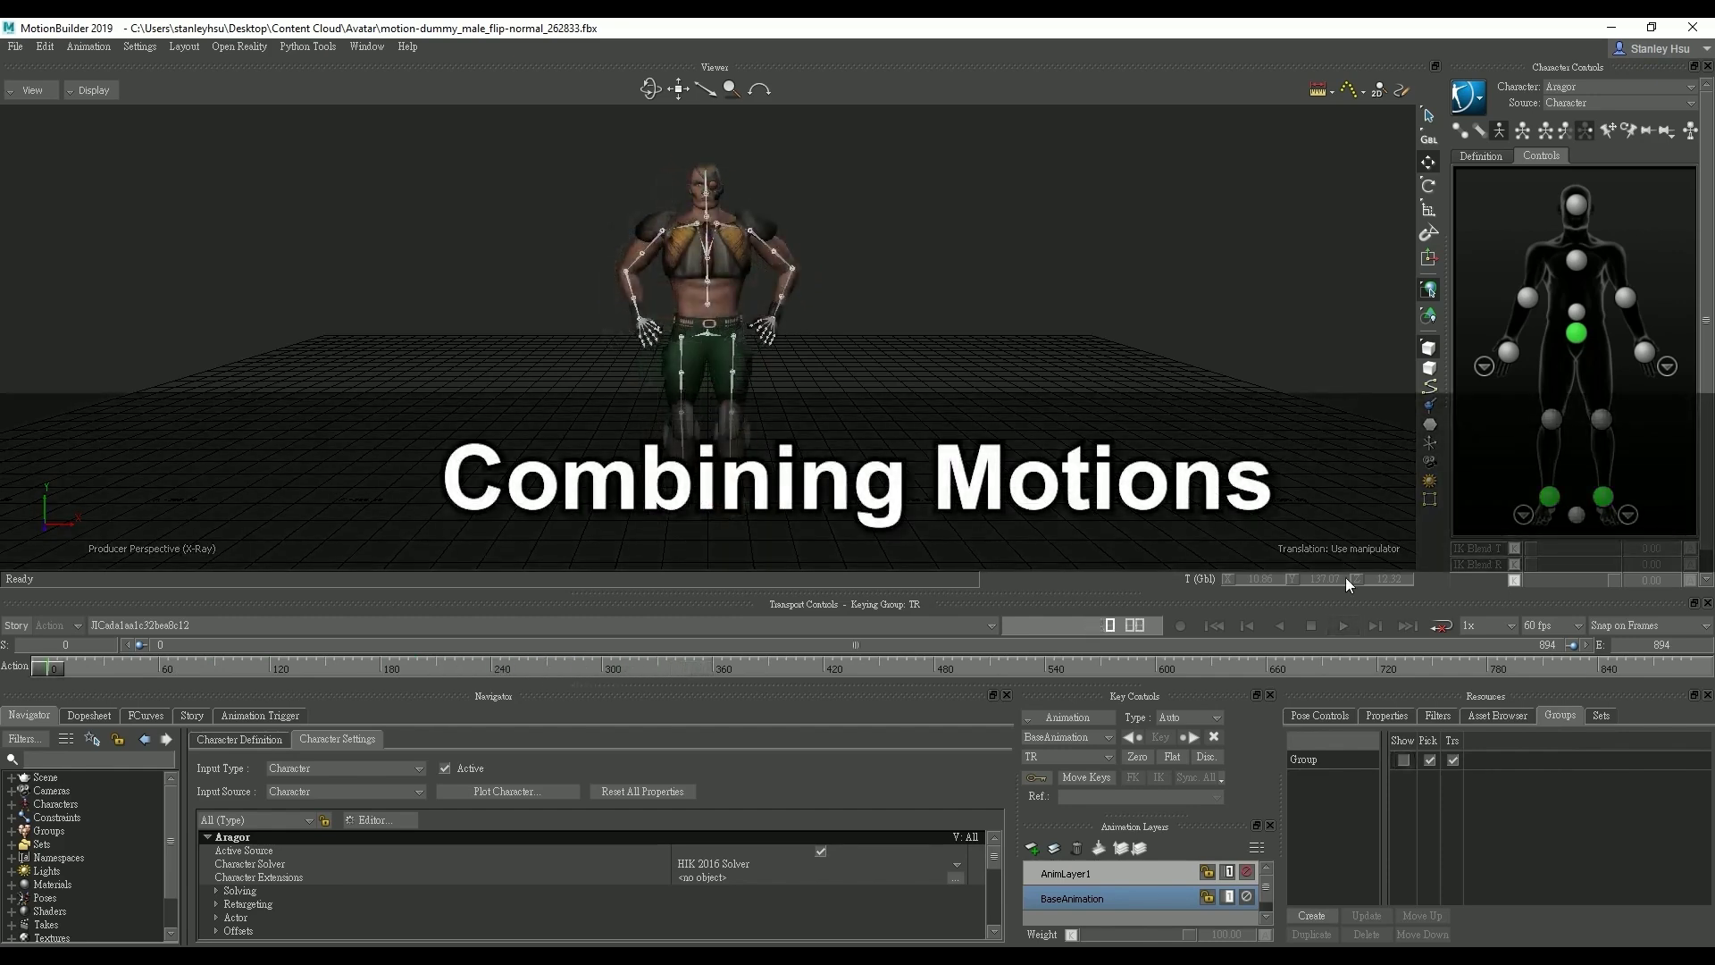
Bake the motion to Aragor's skeleton with Plot All Takes enabled.
click(1485, 95)
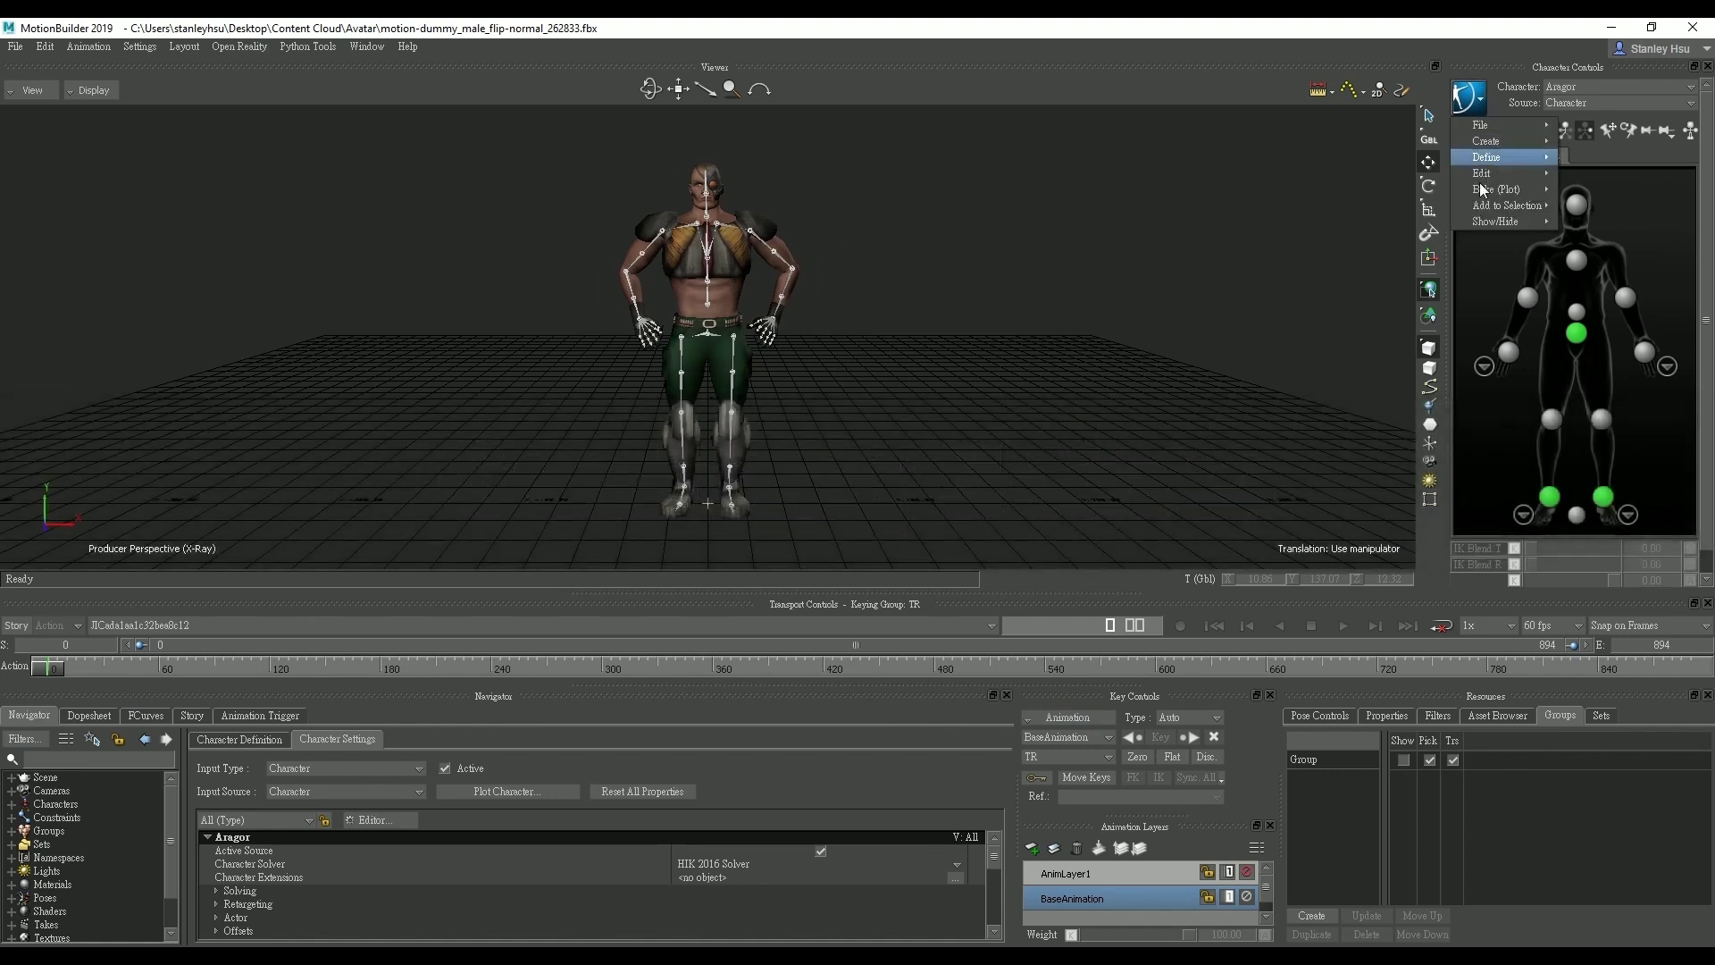
mouse_move(1484, 200)
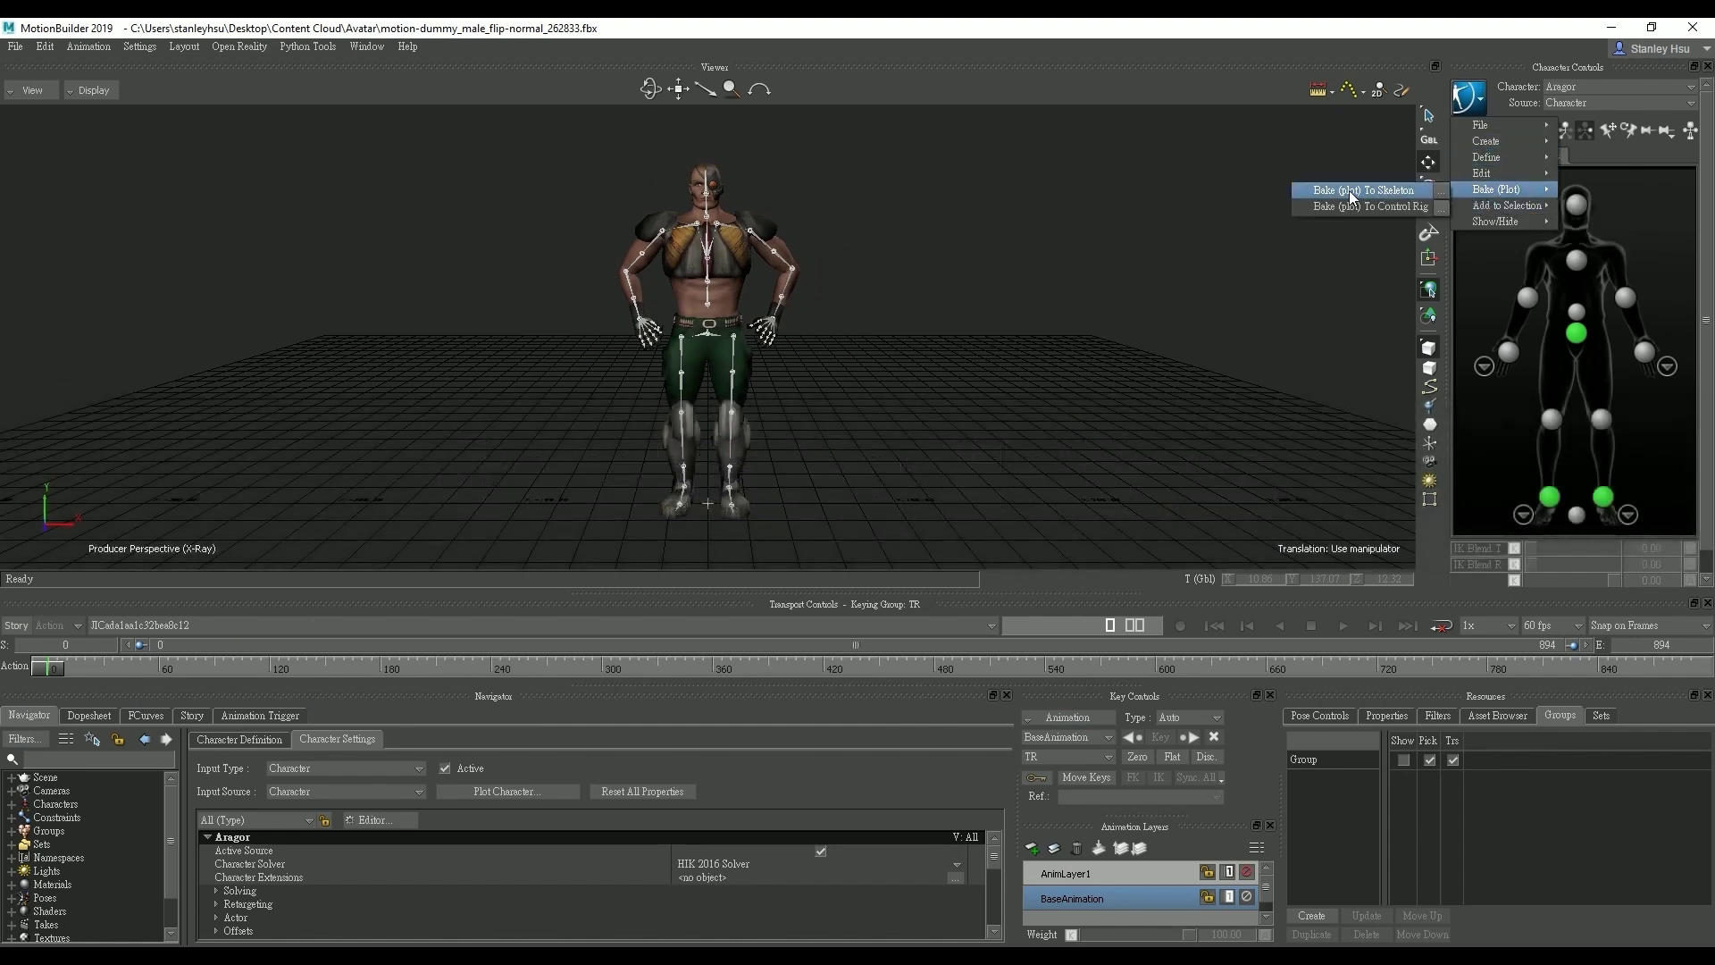
click(1442, 191)
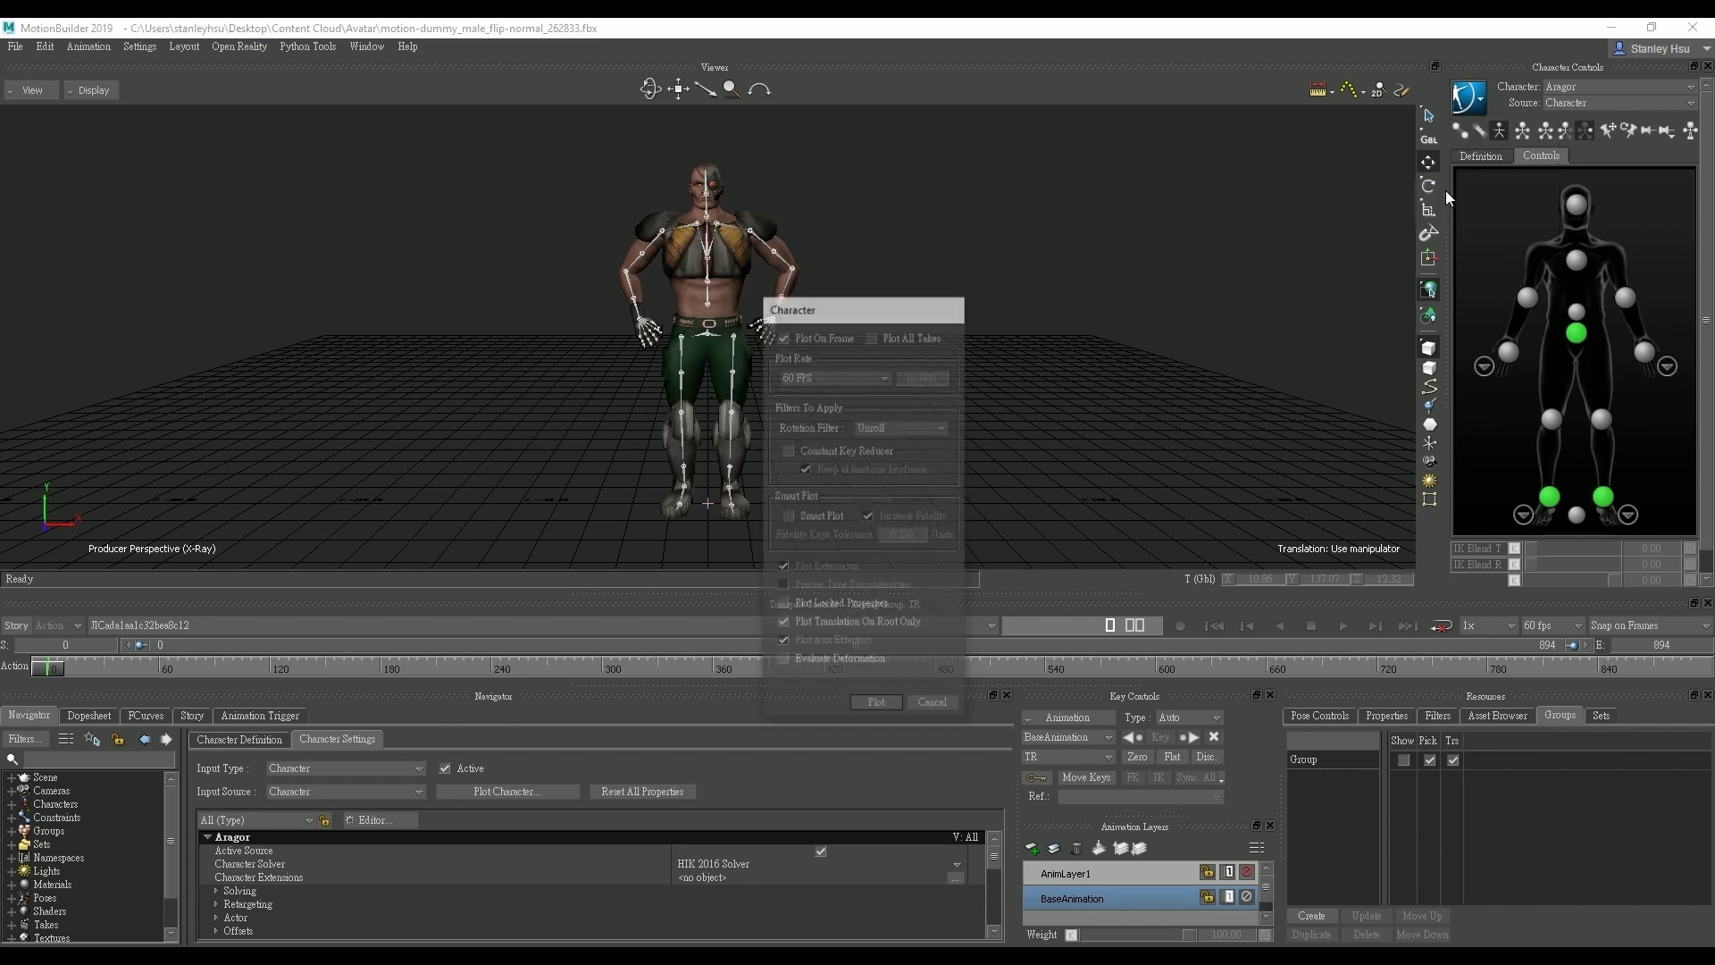
click(872, 337)
click(877, 706)
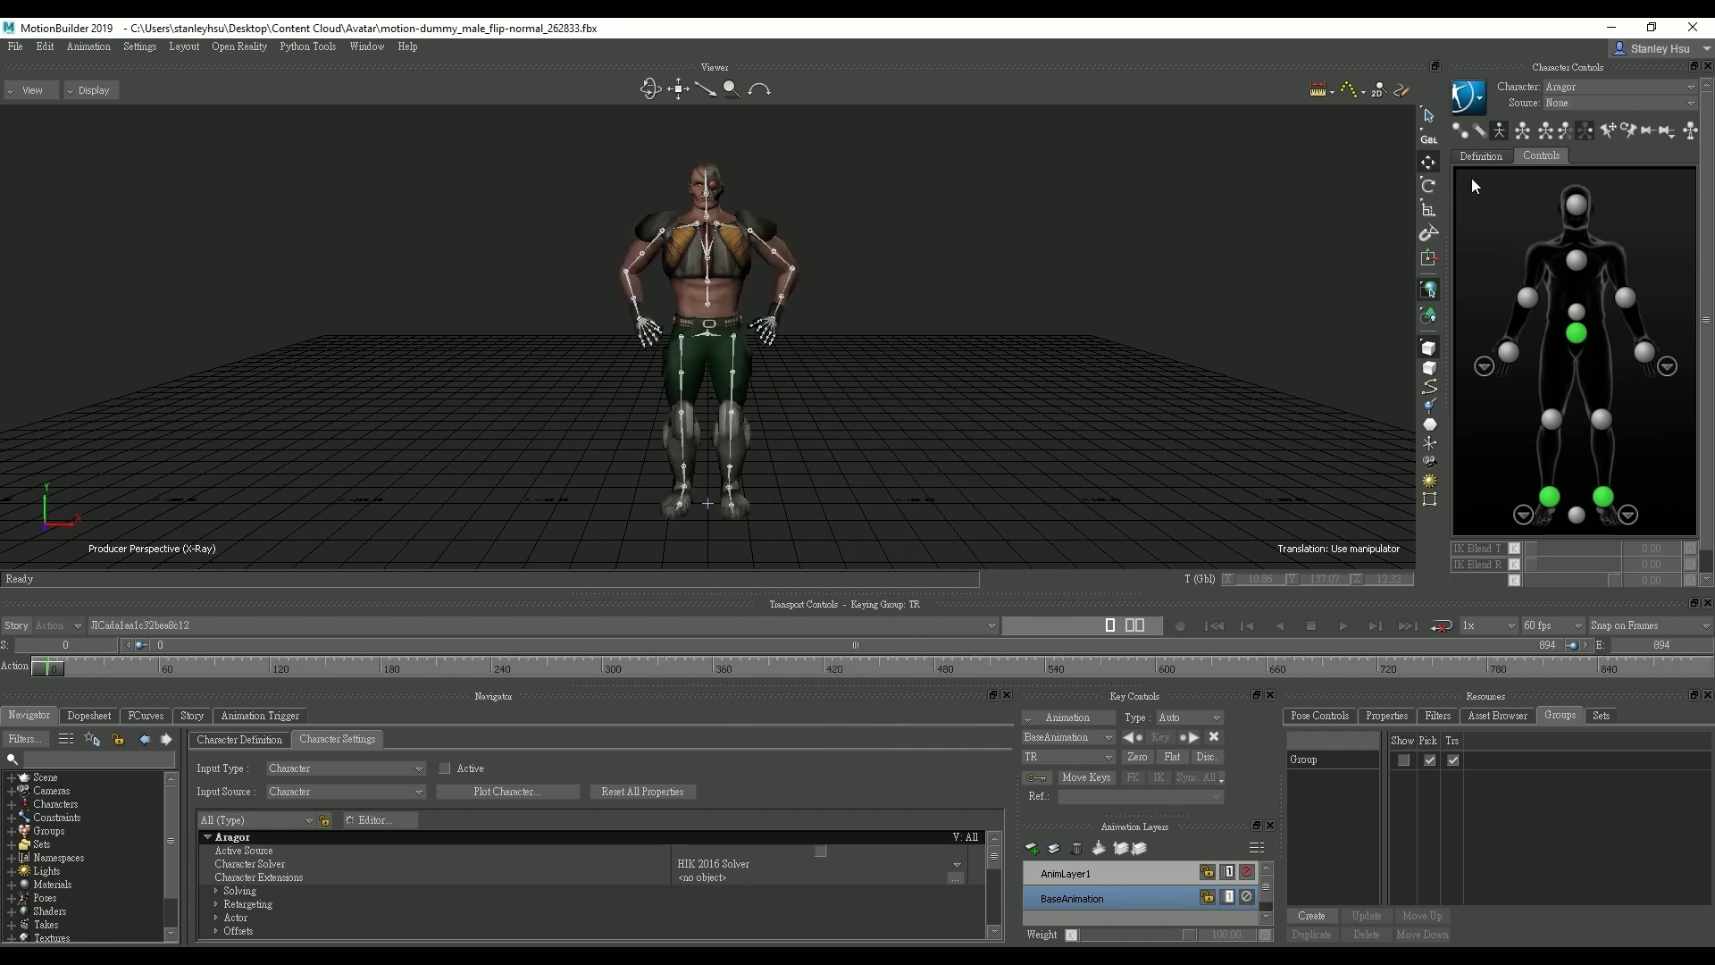
Keep Aragor's source at None and check the bake on the JIC969a8679b3bb67b07 take.
click(1572, 104)
click(1542, 120)
mouse_move(63, 670)
mouse_down()
mouse_move(1605, 670)
mouse_move(52, 668)
mouse_up()
click(138, 621)
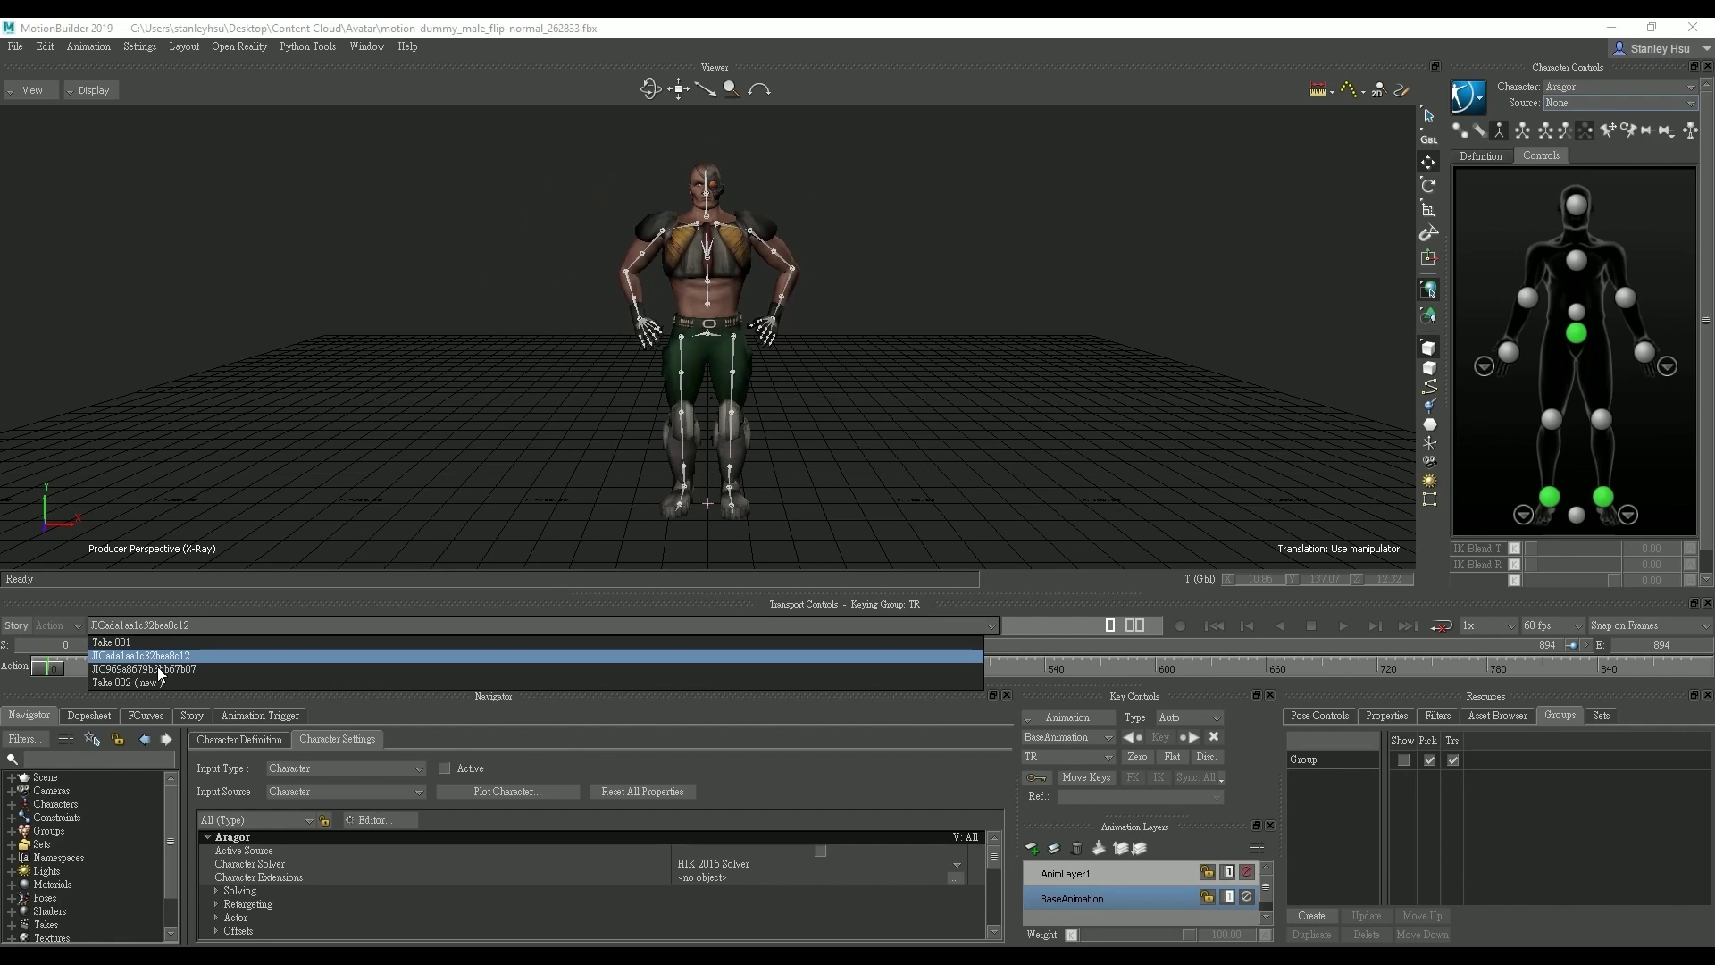
click(143, 677)
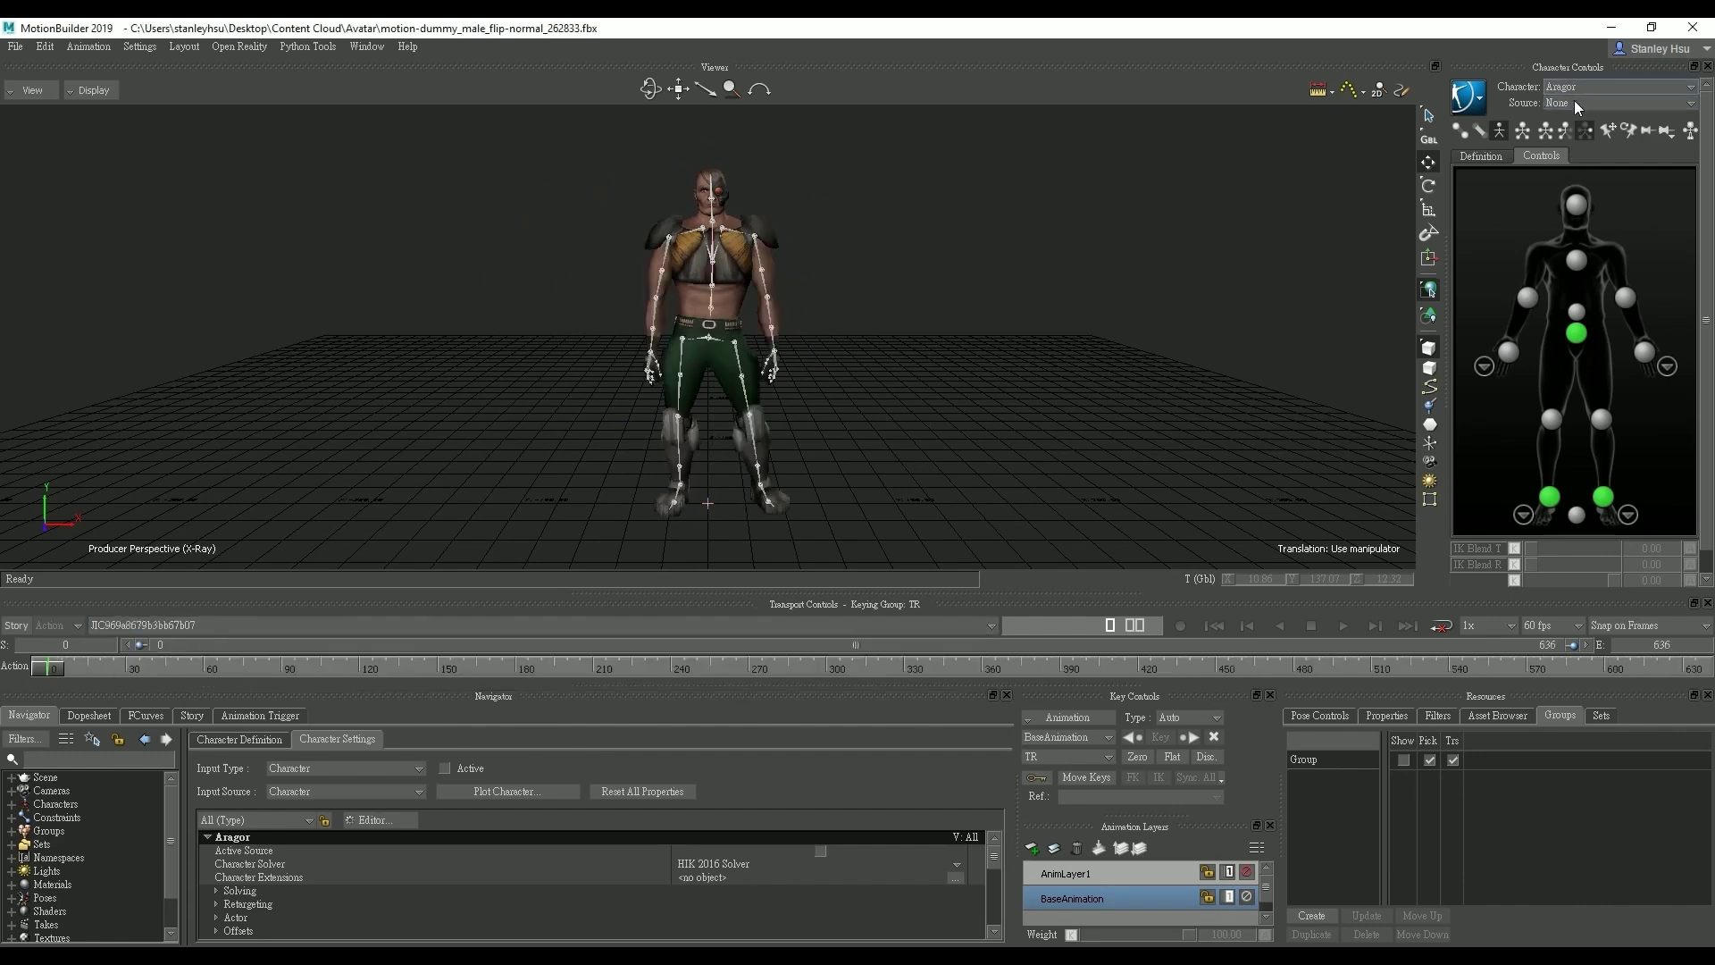
drag(49, 665, 25, 641)
Replace the existing character track with a new Story character track assigned to Aragor.
click(190, 716)
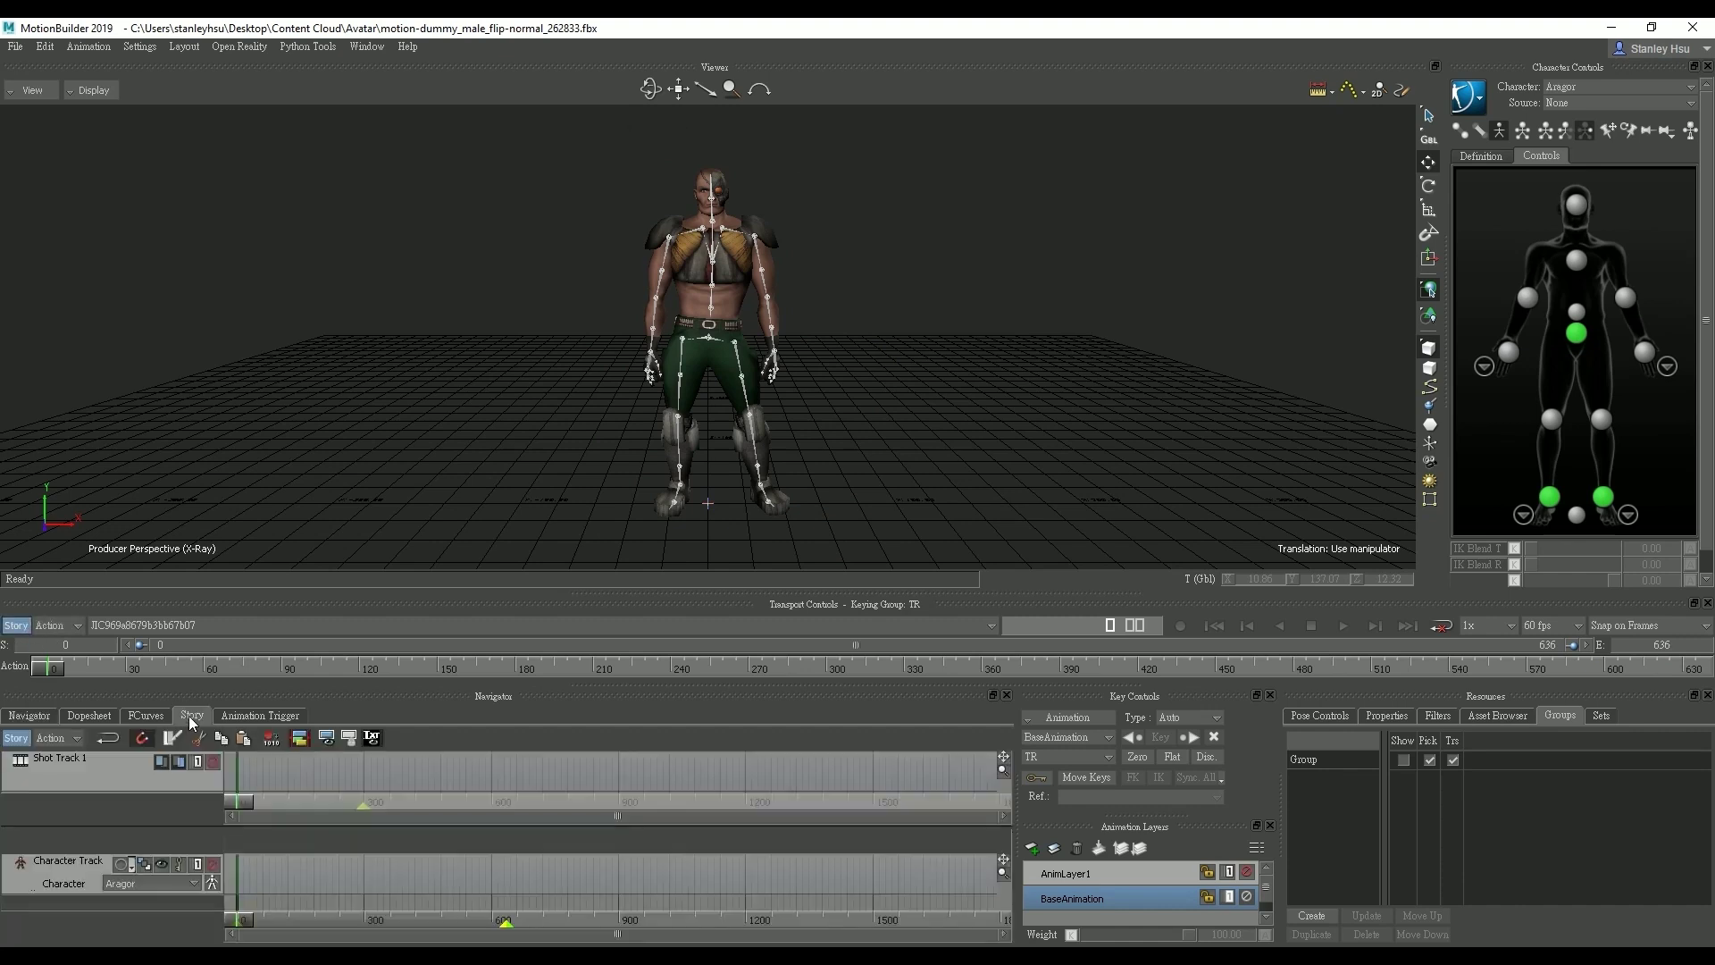
right_click(55, 872)
click(109, 645)
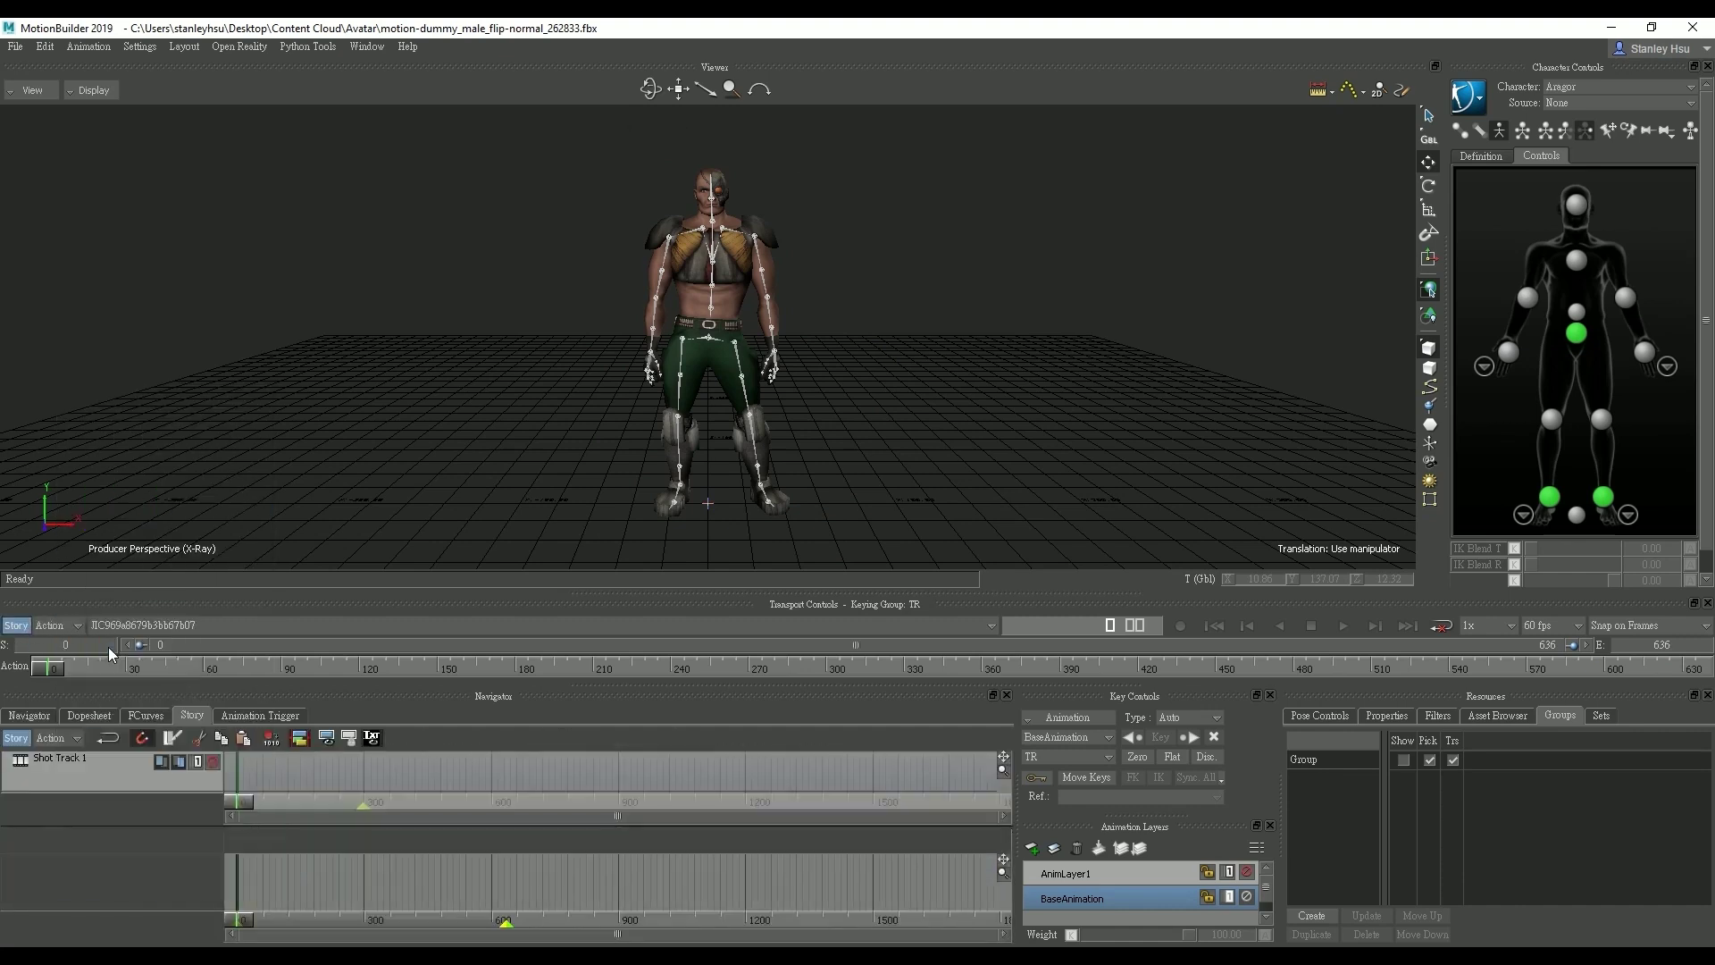
right_click(66, 871)
mouse_move(158, 486)
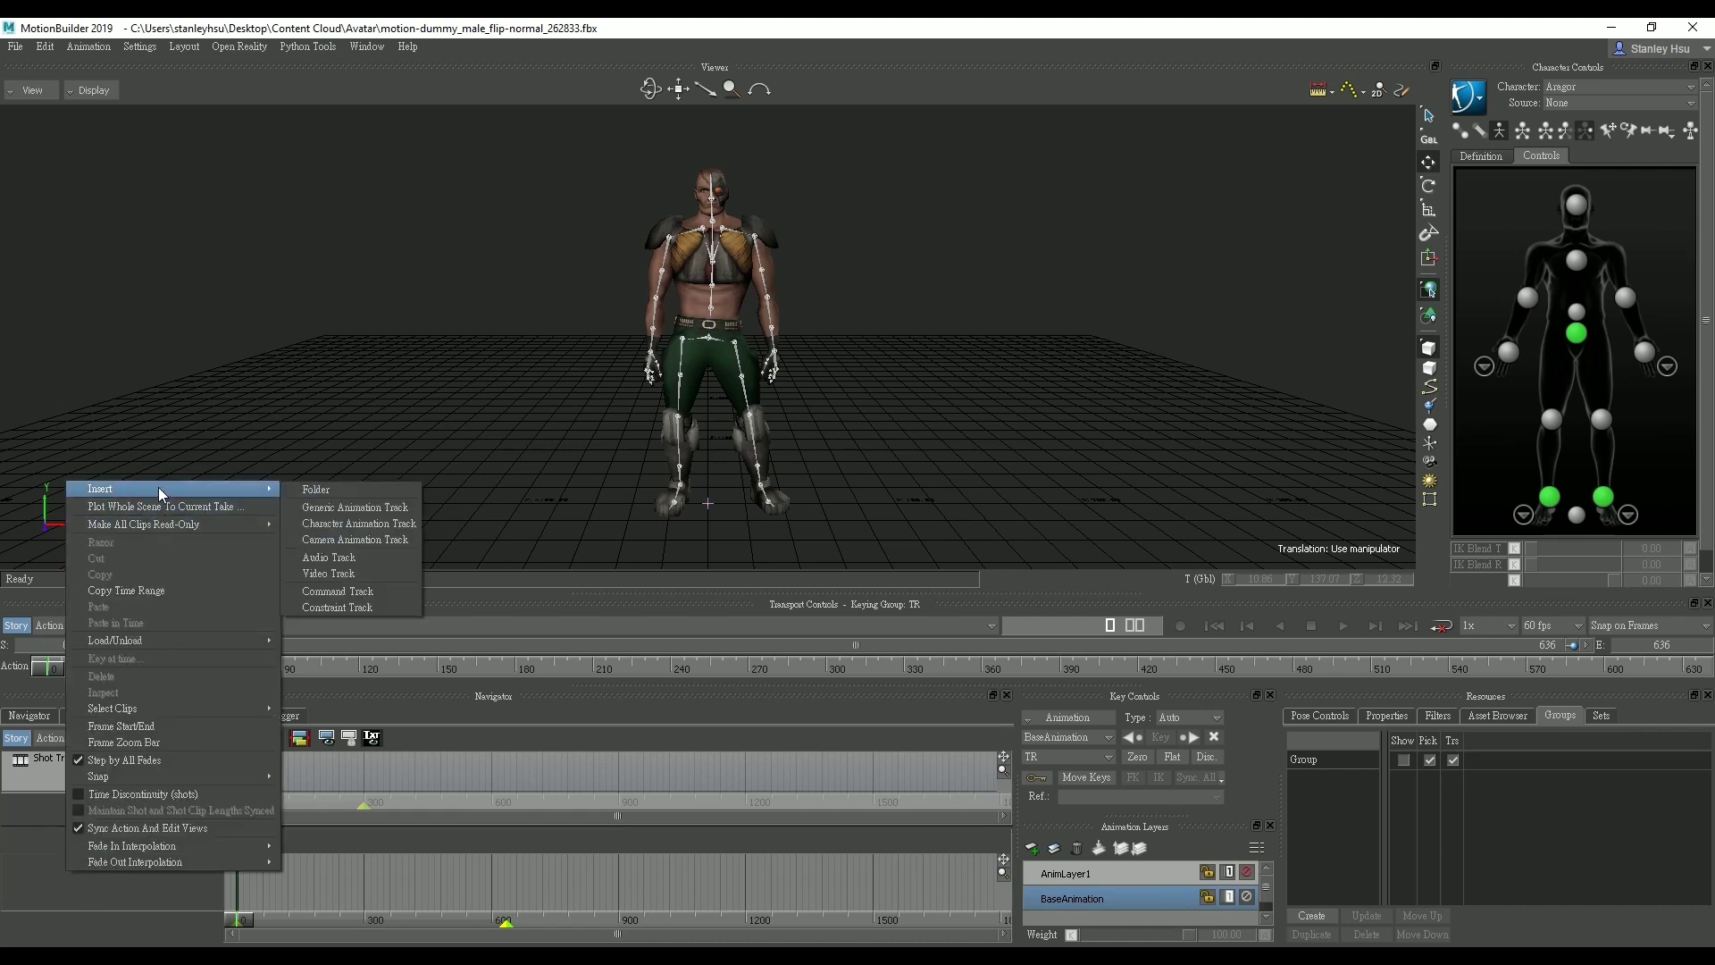
click(404, 526)
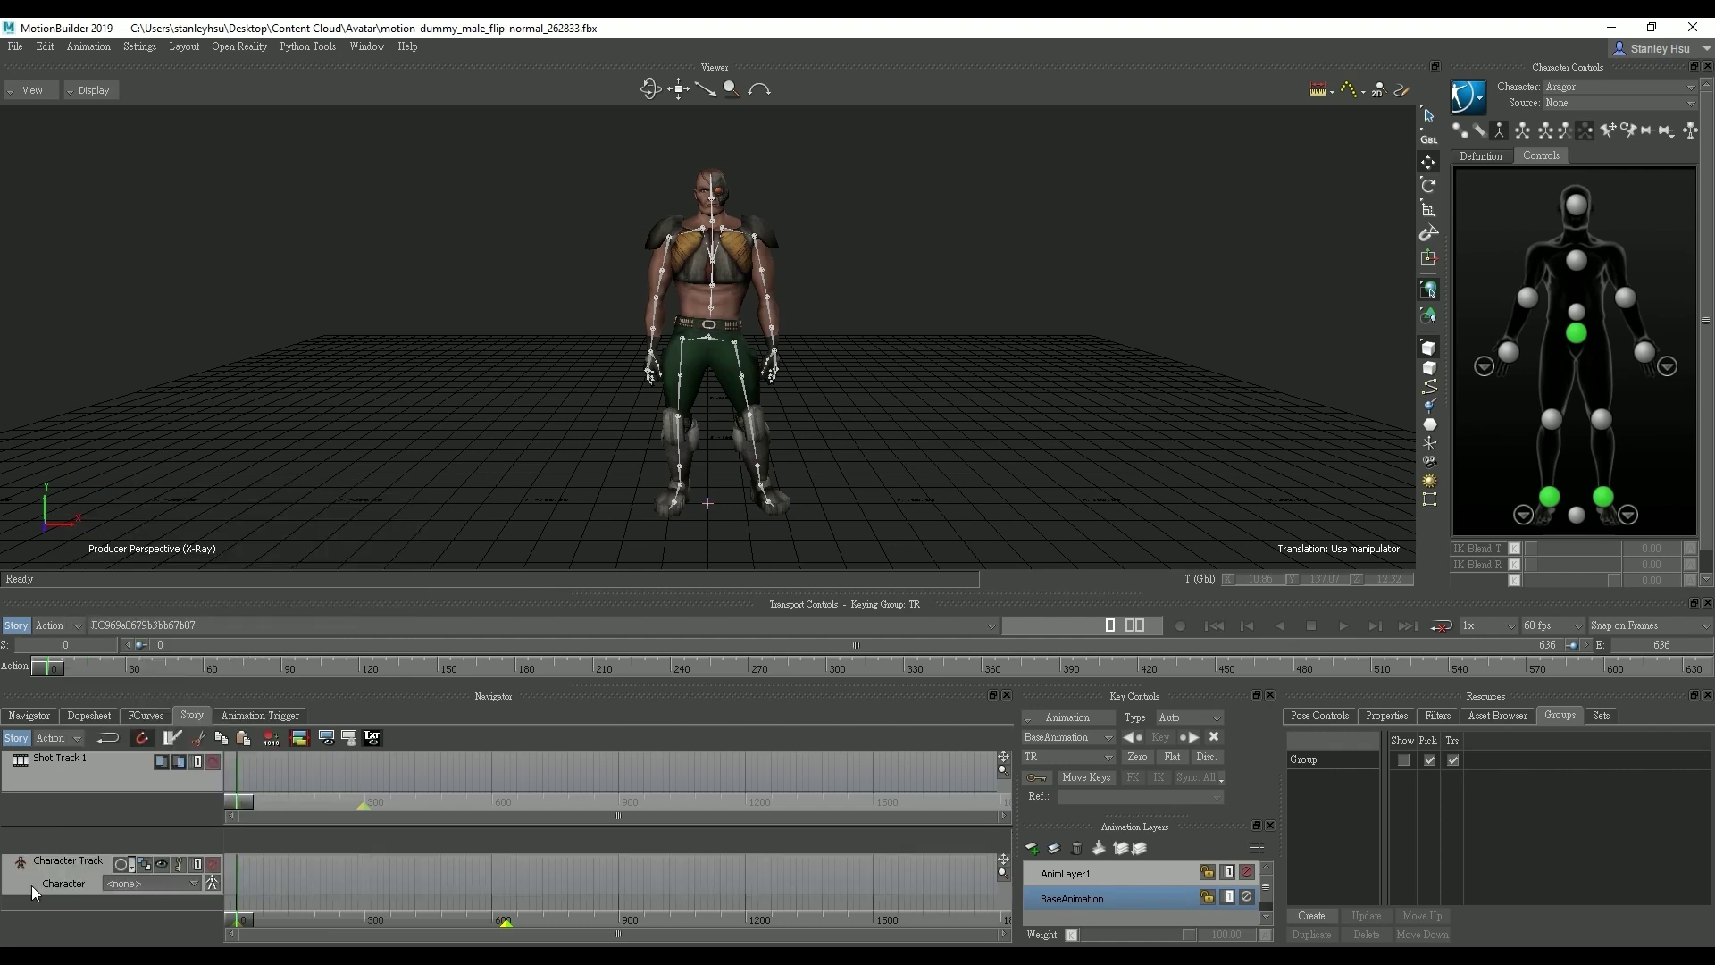
click(141, 883)
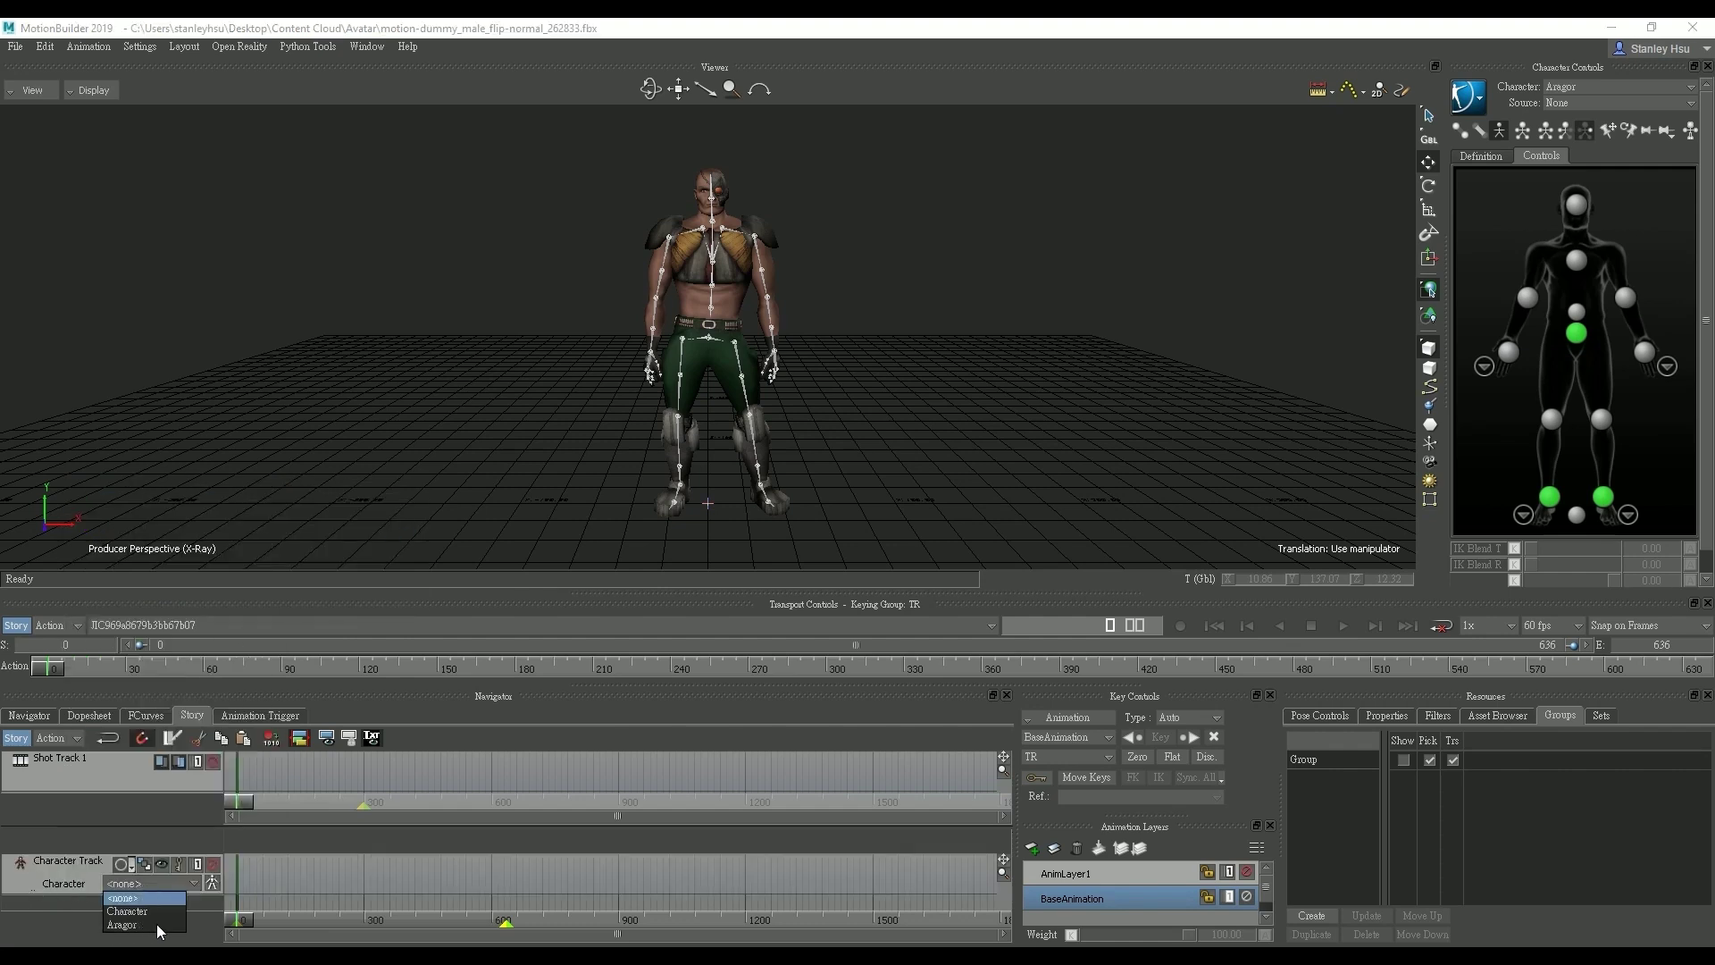
click(127, 924)
Insert the current JIC969a8679b3bb67b07 take as a clip and preview it.
right_click(55, 871)
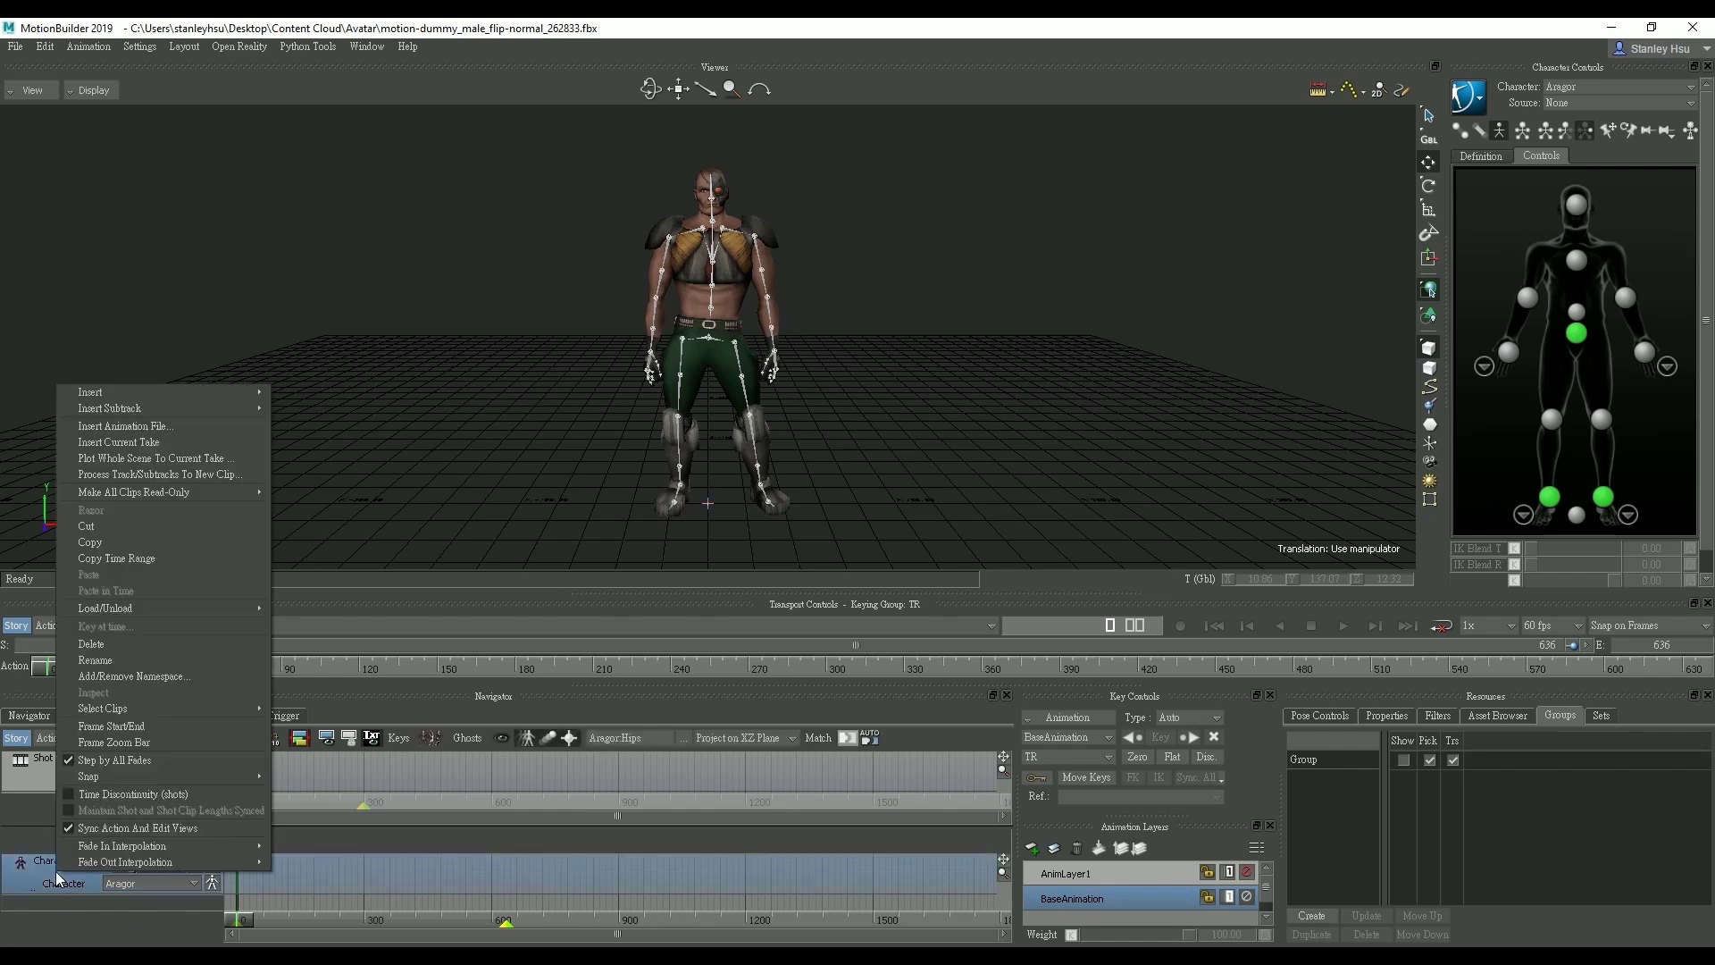
click(167, 444)
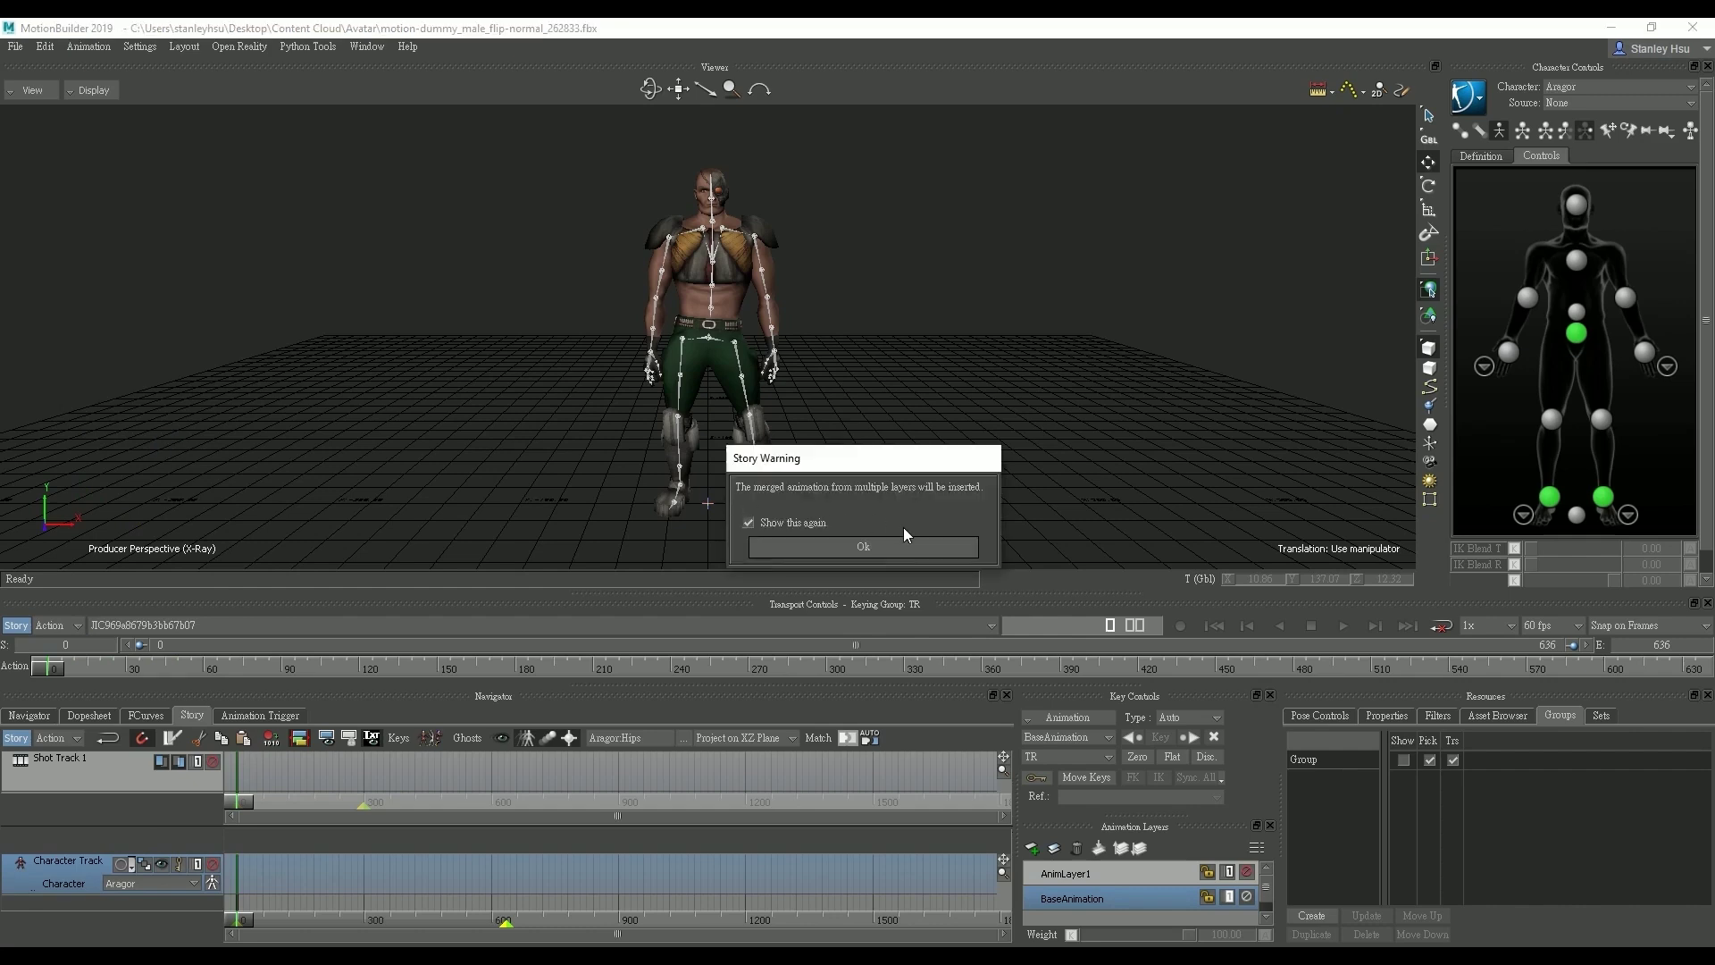
drag(276, 912, 728, 877)
Insert the JICada1aa1c32bea8c12 take as a second clip on Aragor's track and slide the later clip left.
click(137, 625)
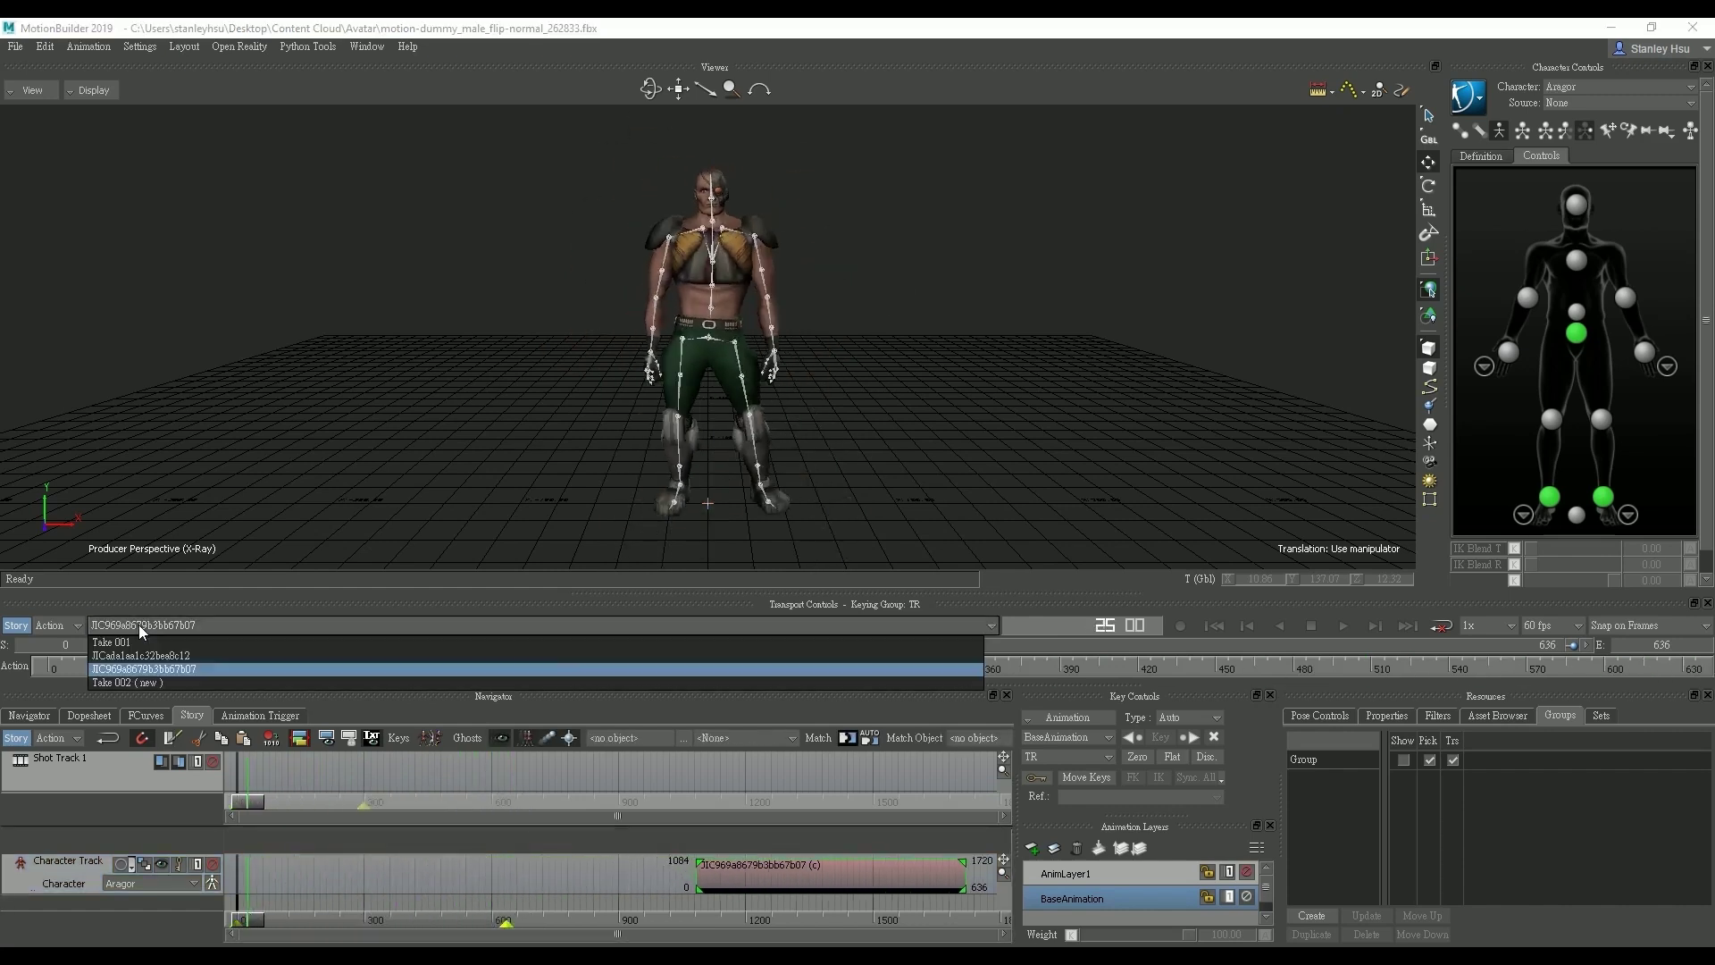
click(141, 658)
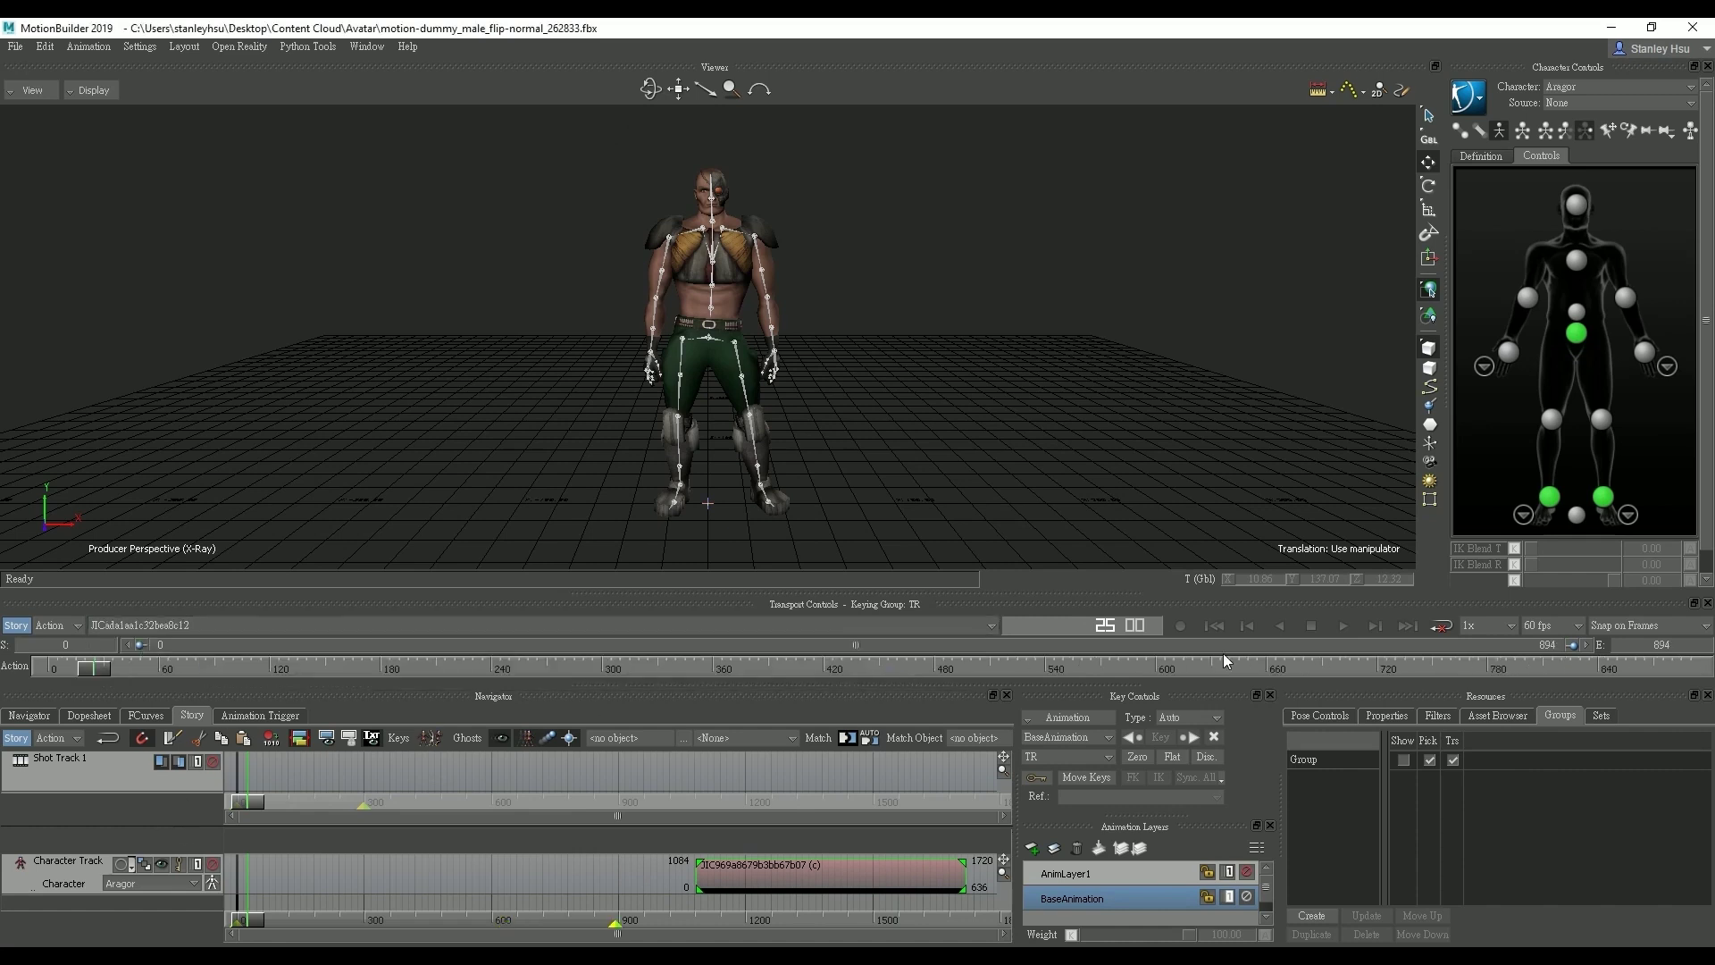
right_click(57, 870)
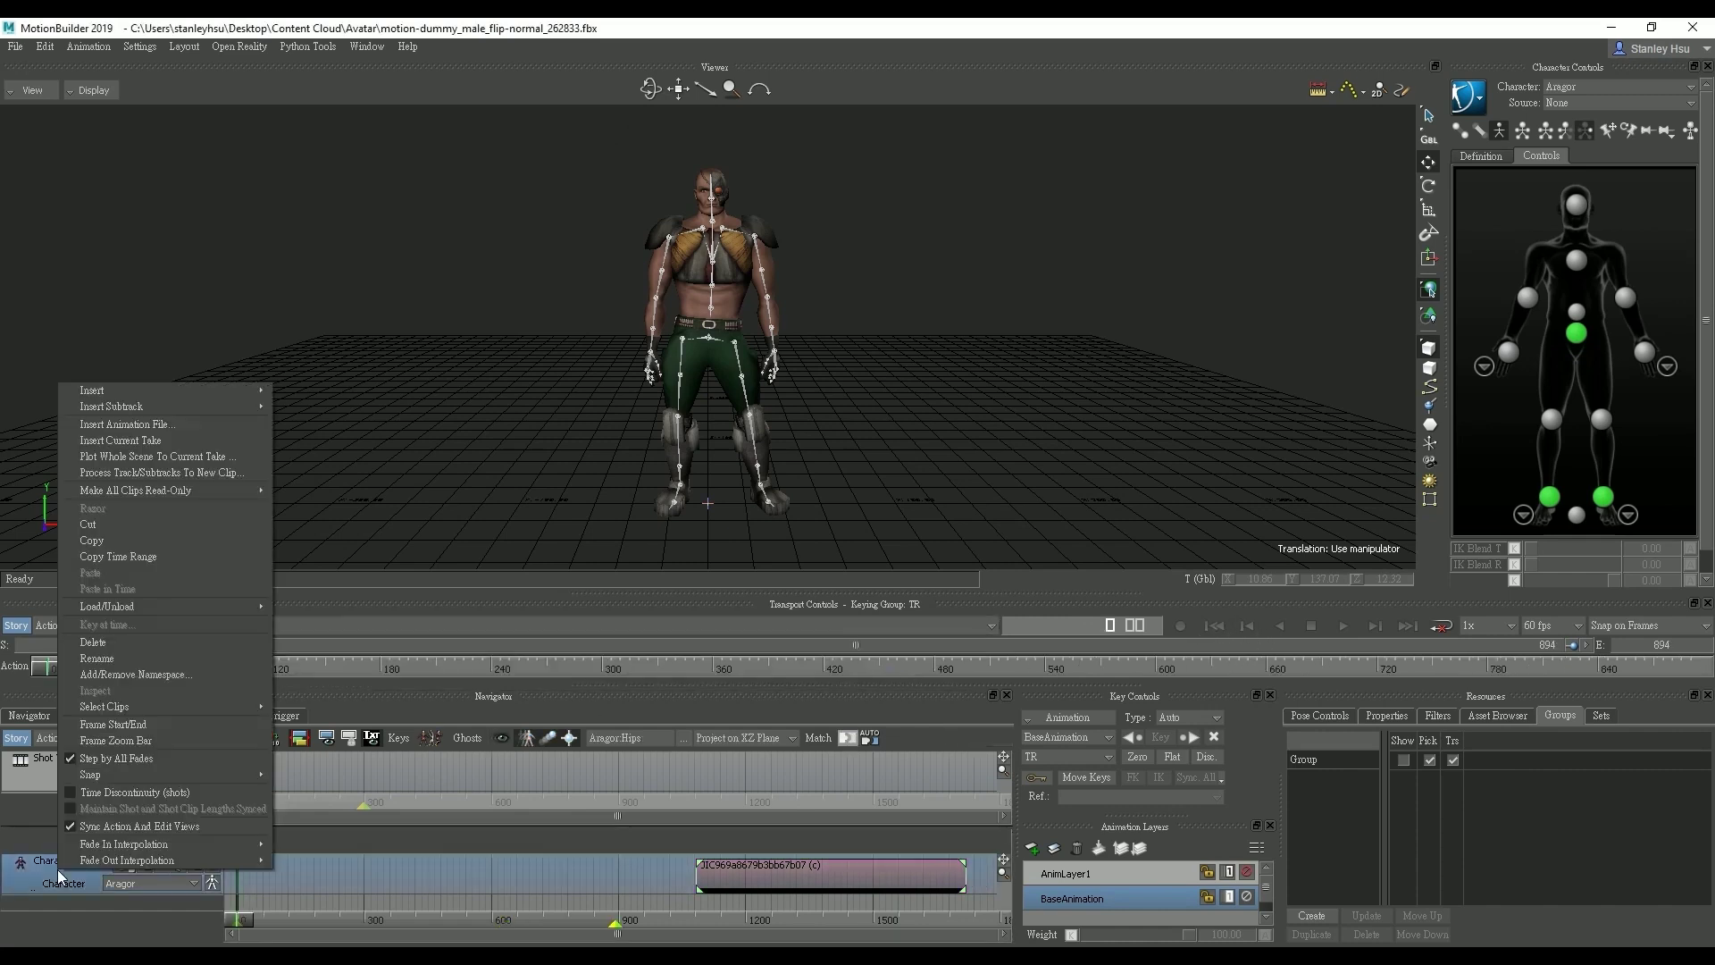
click(164, 443)
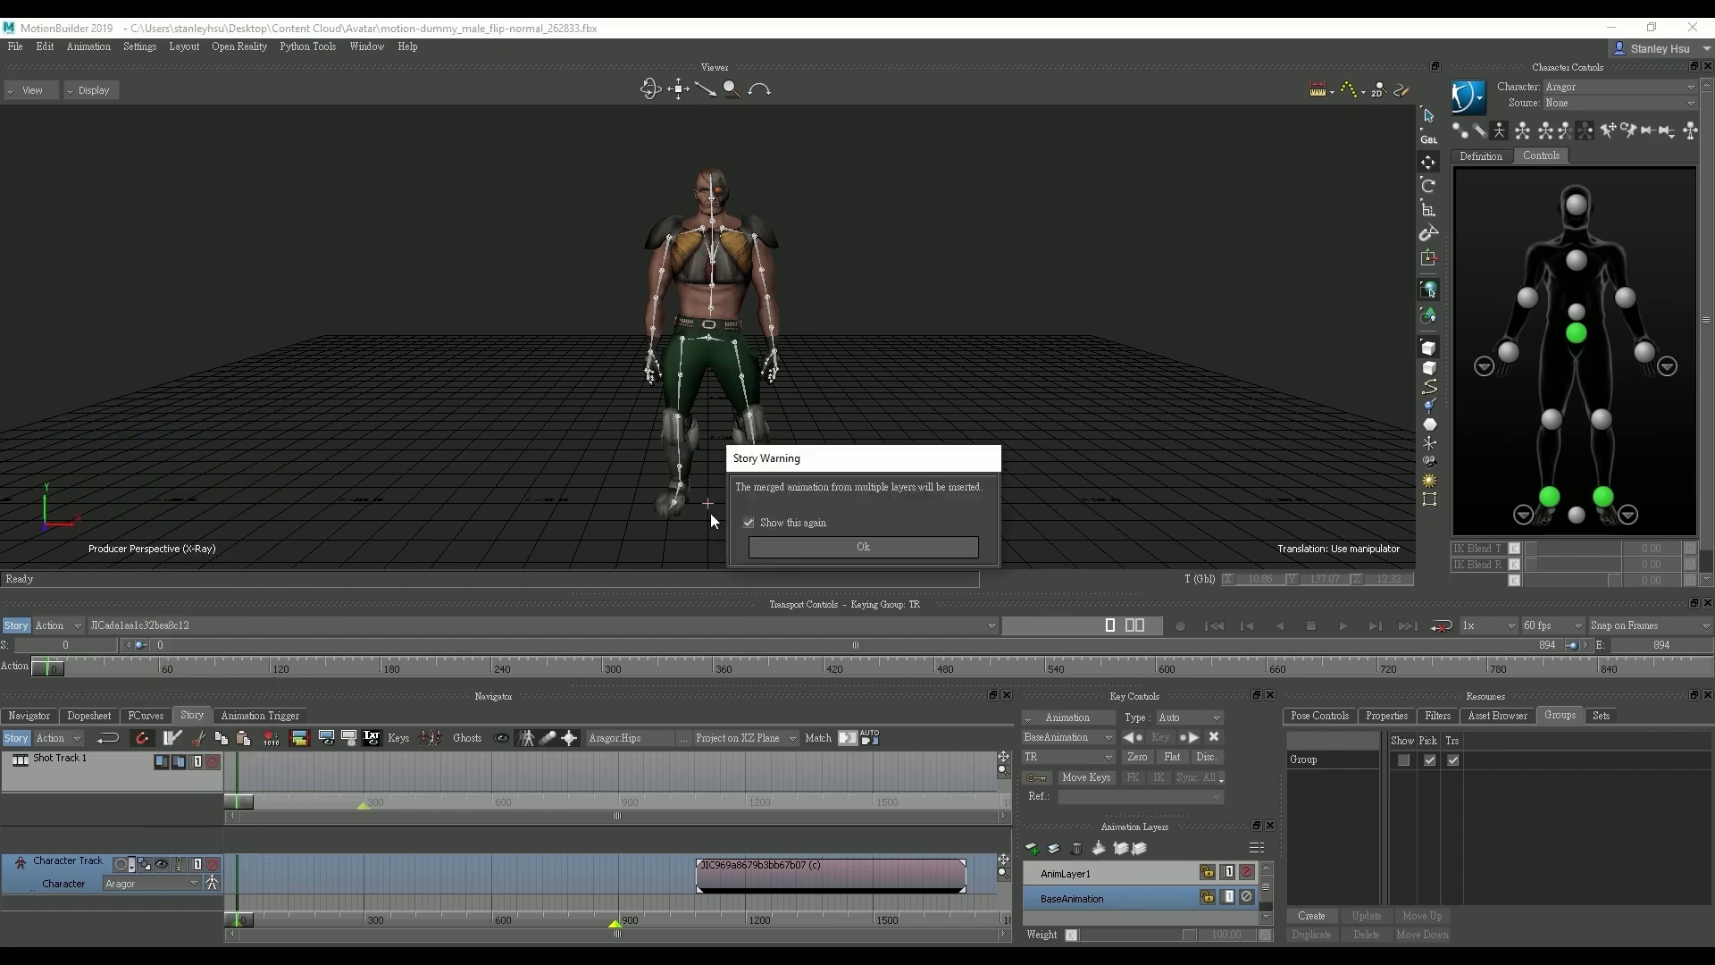
click(893, 544)
drag(248, 922, 952, 929)
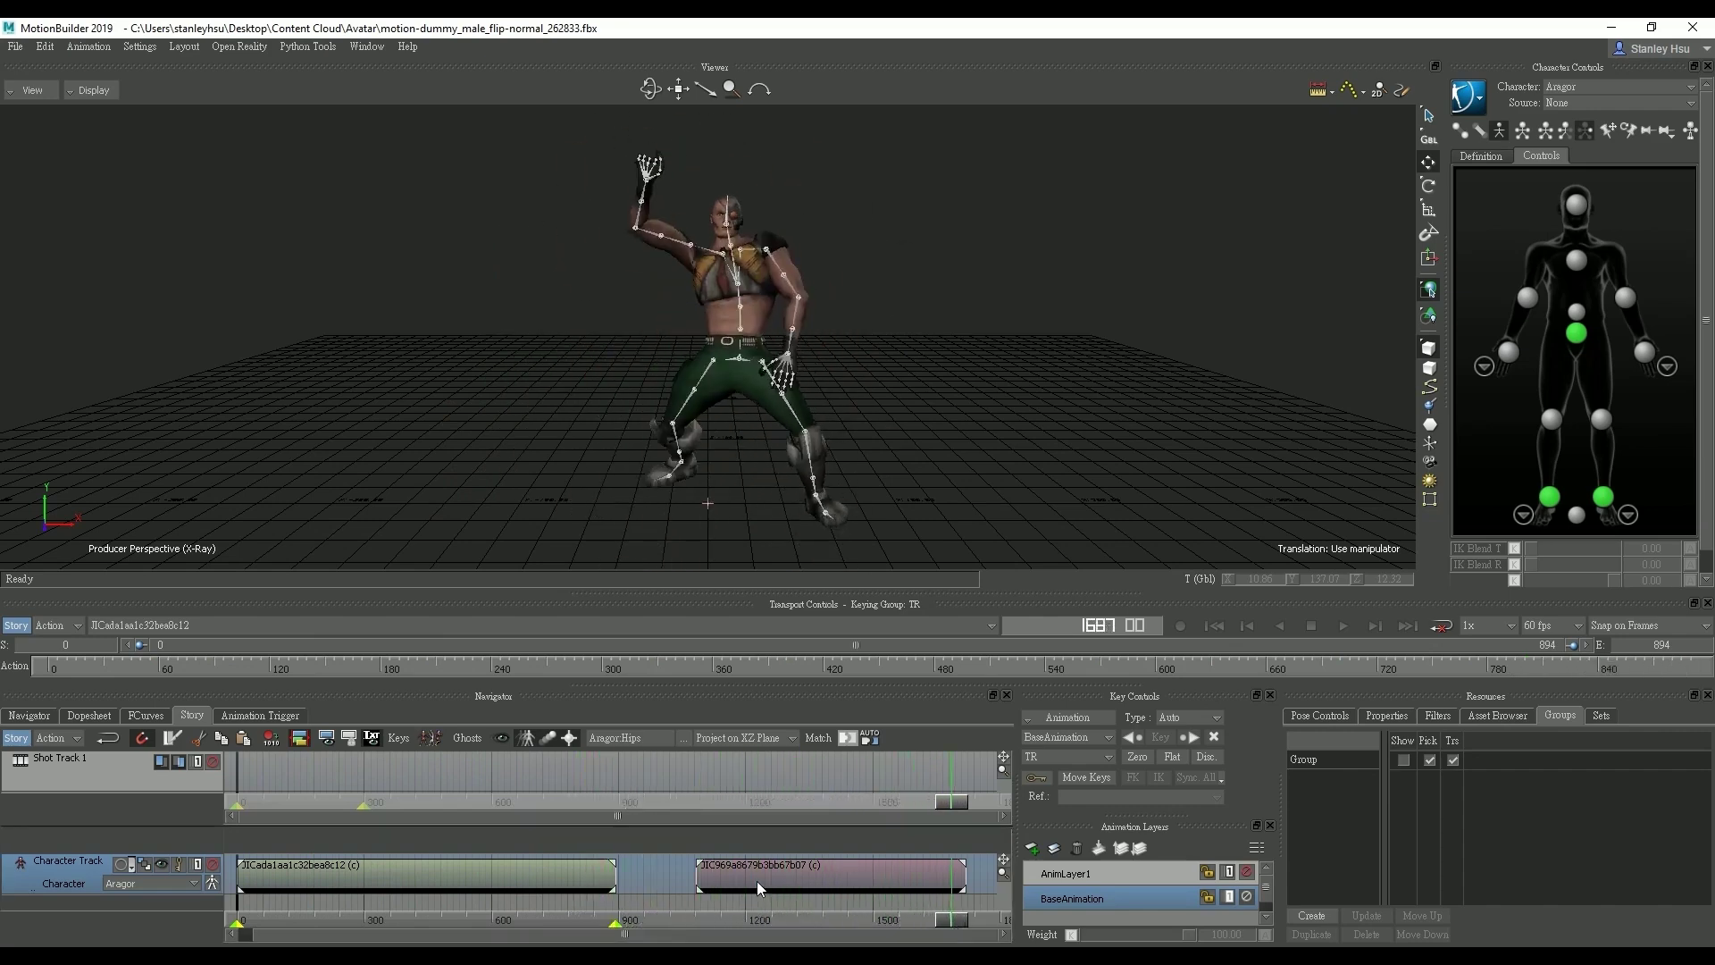
drag(757, 881, 647, 887)
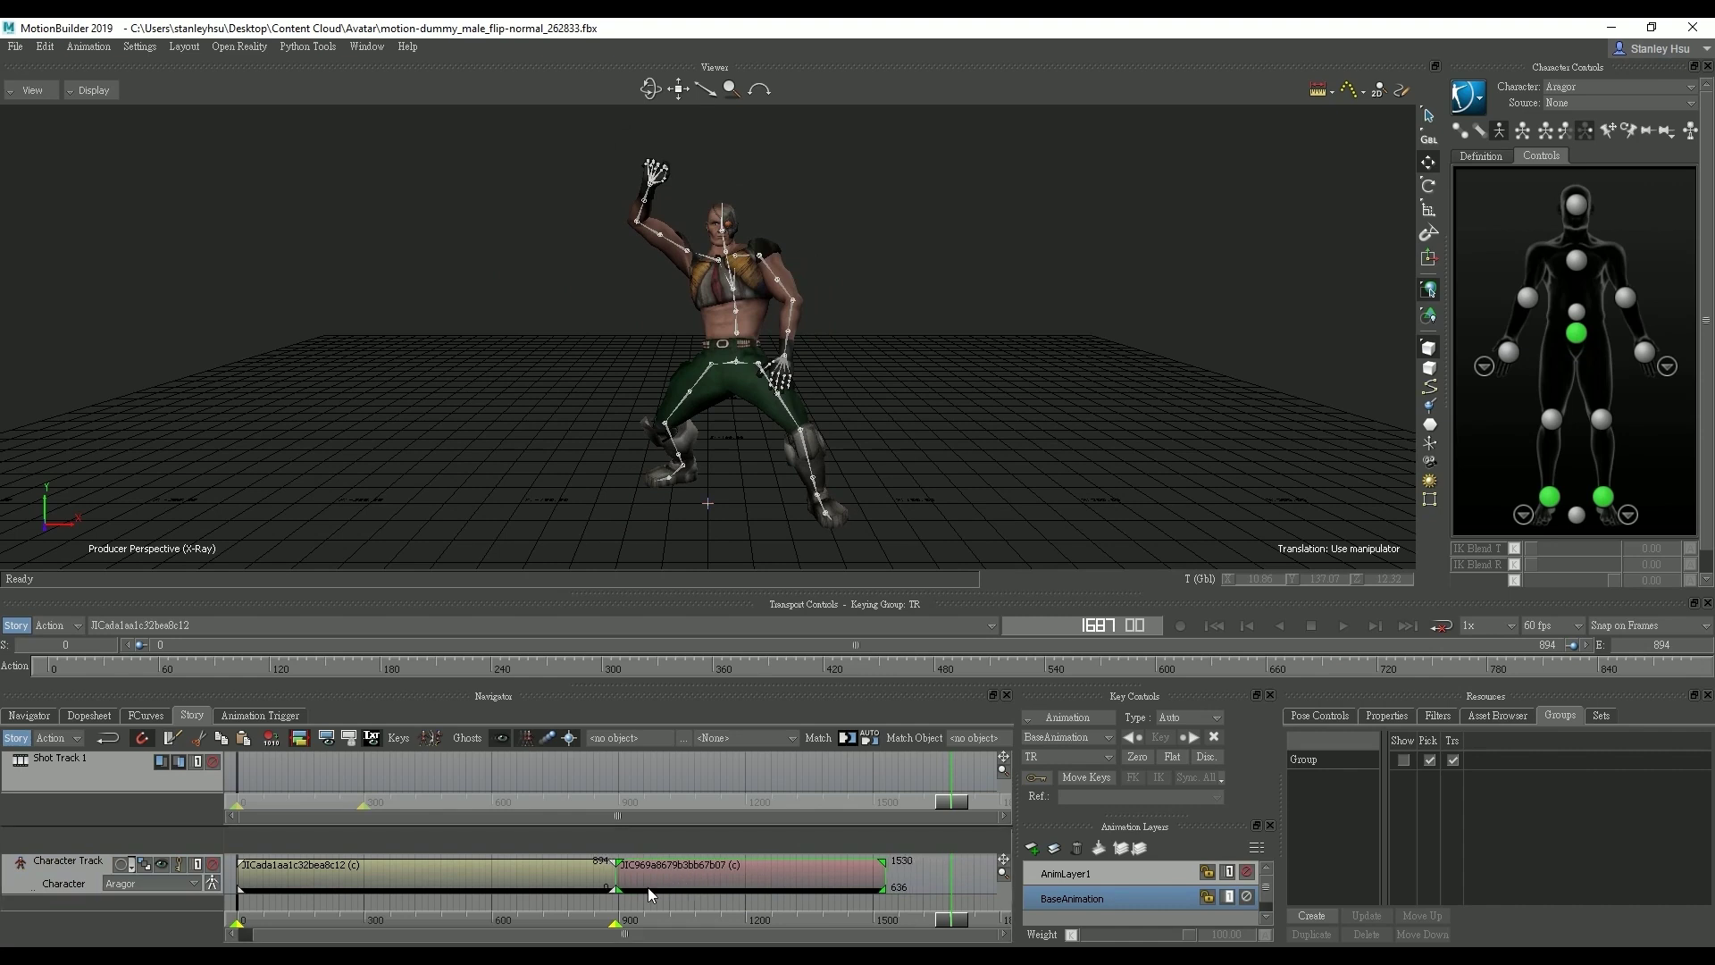
Match the JIC969a8679b3bb67b07 clip to the first clip on Aragor:RightFoot at their junction.
click(616, 920)
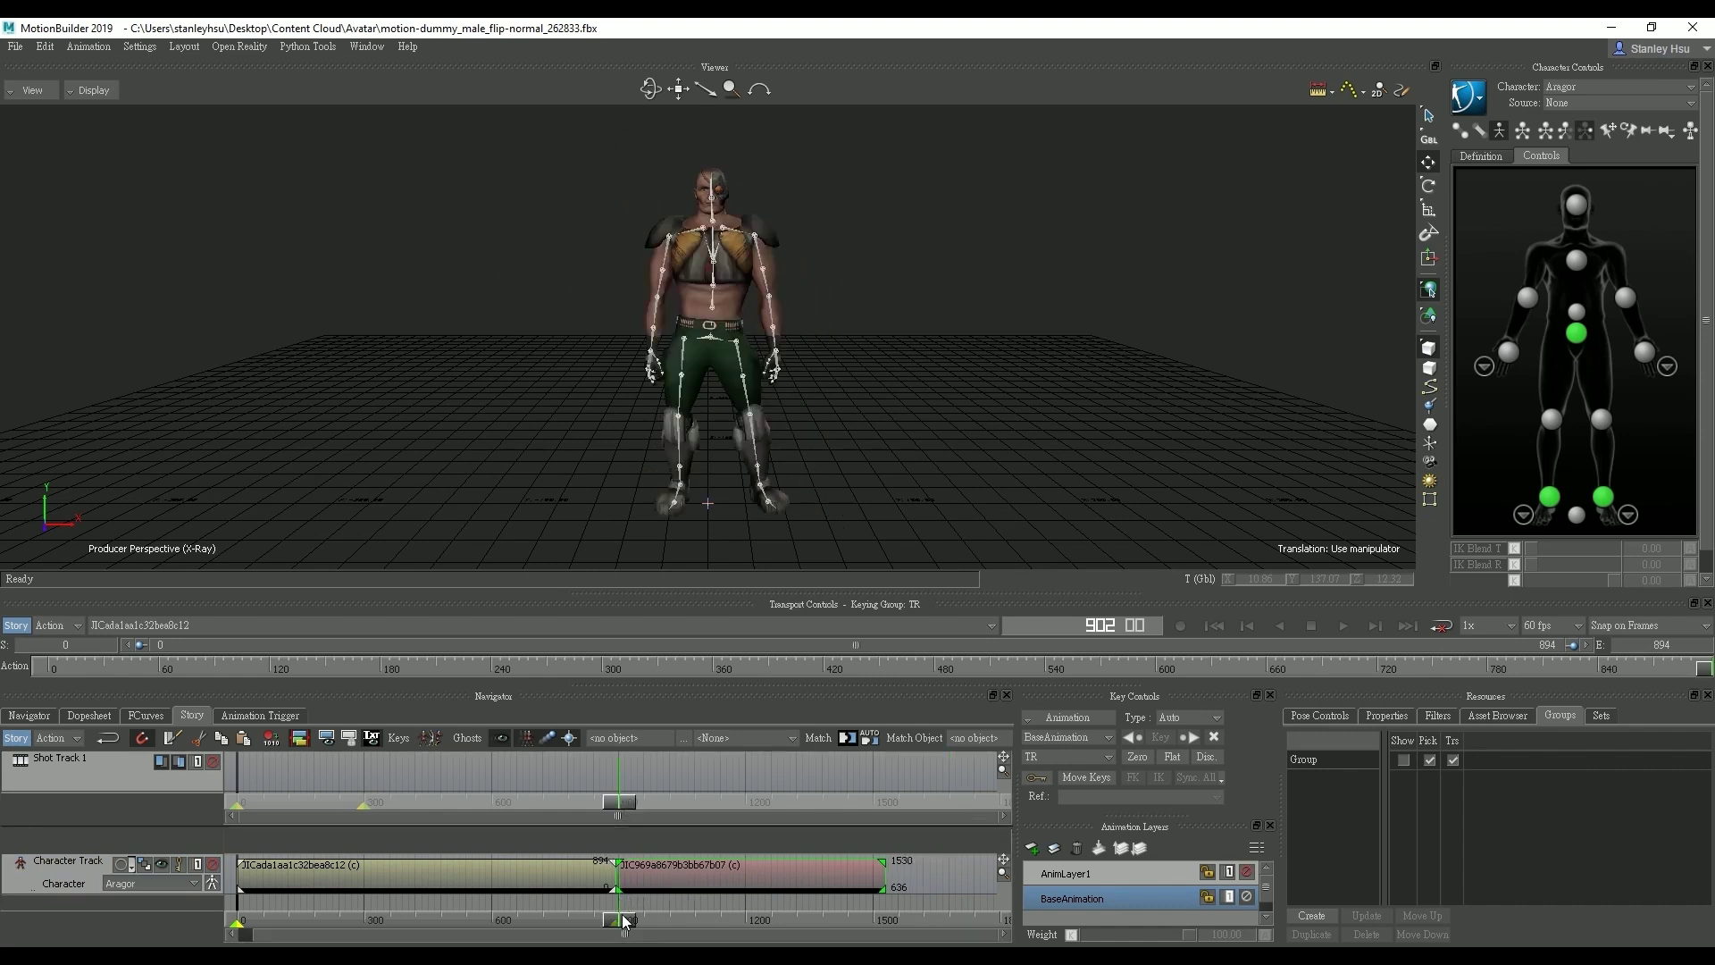
drag(617, 920, 617, 920)
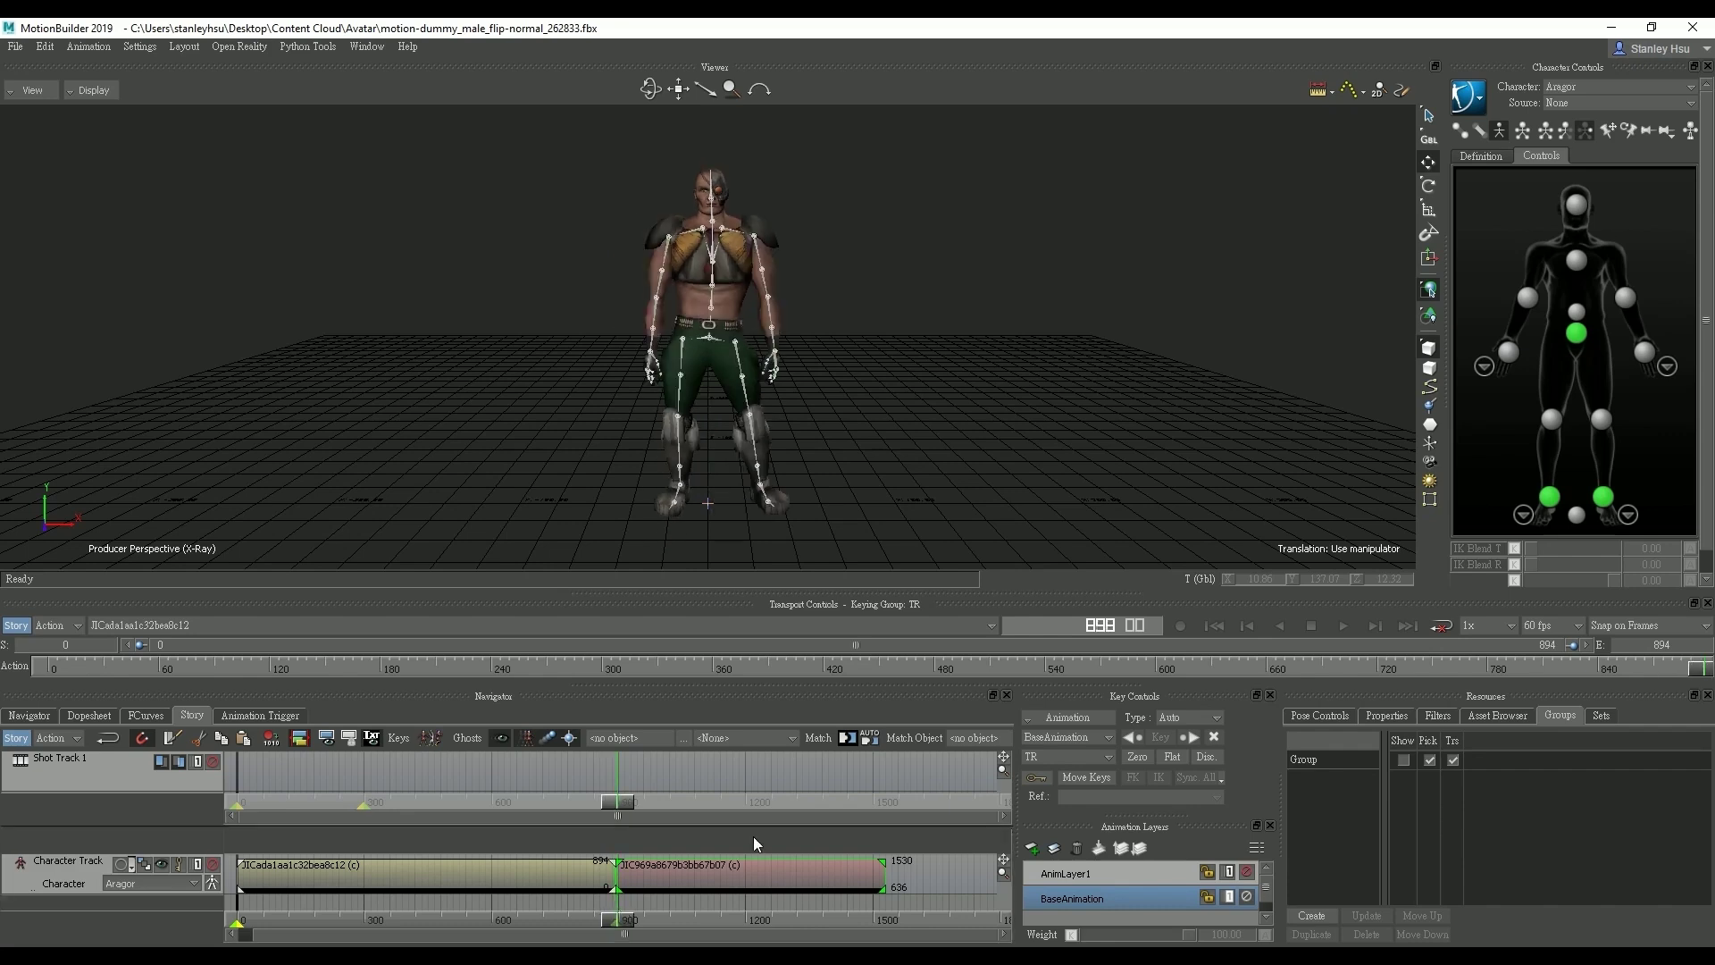
click(843, 742)
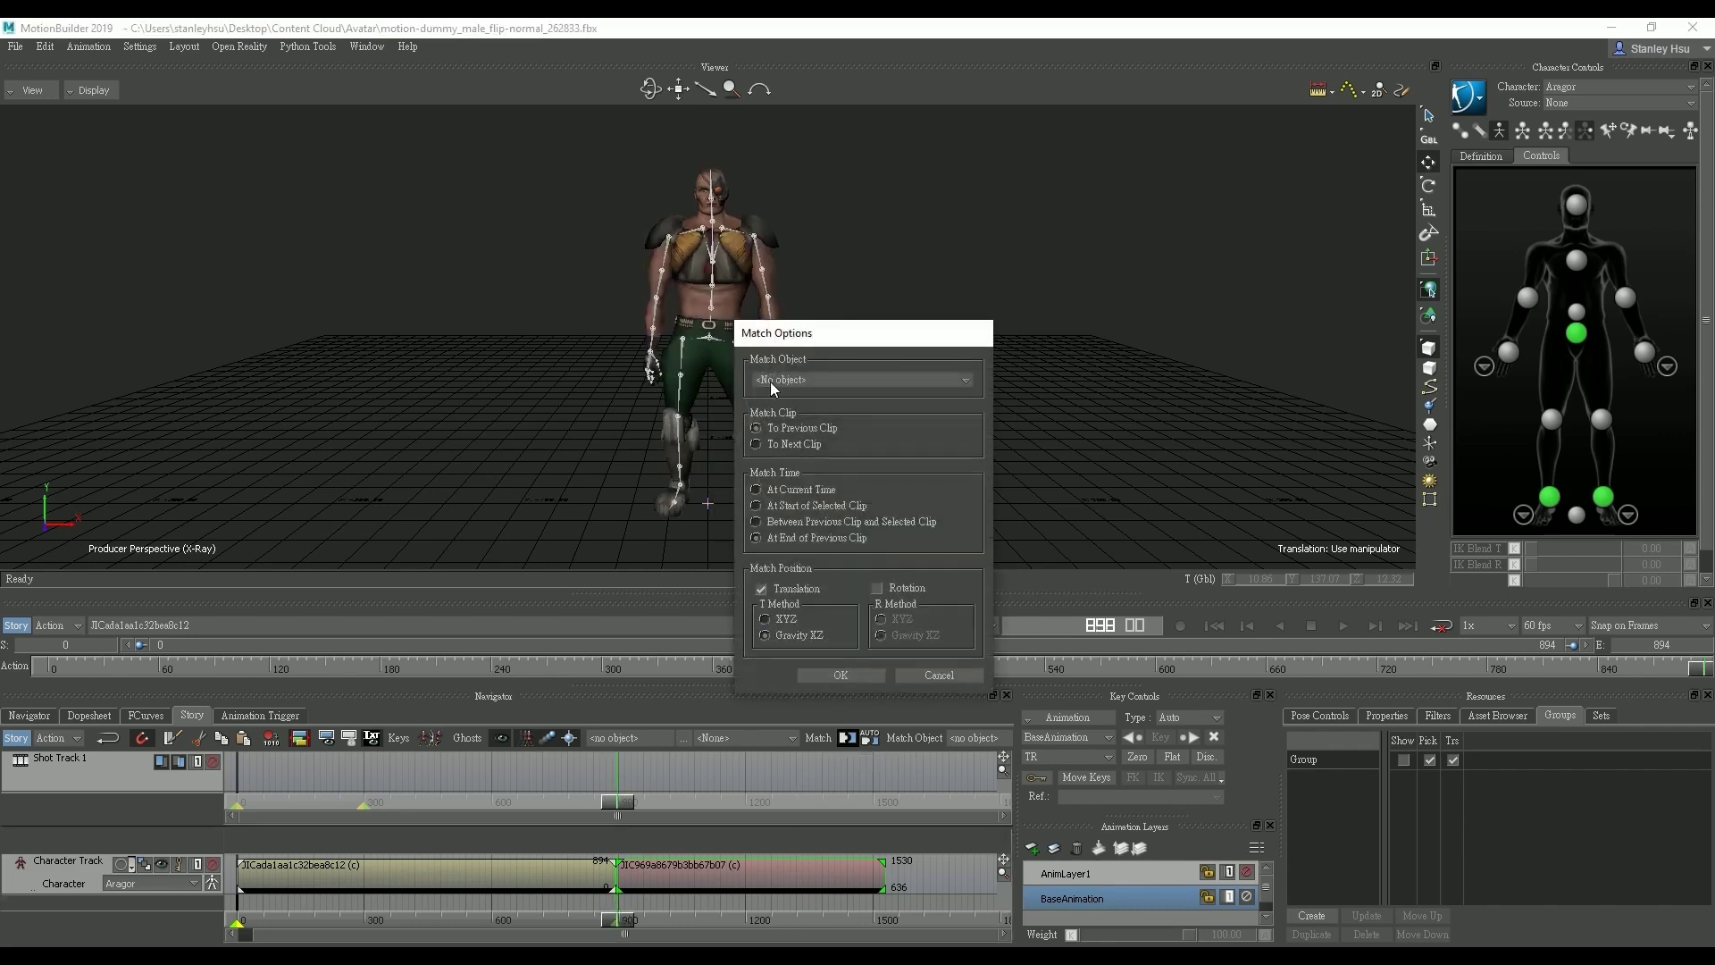
click(774, 386)
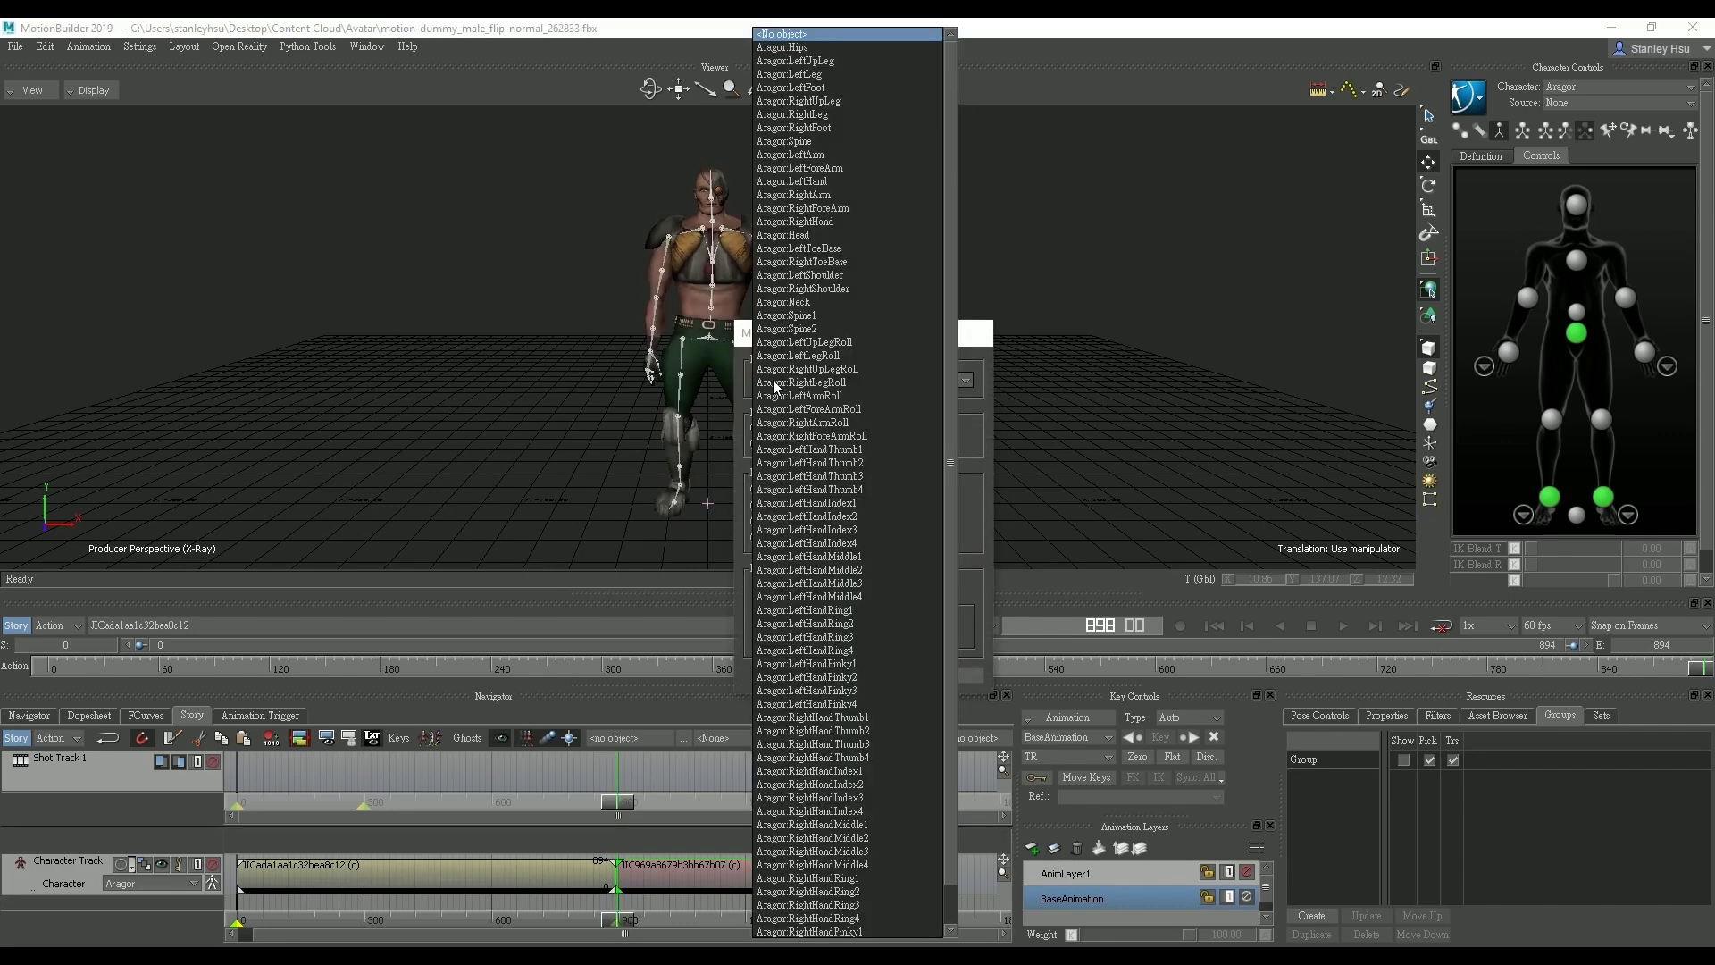
click(826, 130)
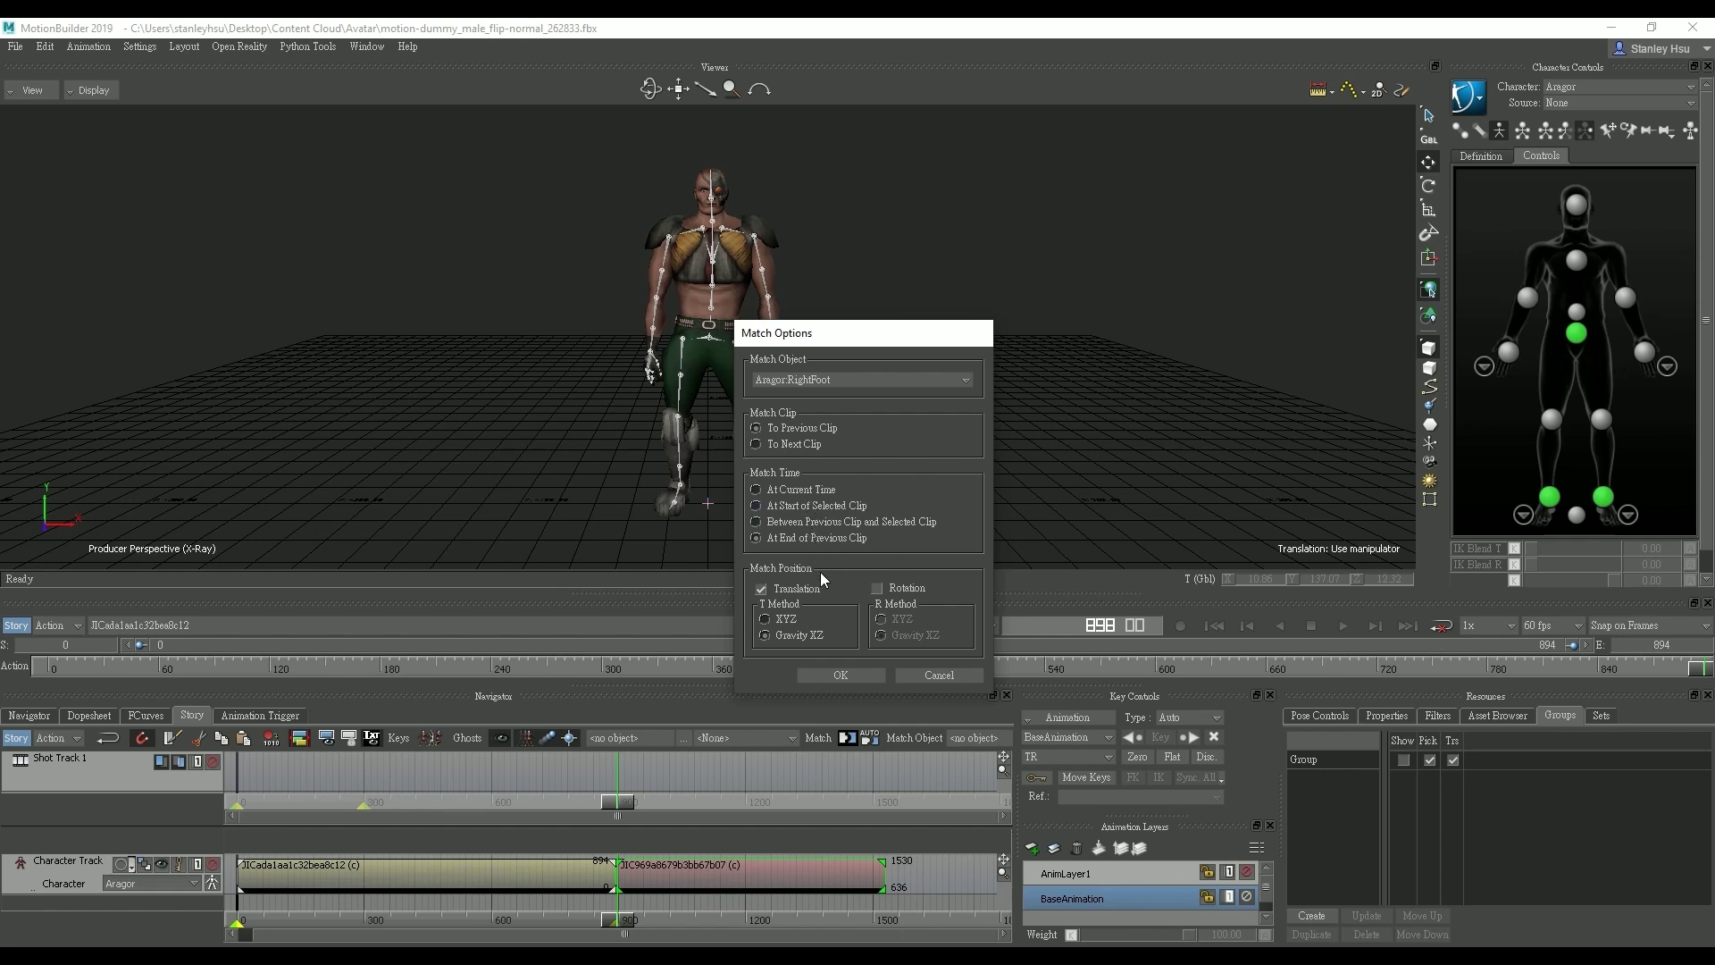
click(841, 675)
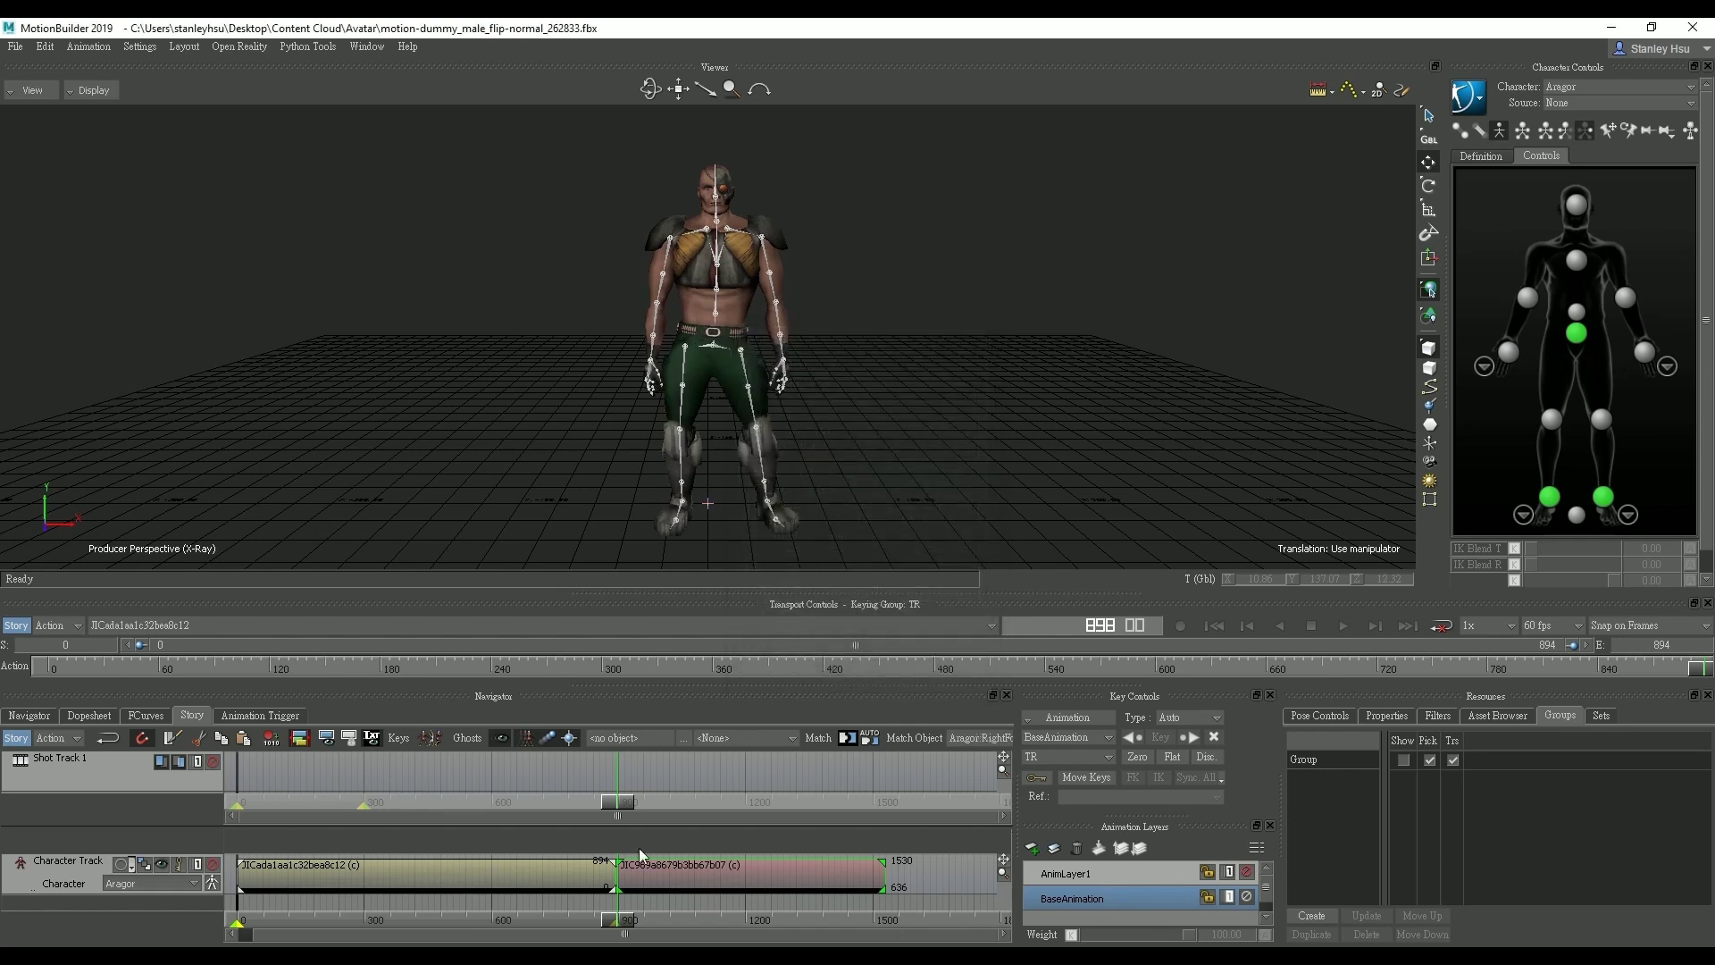
Scrub across the clip junction and play Aragor's two-clip dance through to frame 1509.
mouse_move(613, 924)
mouse_down()
mouse_move(636, 878)
mouse_move(604, 922)
mouse_move(652, 923)
mouse_move(262, 907)
mouse_up()
click(1215, 625)
click(1342, 625)
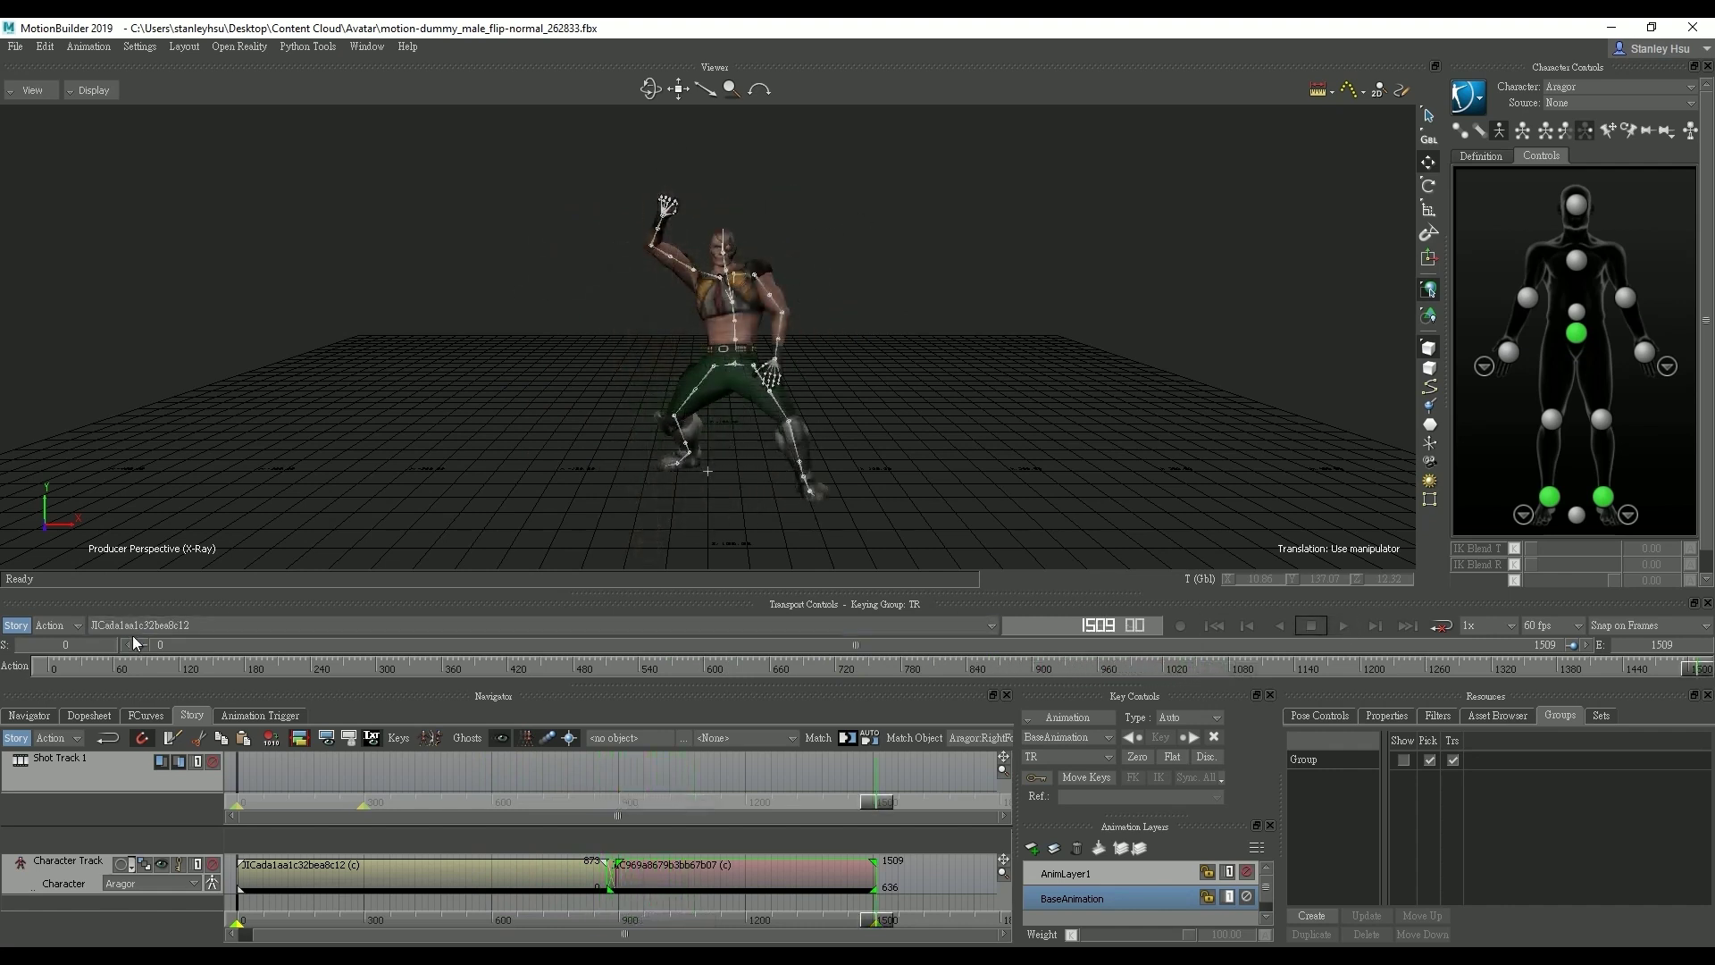
Create Take 002 as a copy of the current take's data.
click(142, 629)
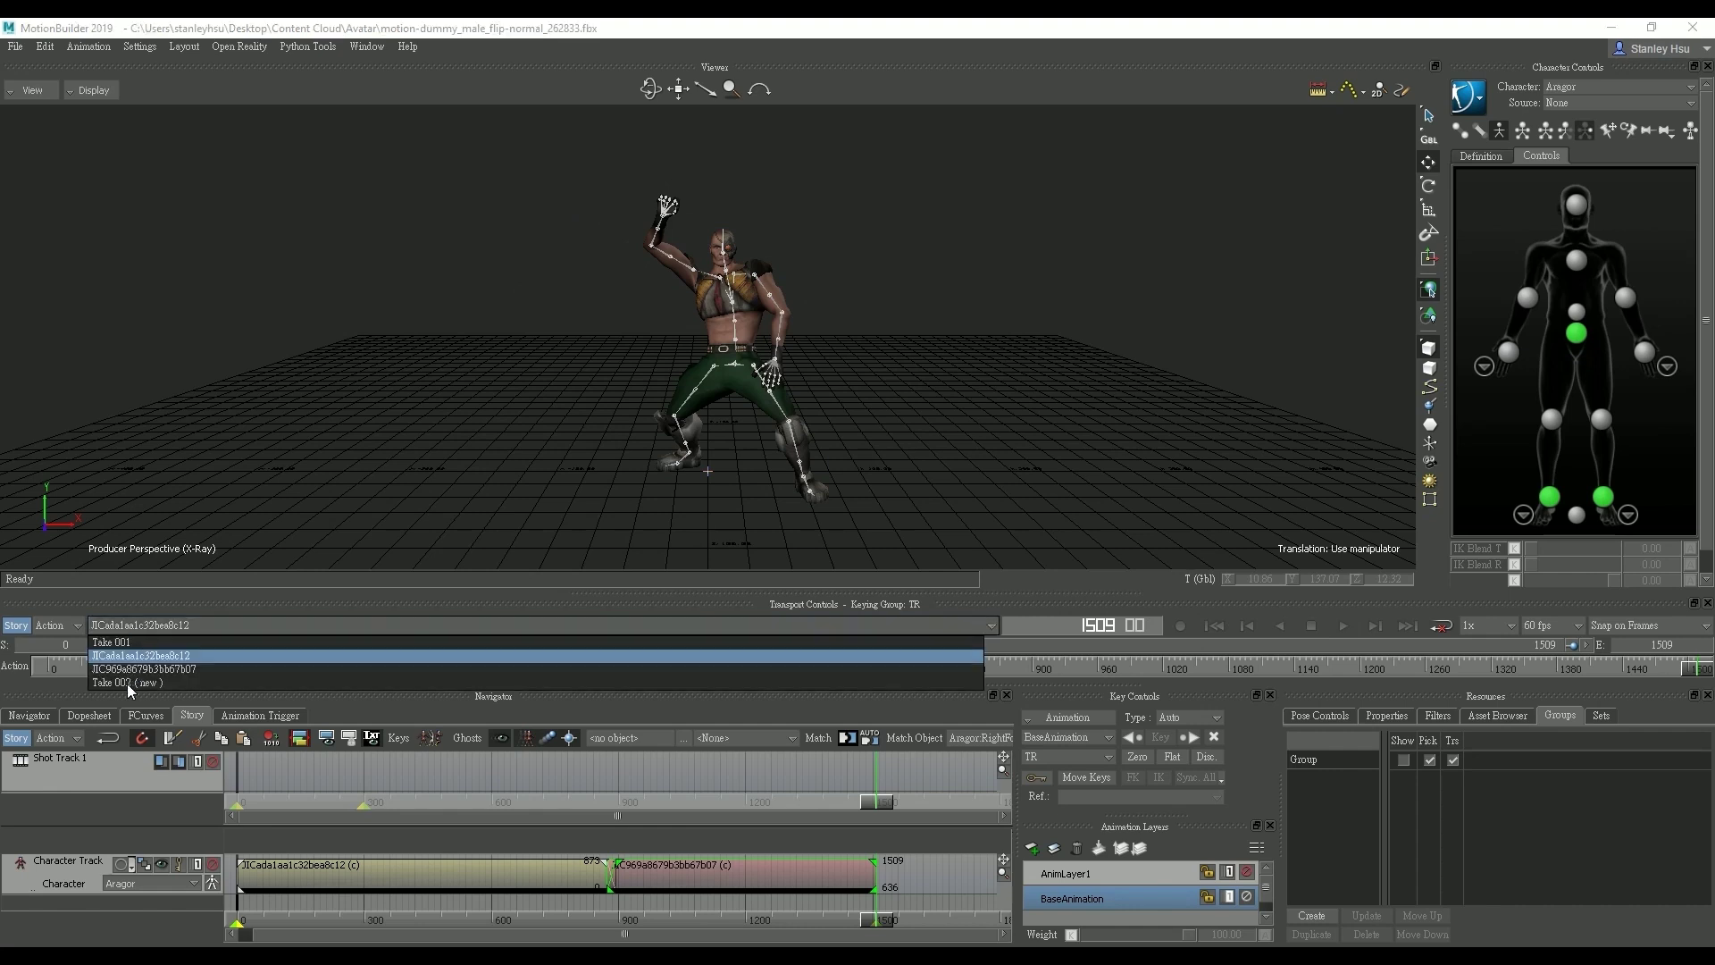
click(126, 683)
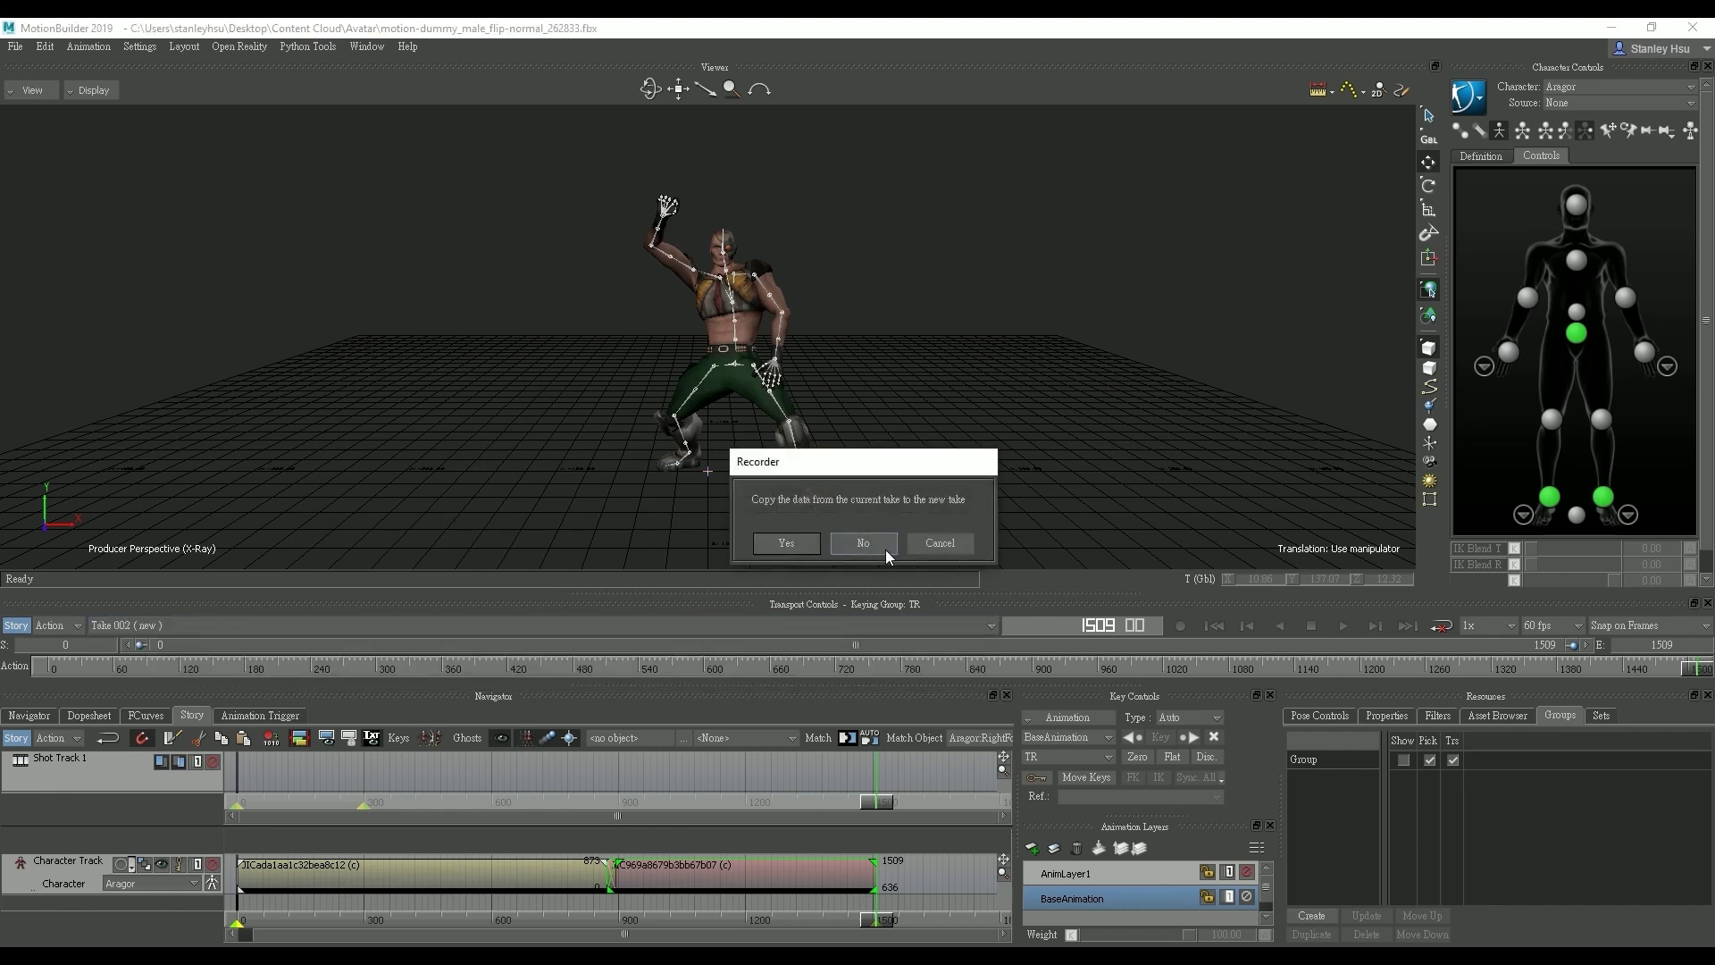
click(786, 543)
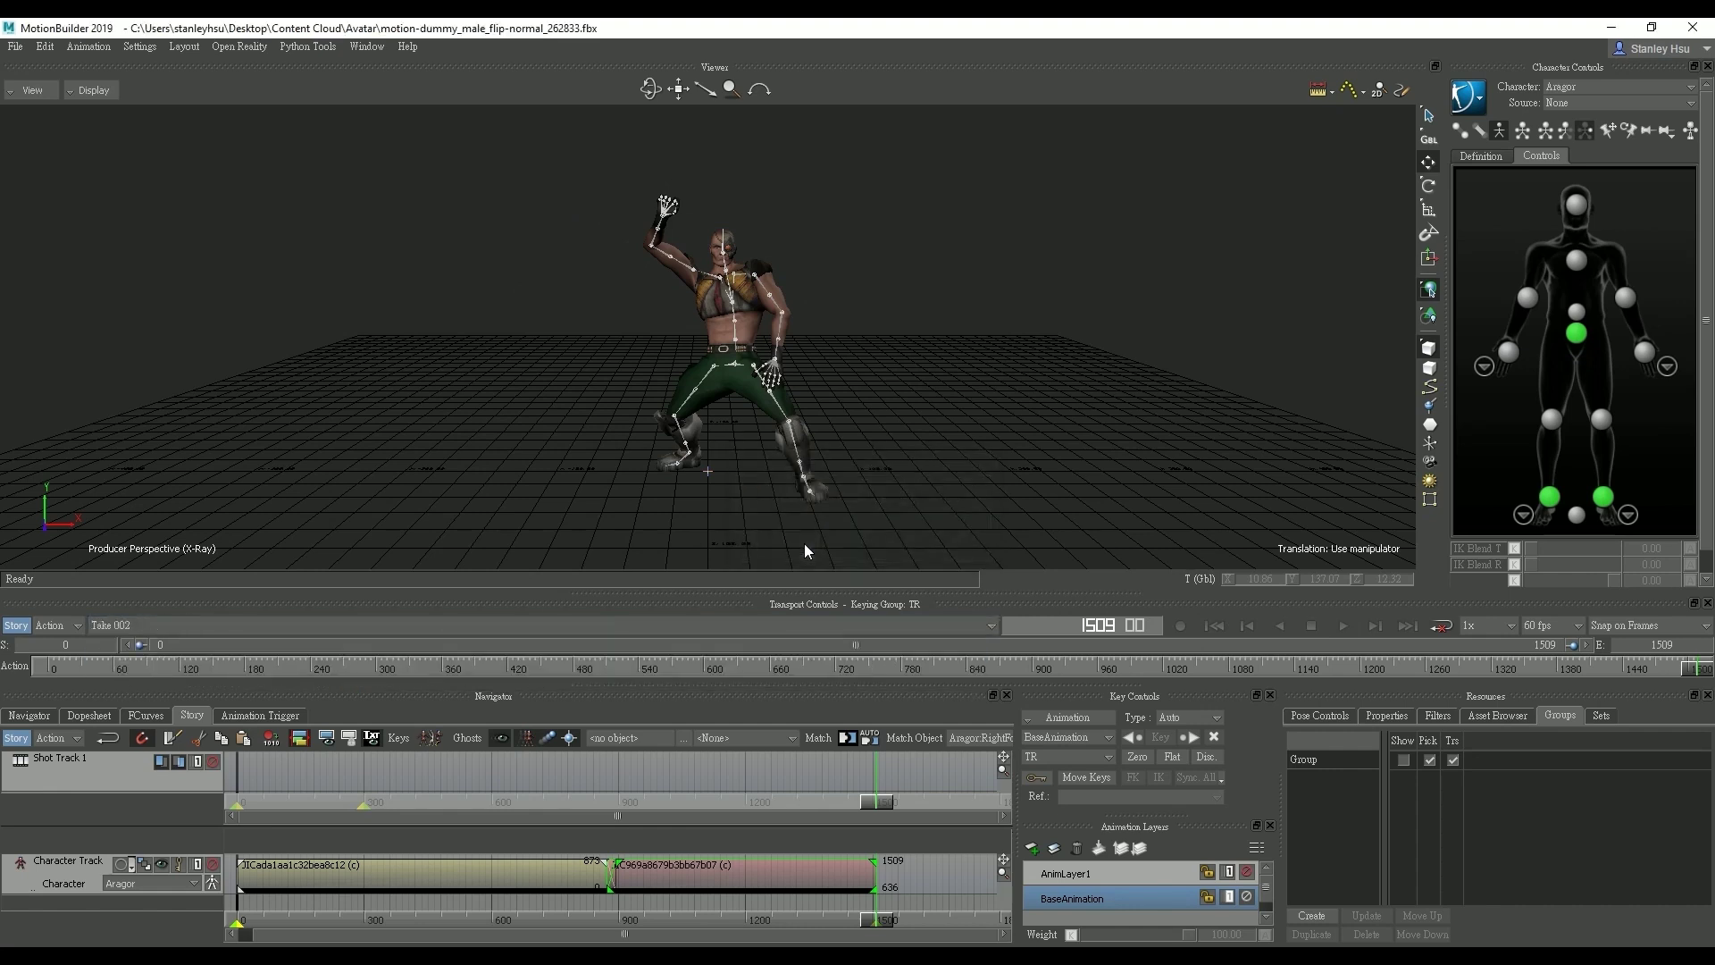
Bake (plot) the blended dance onto Aragor's skeleton.
click(1481, 100)
mouse_move(1484, 192)
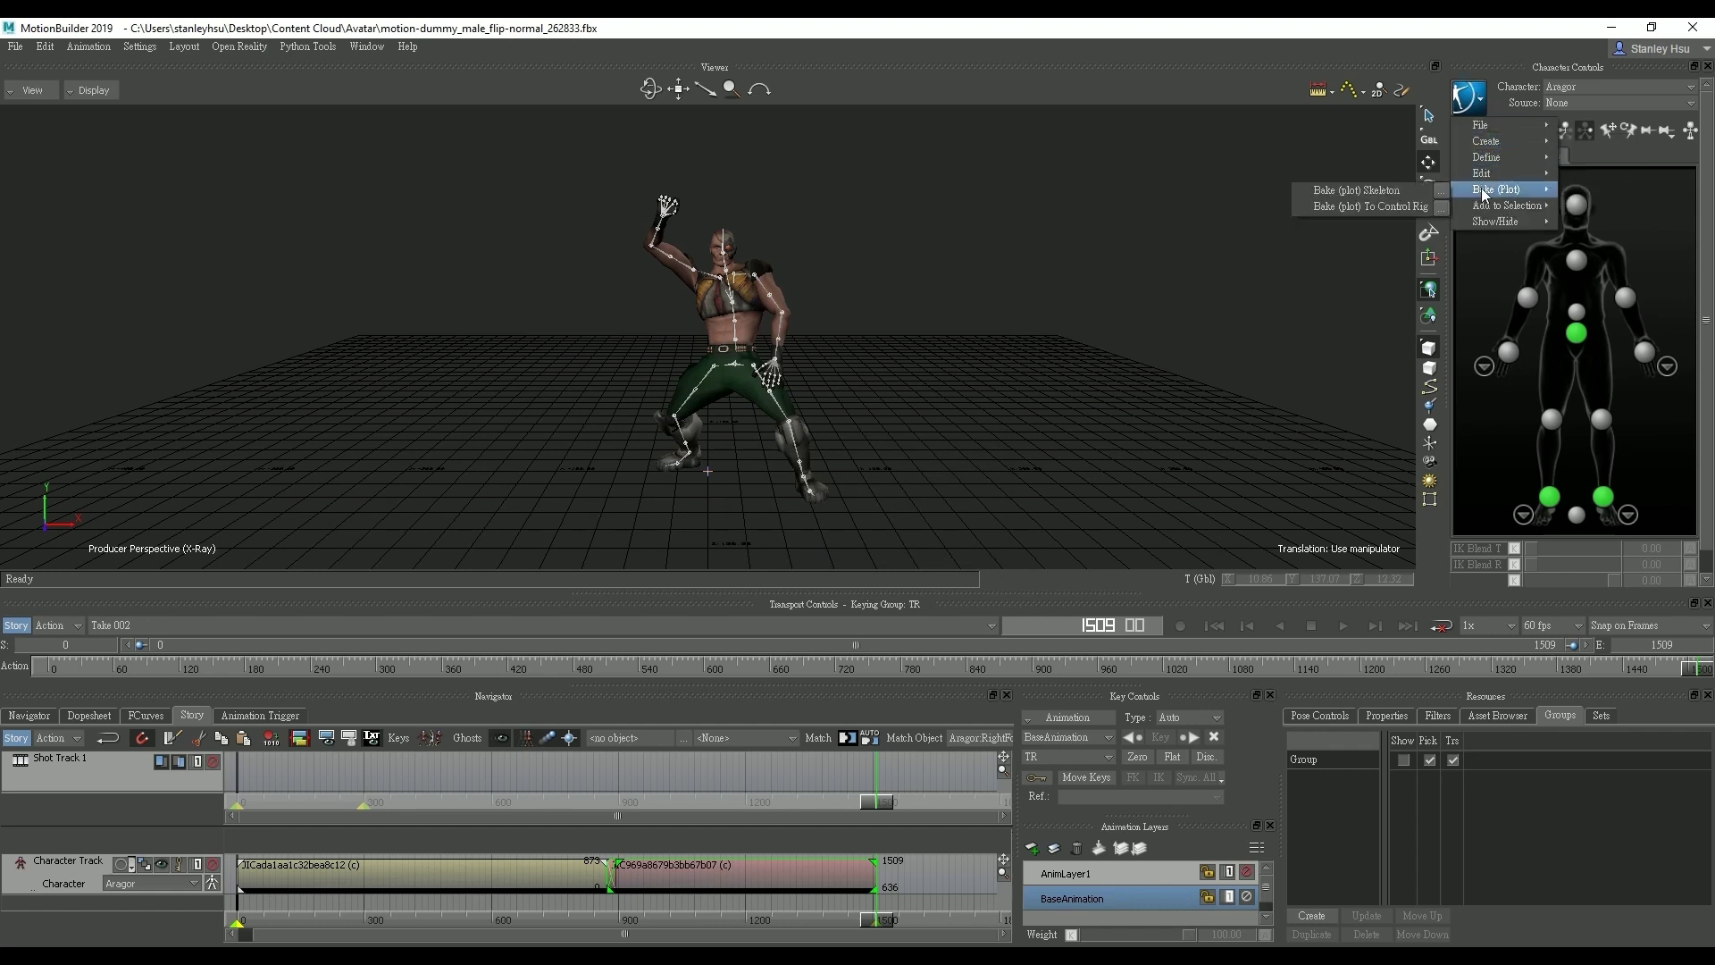
click(1402, 191)
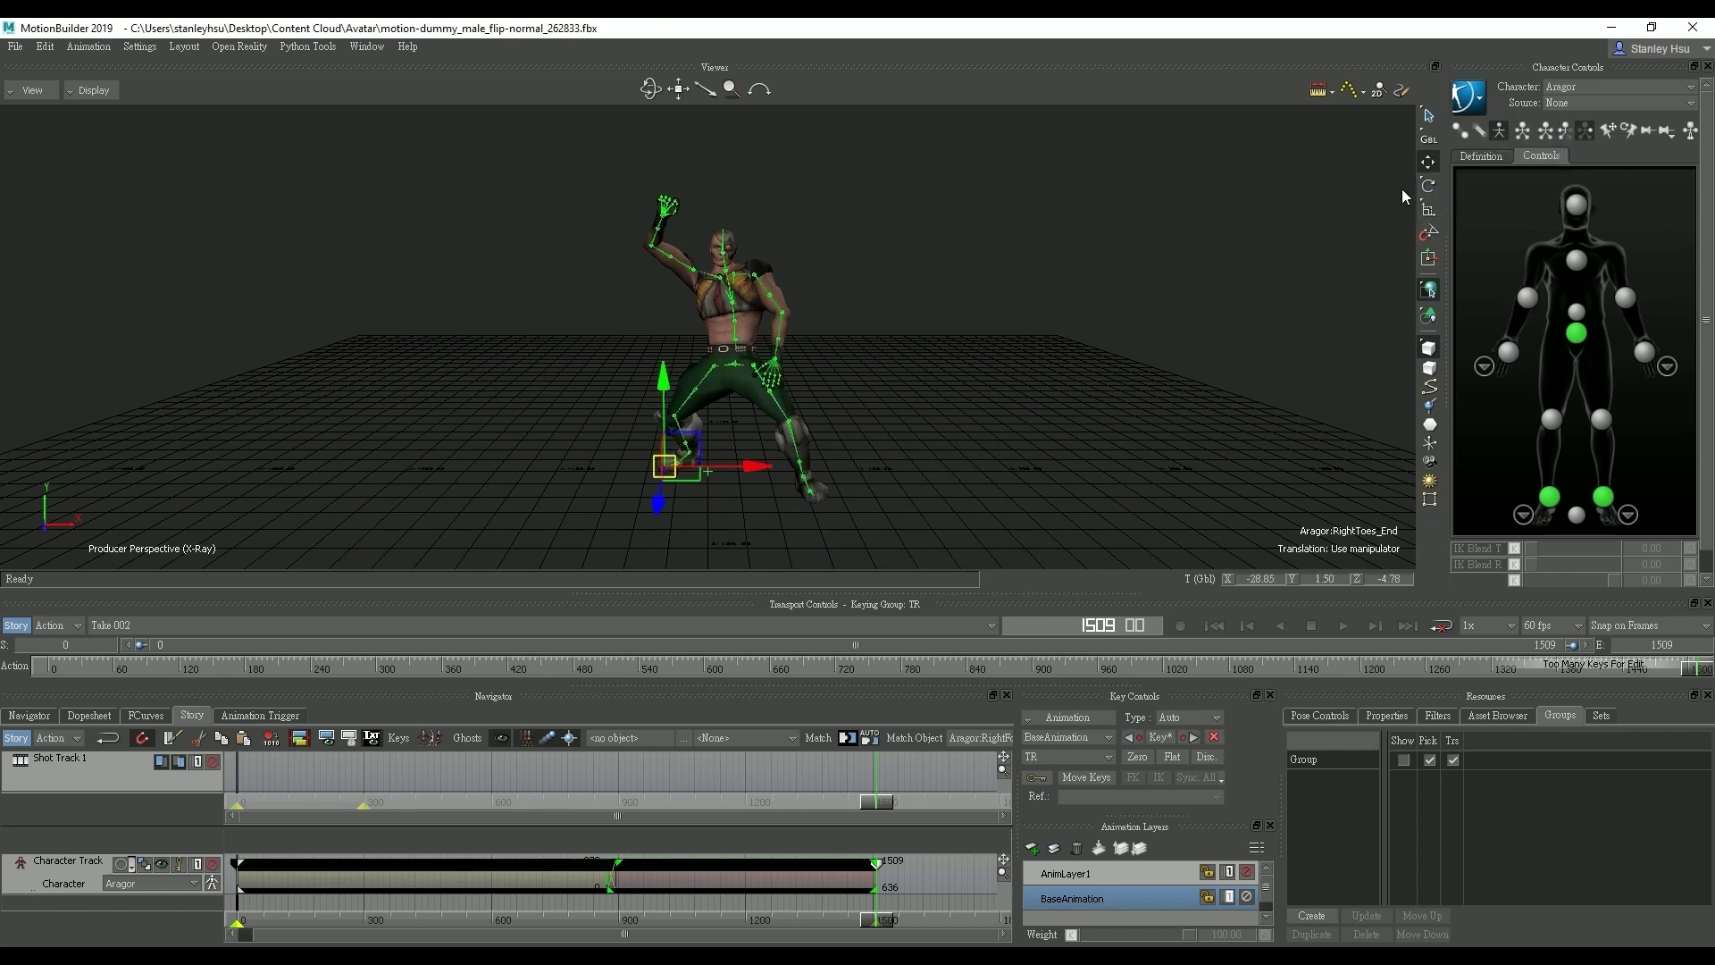
Turn Story mode off, show the Navigator, and play the baked animation from the start.
click(16, 625)
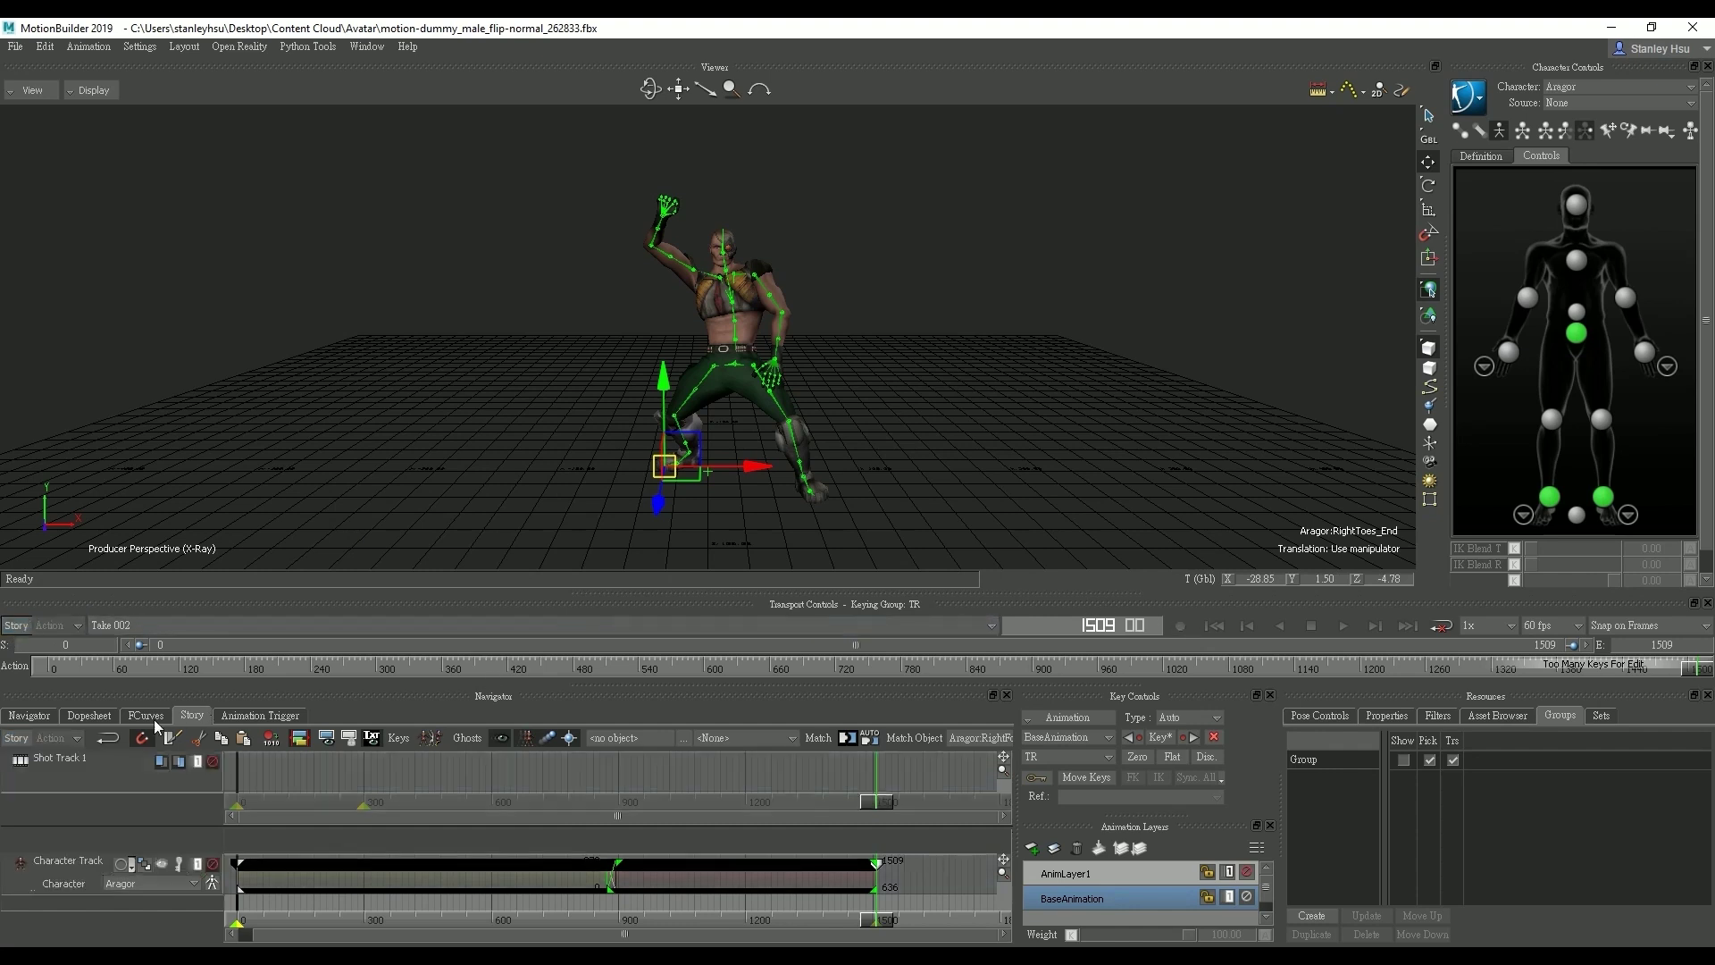
click(29, 716)
click(54, 670)
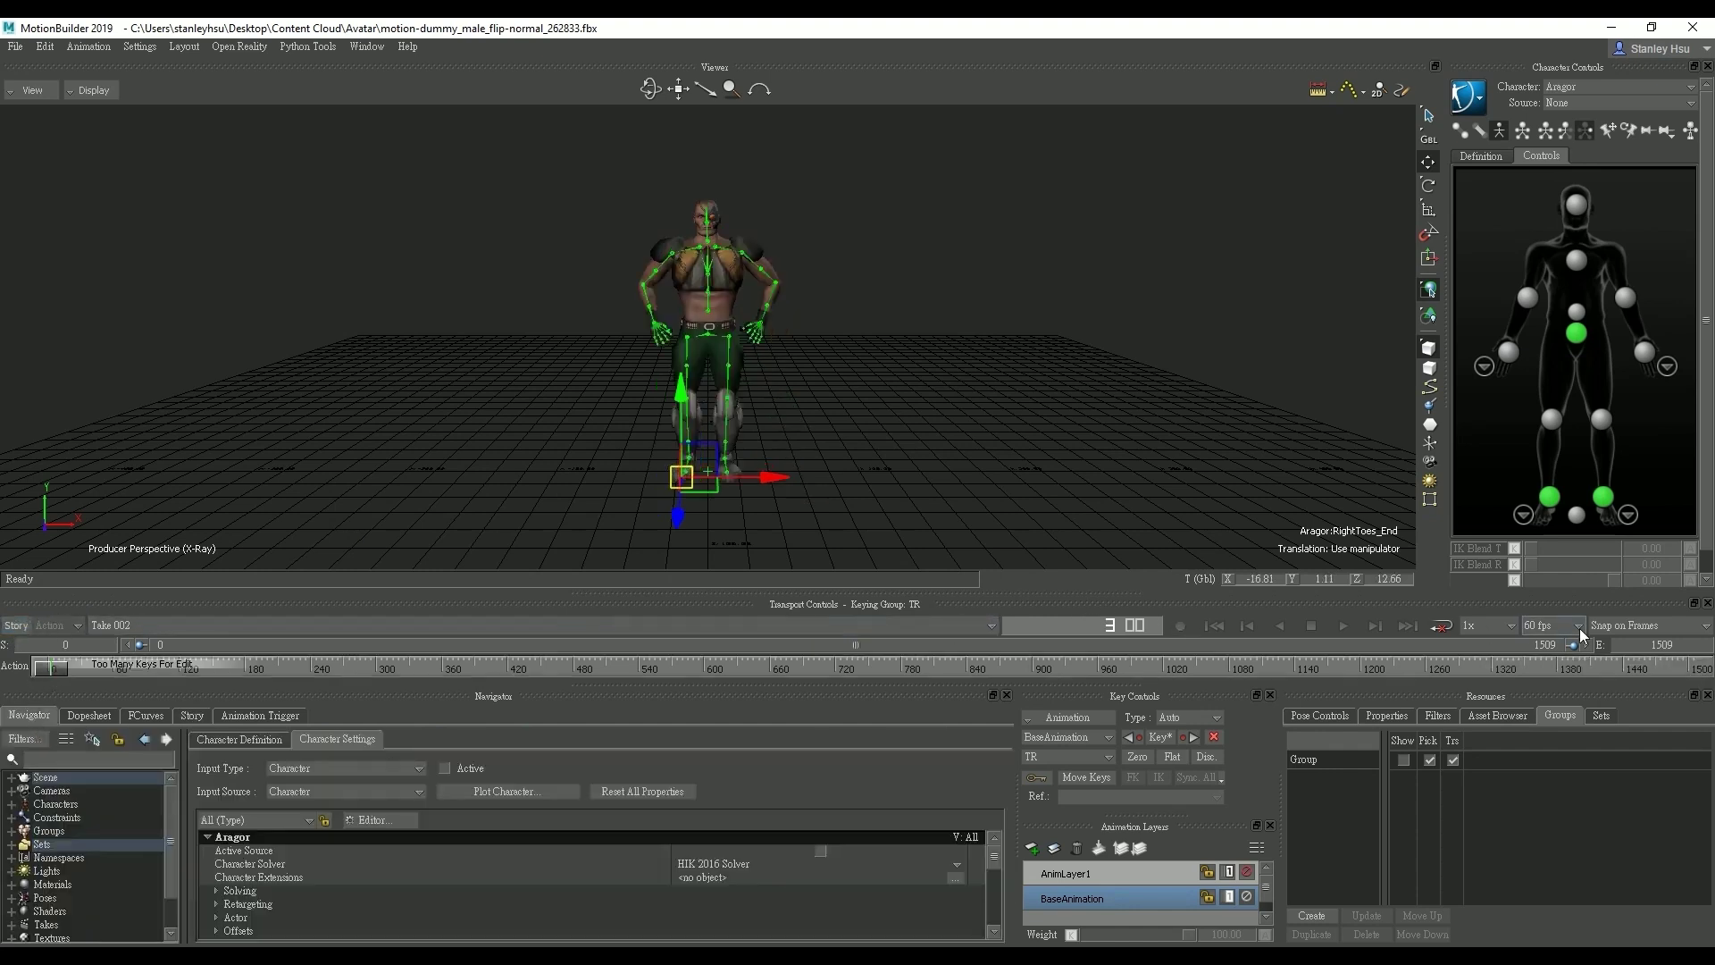
click(1342, 627)
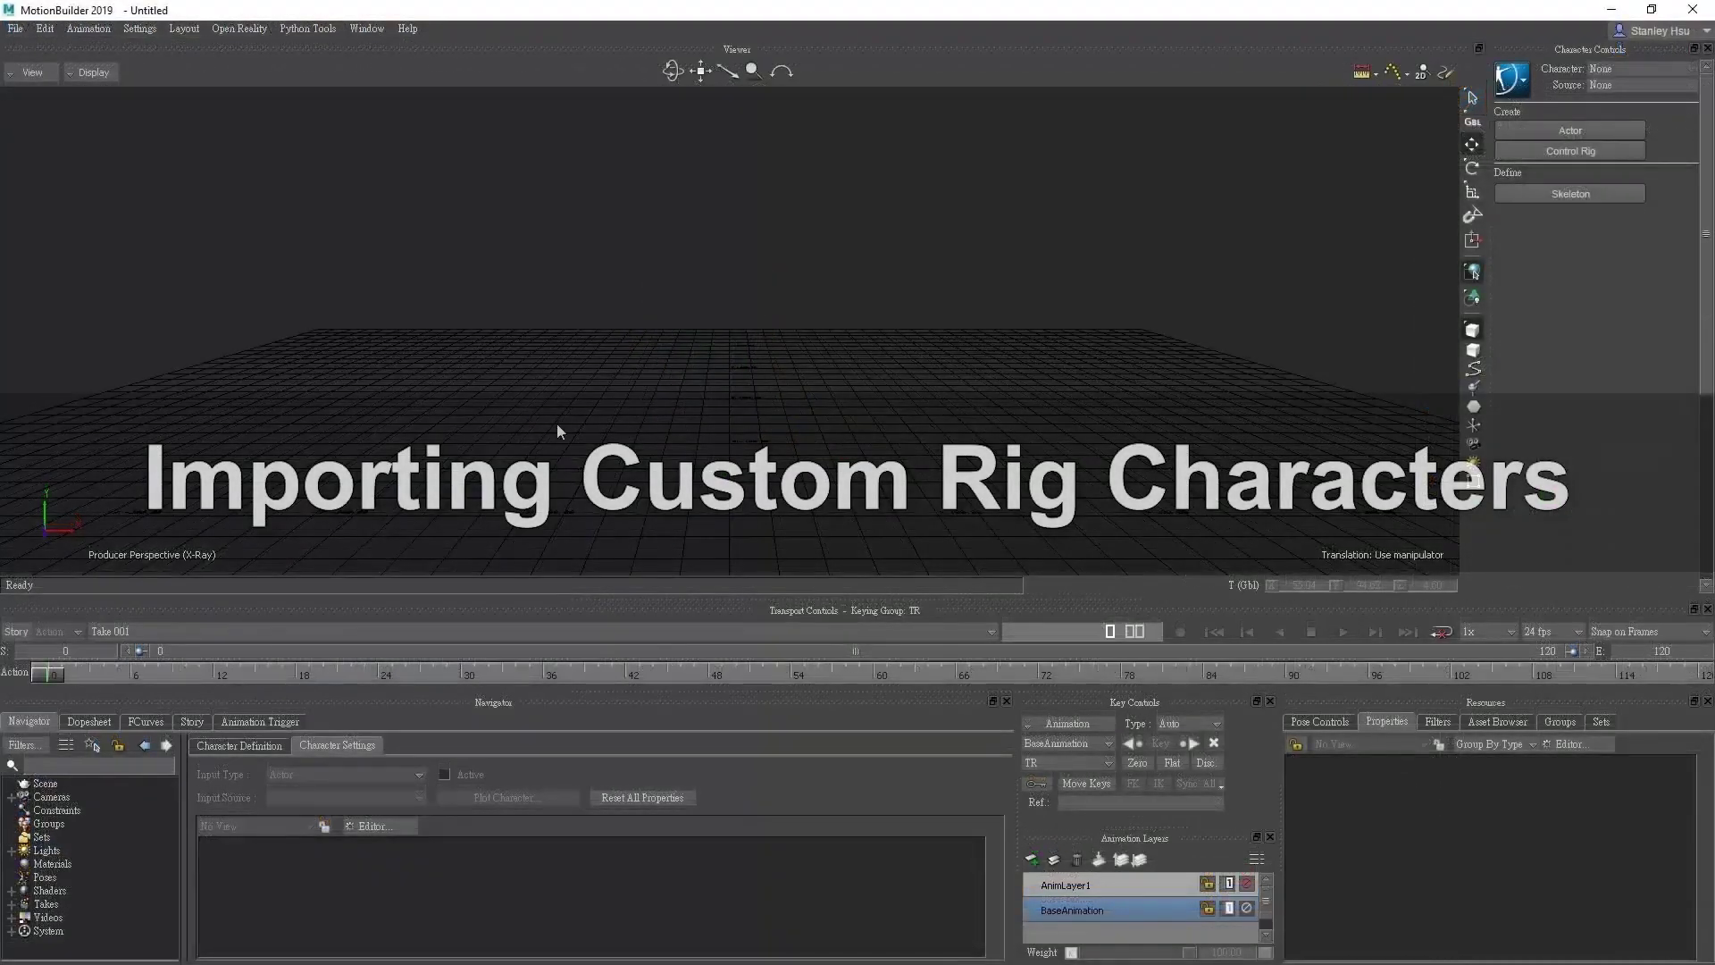
Open BlueMan.fbx from the file browser, accepting the legacy-file notice.
click(17, 29)
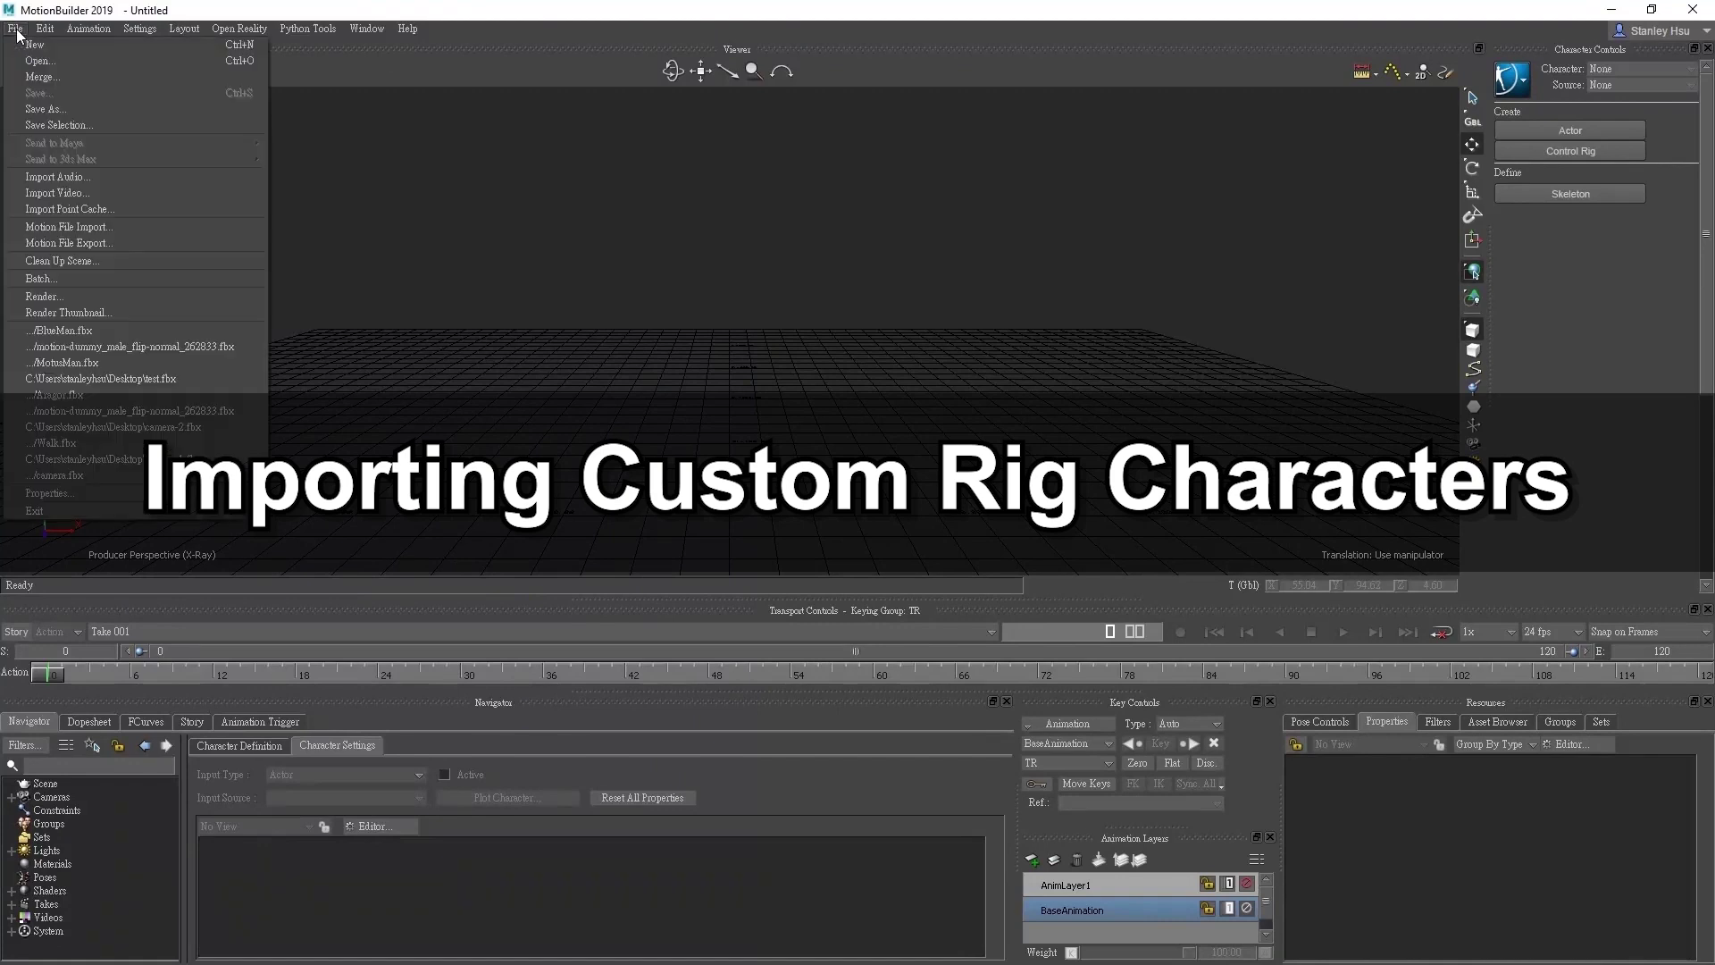
click(81, 64)
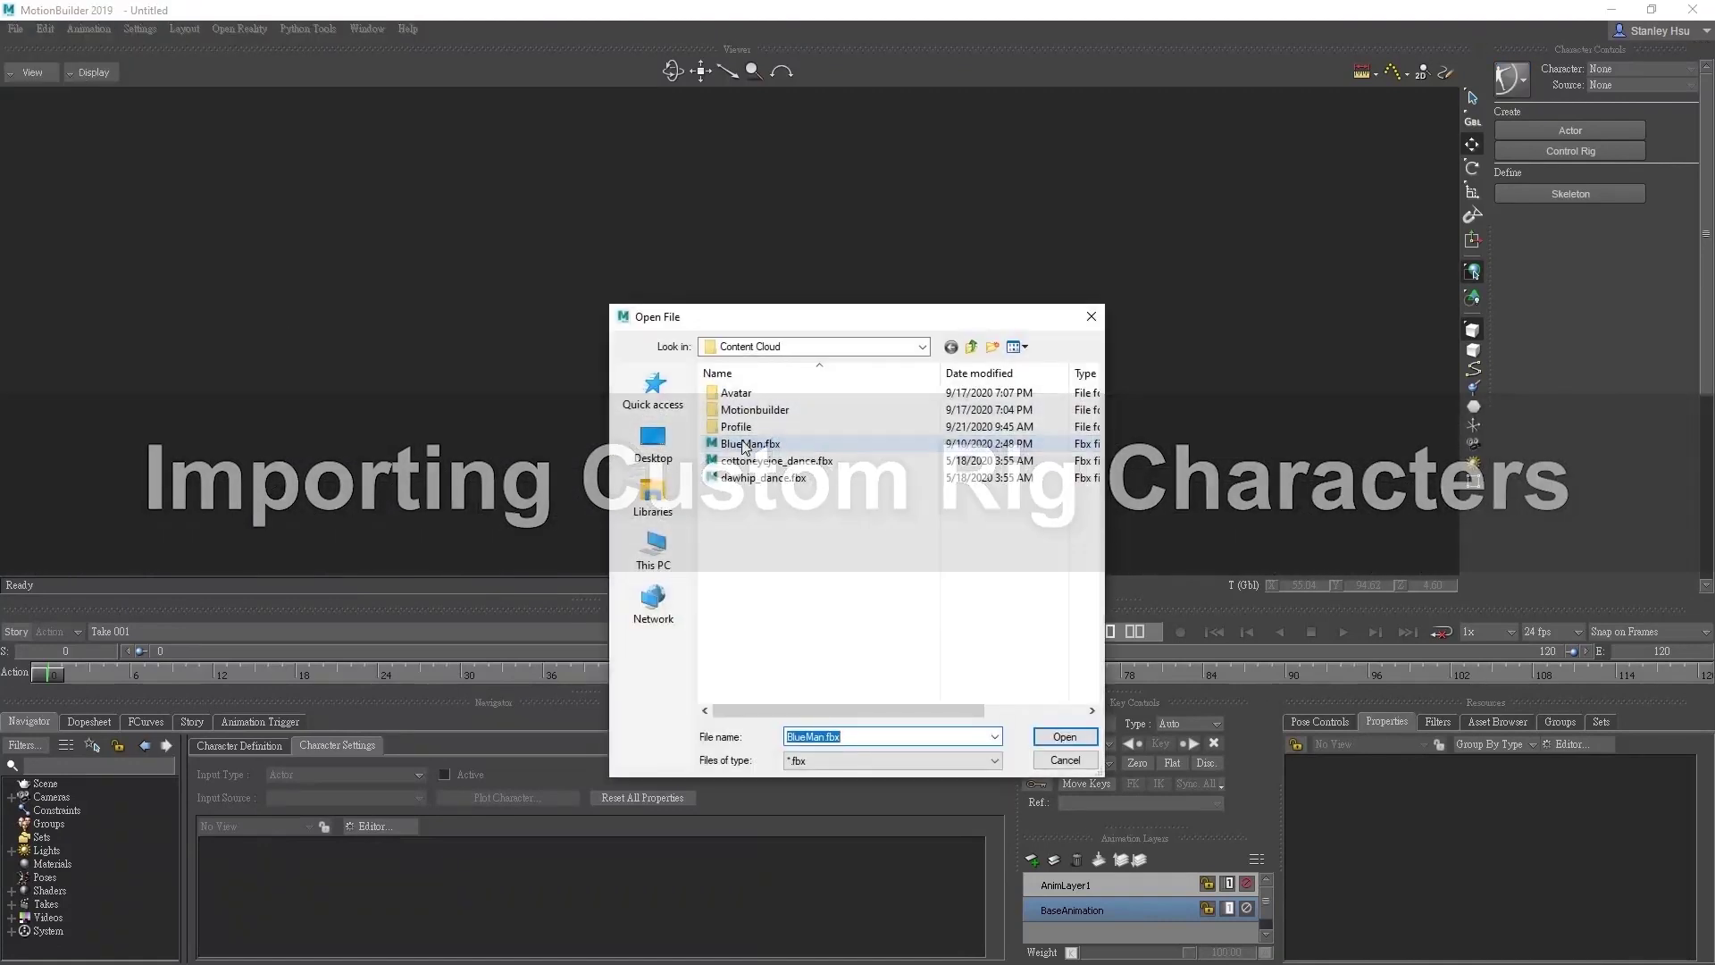
click(745, 447)
click(1075, 734)
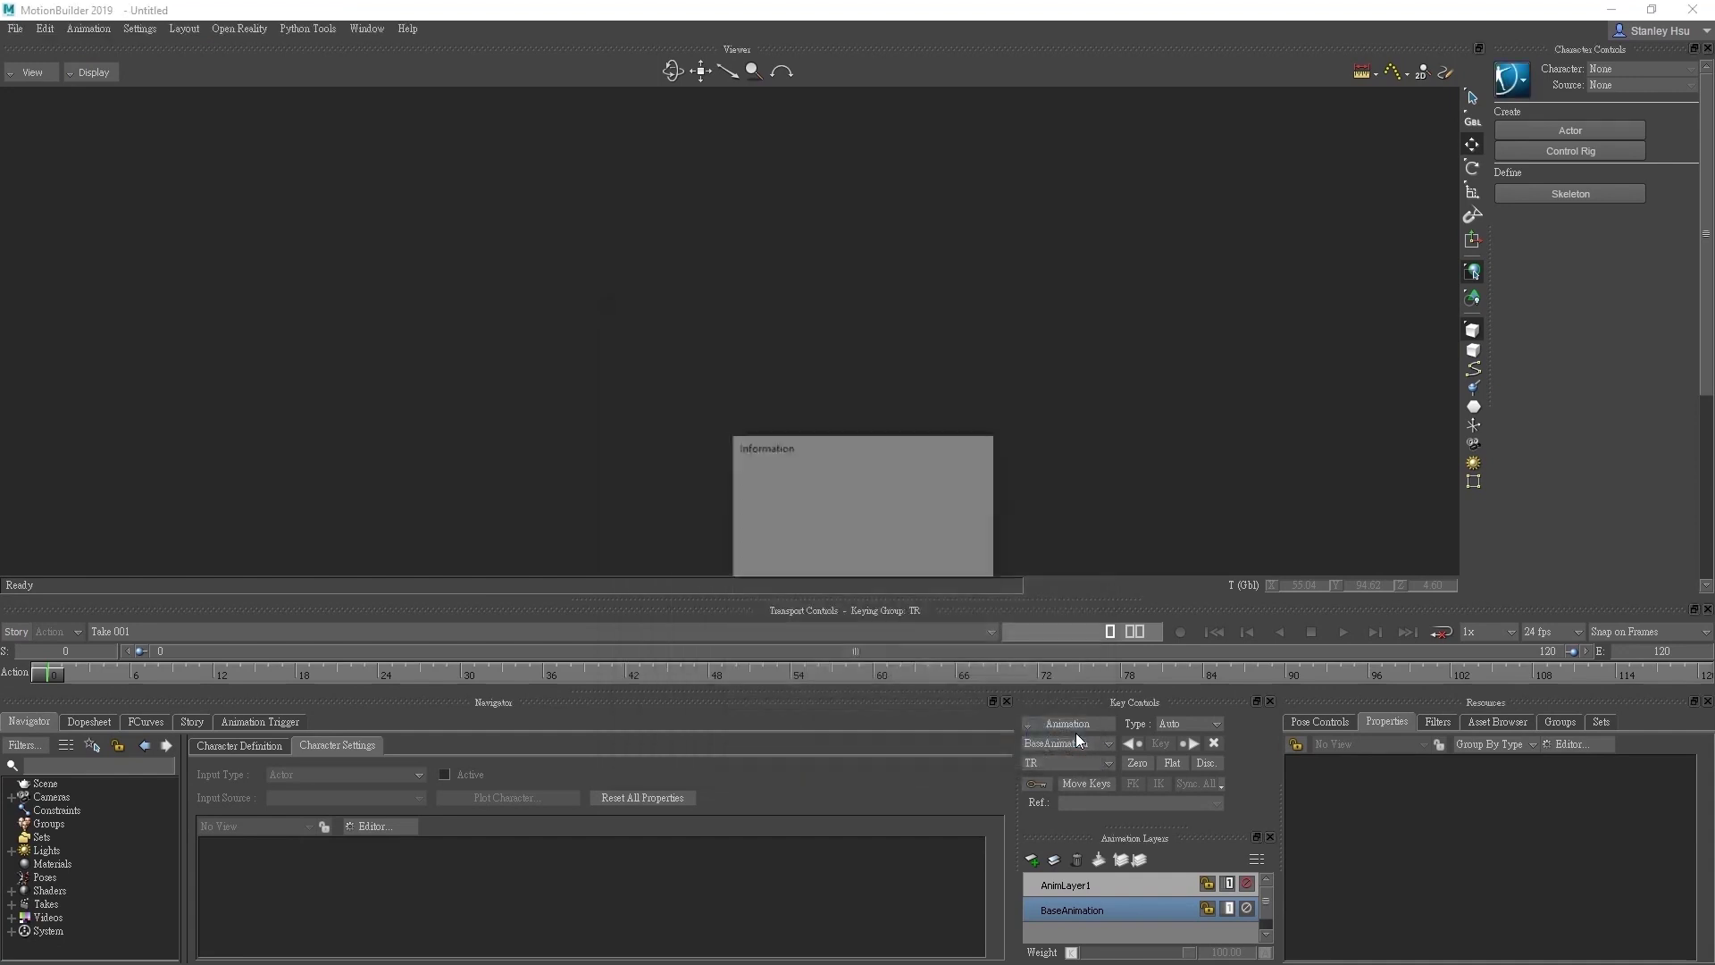
click(918, 556)
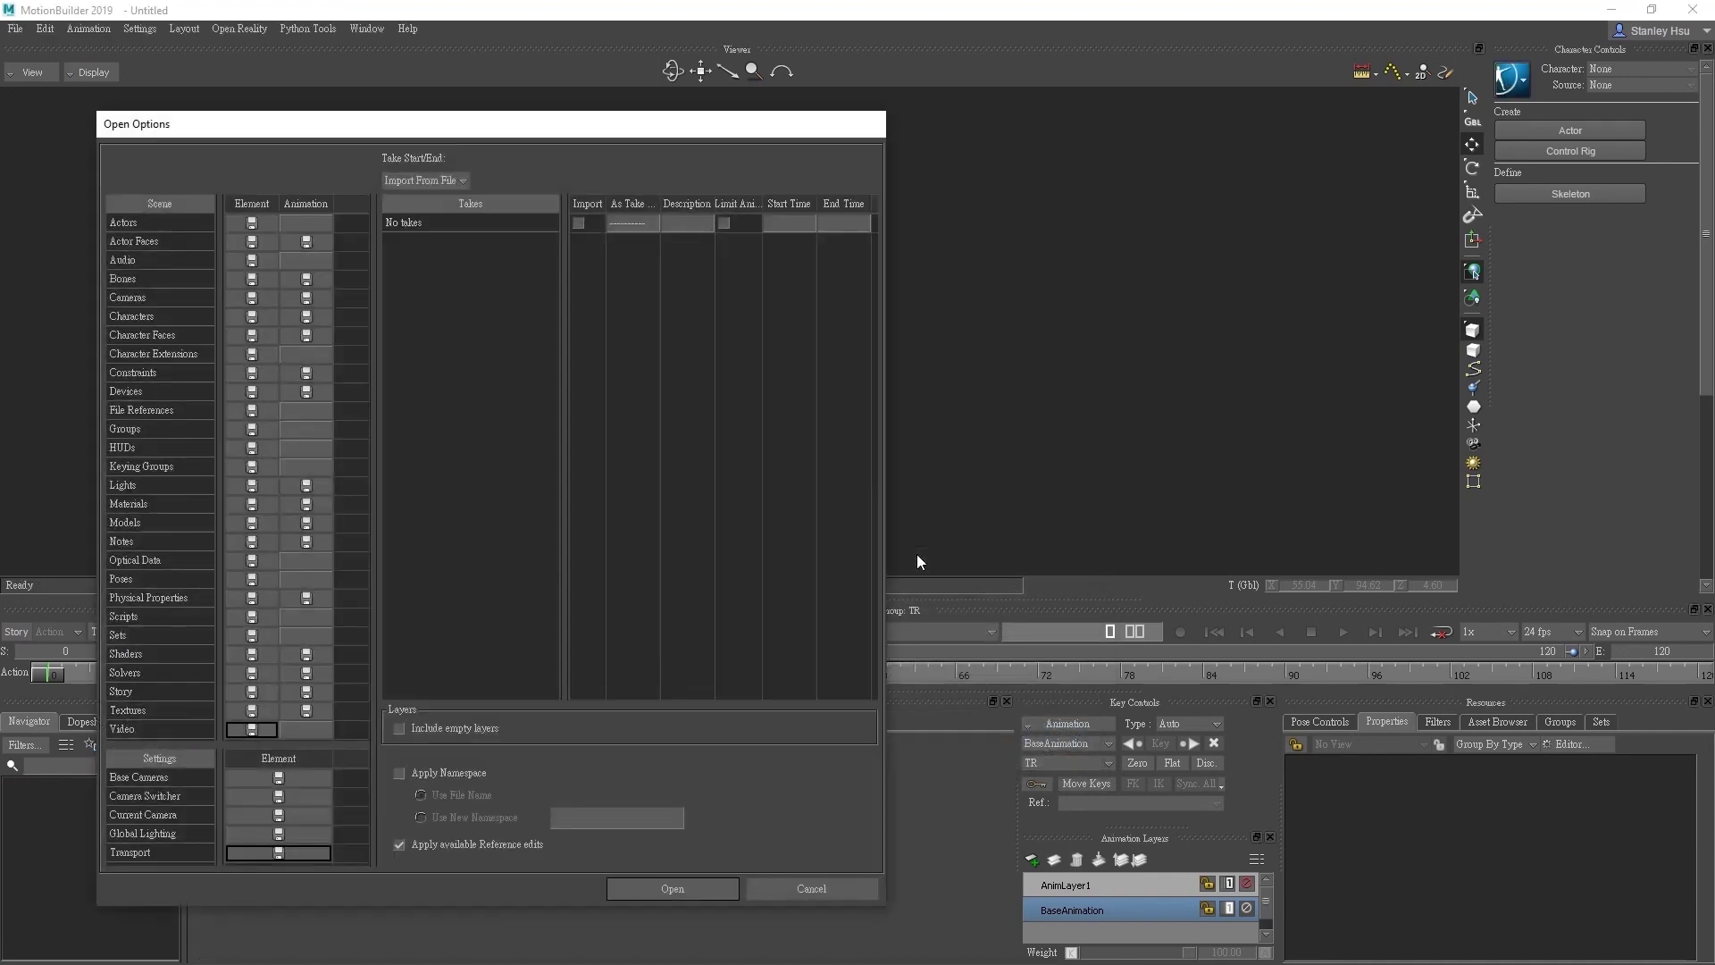
click(684, 887)
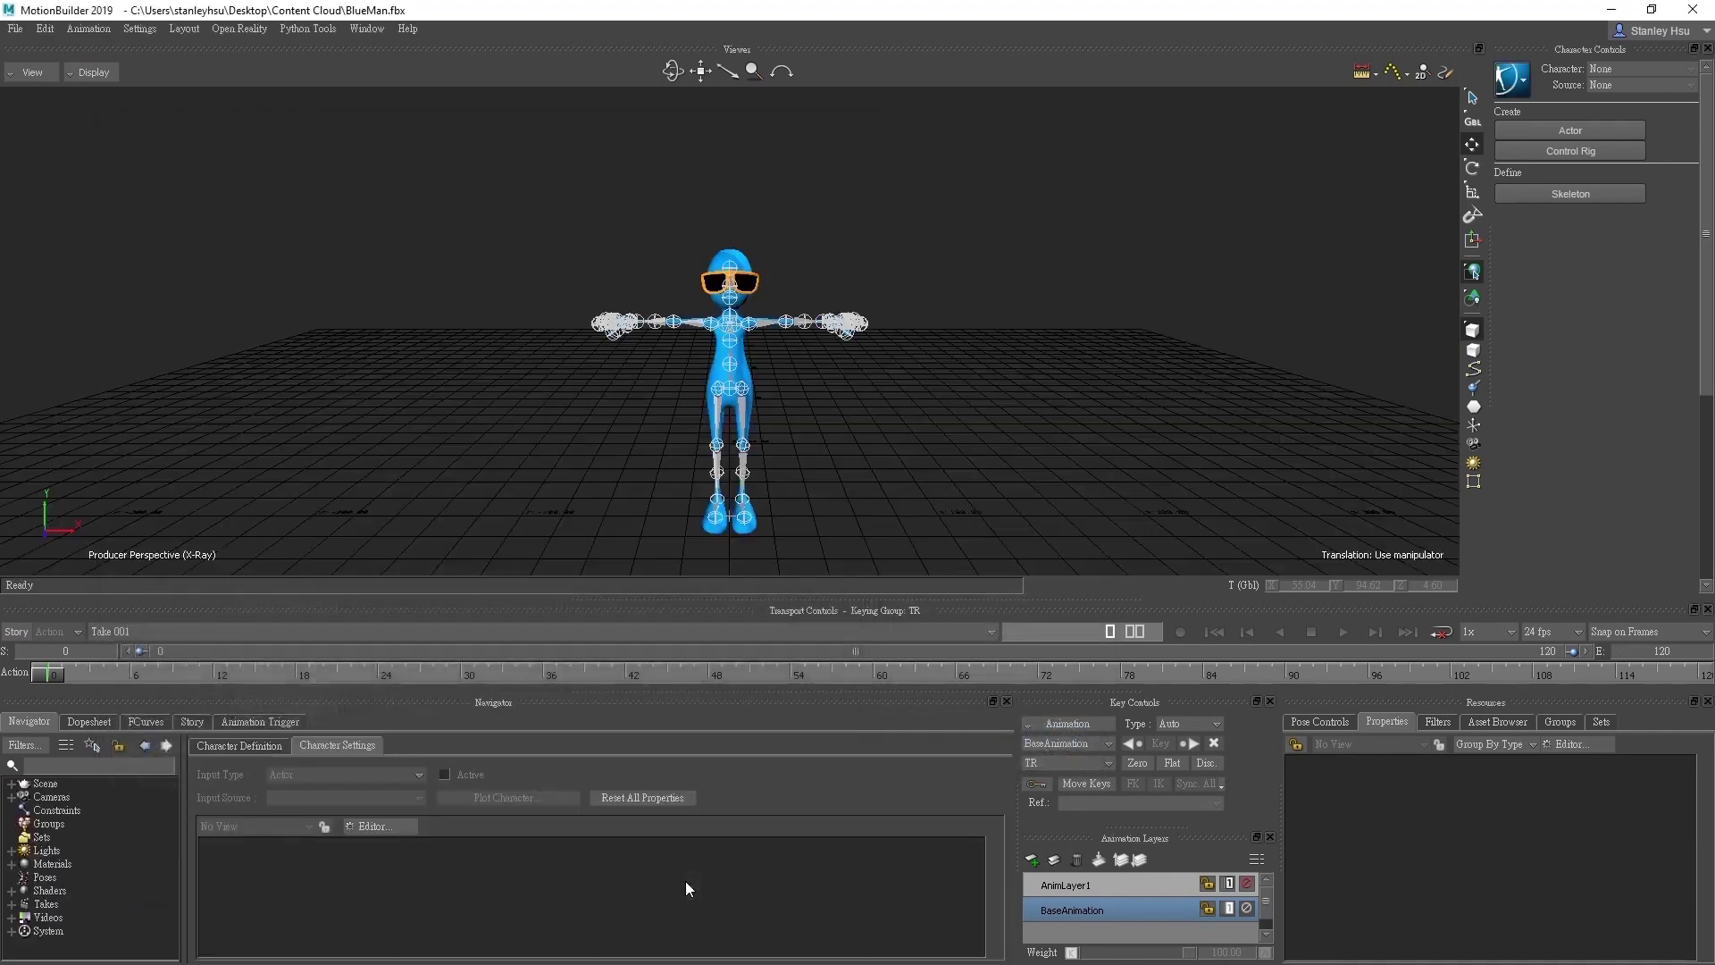
Define a new skeleton character for BlueMan and orbit in on its torso.
click(1573, 198)
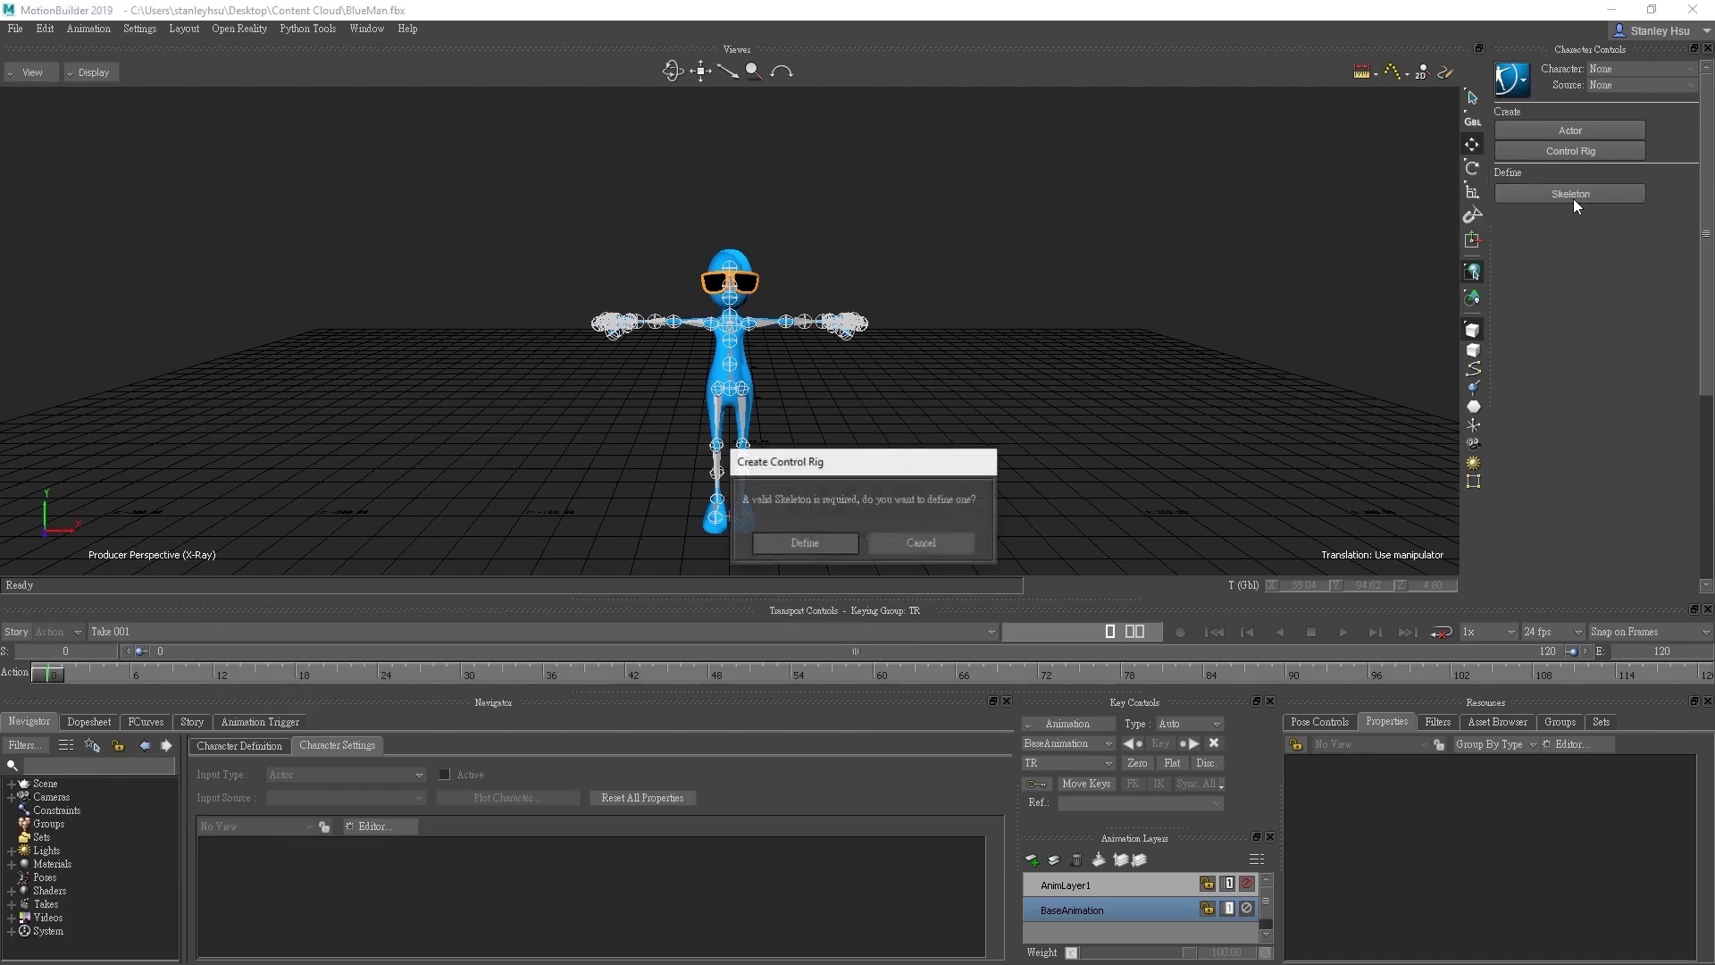
click(766, 540)
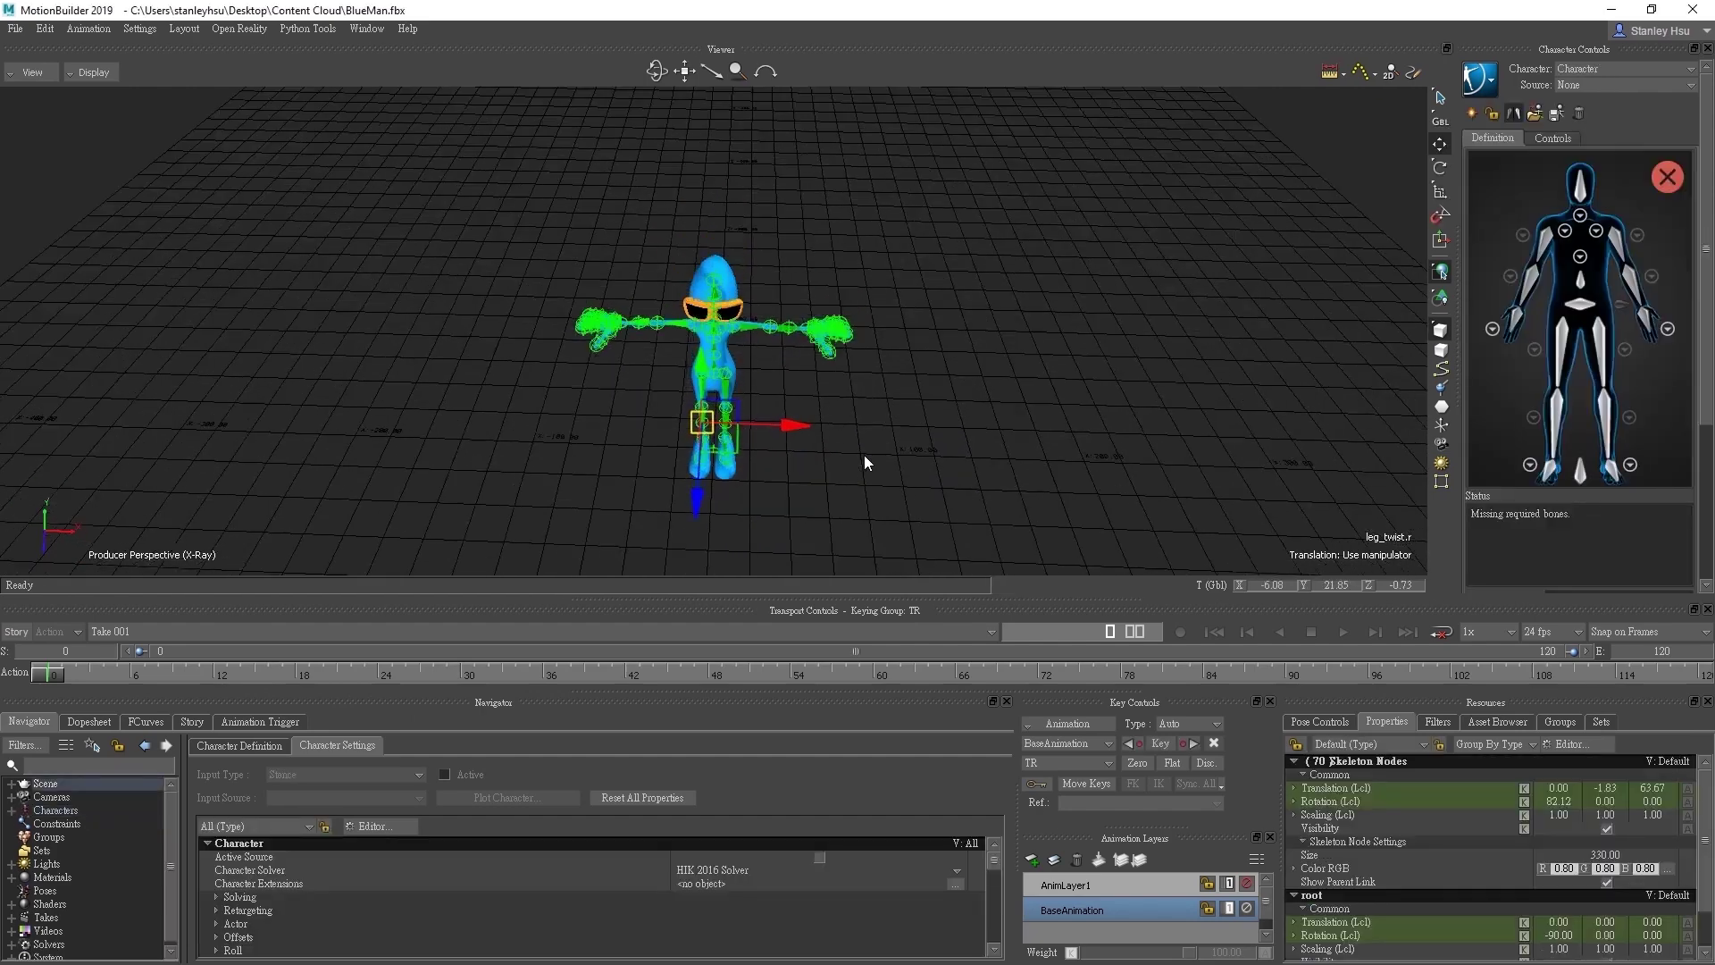
ctrl+shift+drag(864, 463, 874, 437)
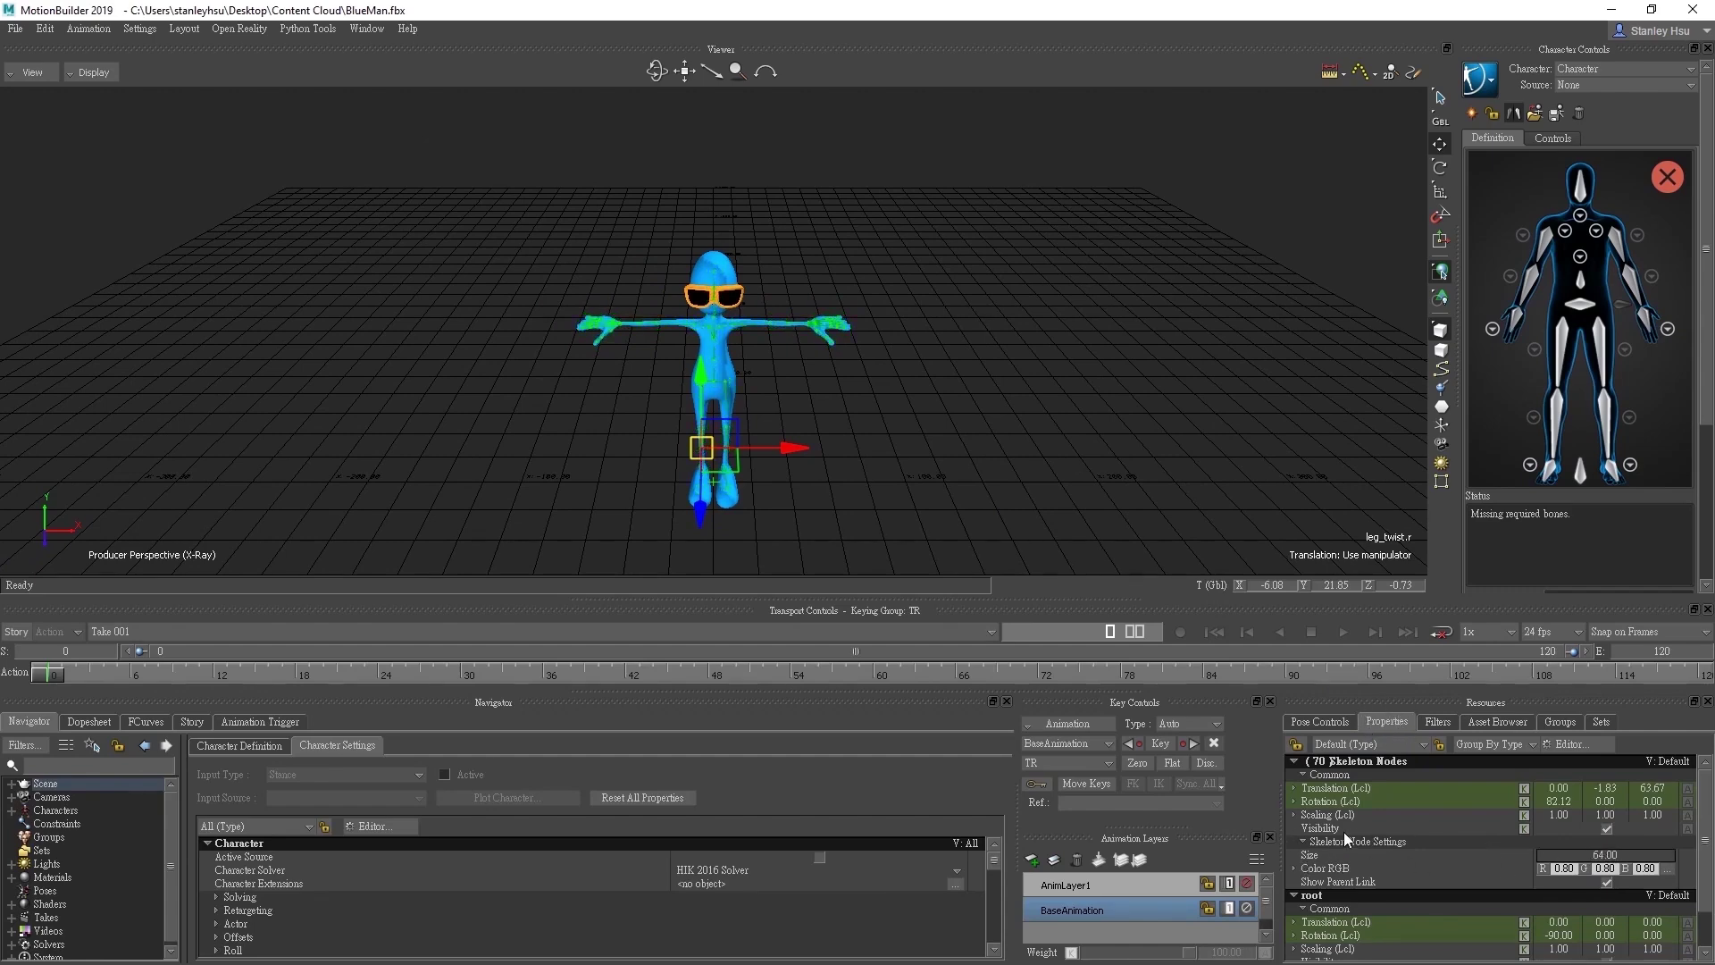
scroll(829, 345, up, 2)
mouse_move(829, 346)
ctrl+shift+mouse_down()
mouse_move(827, 421)
mouse_move(819, 329)
ctrl+shift+mouse_up()
scroll(812, 277, up, 3)
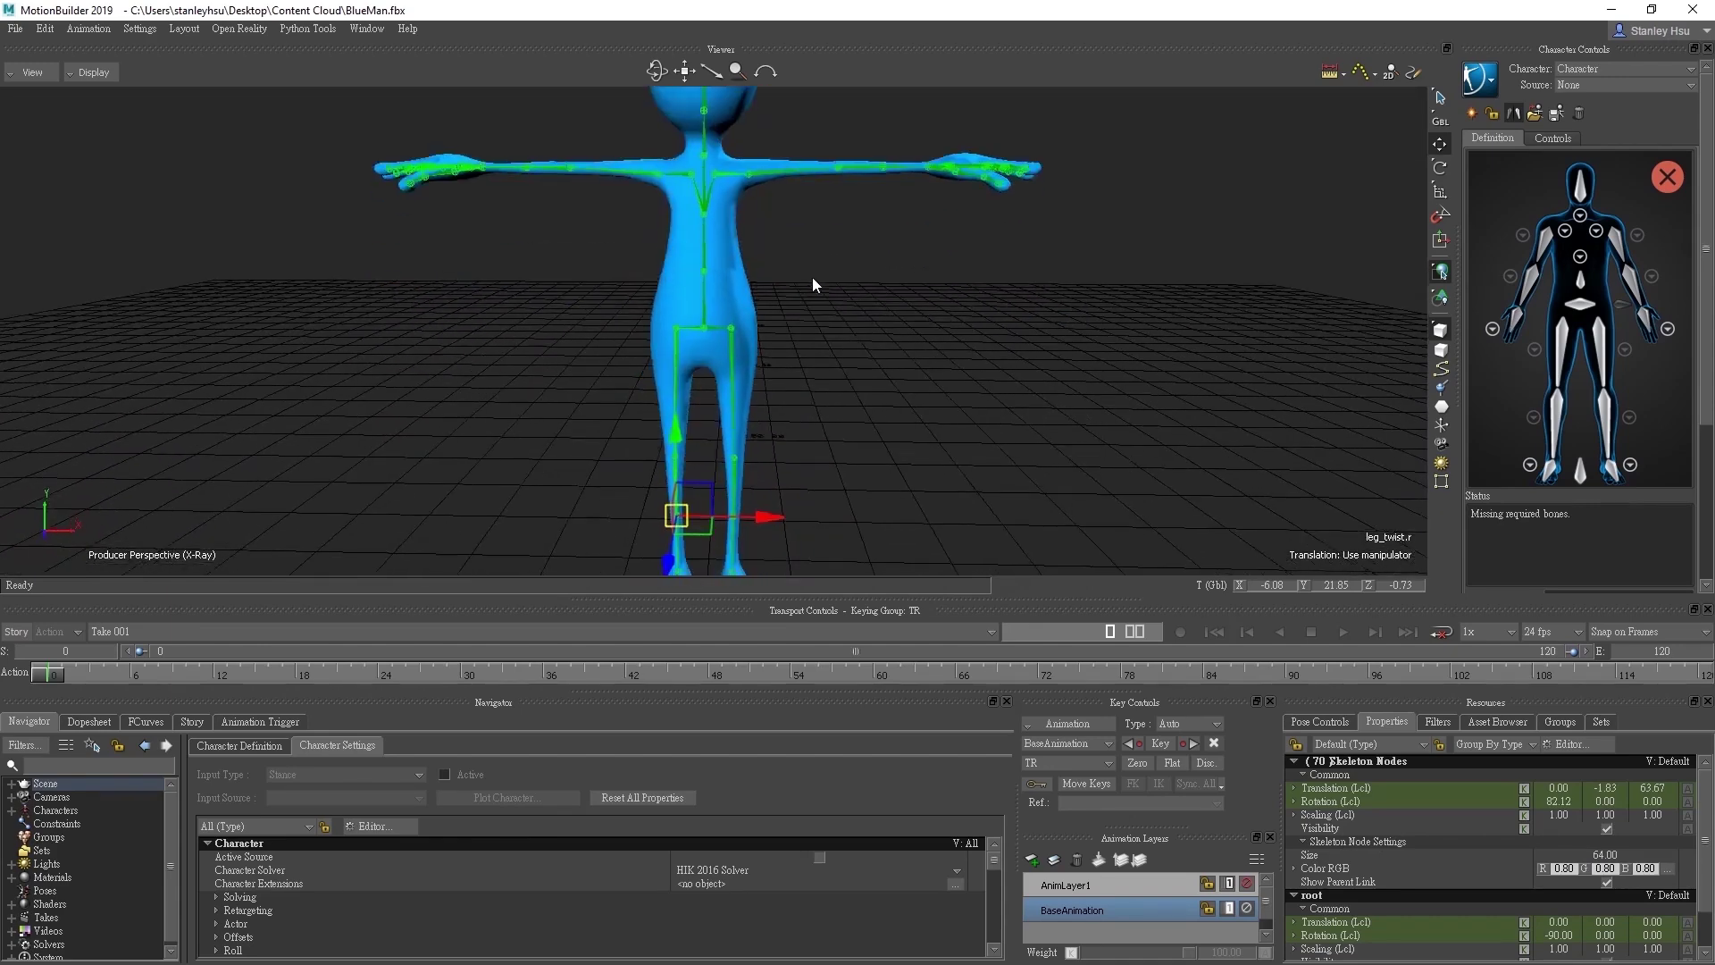
scroll(813, 281, down, 3)
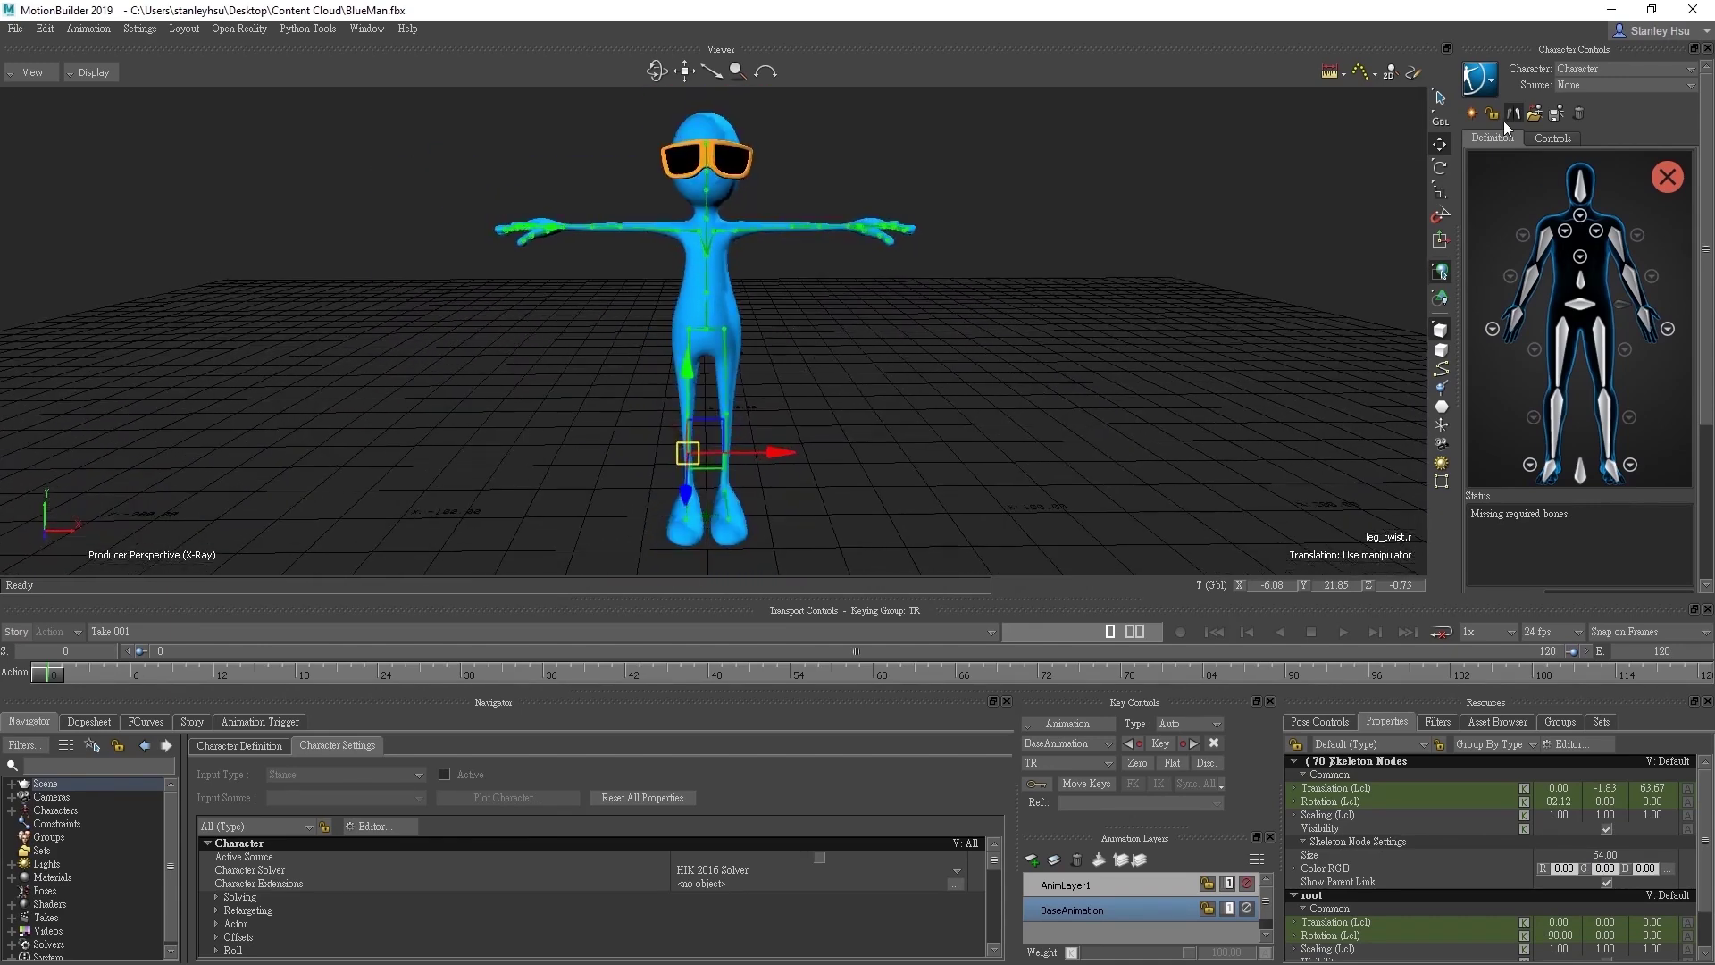
Map the root joint root.x and the leg bone leg_stretch.r.
click(1016, 341)
scroll(827, 331, up, 3)
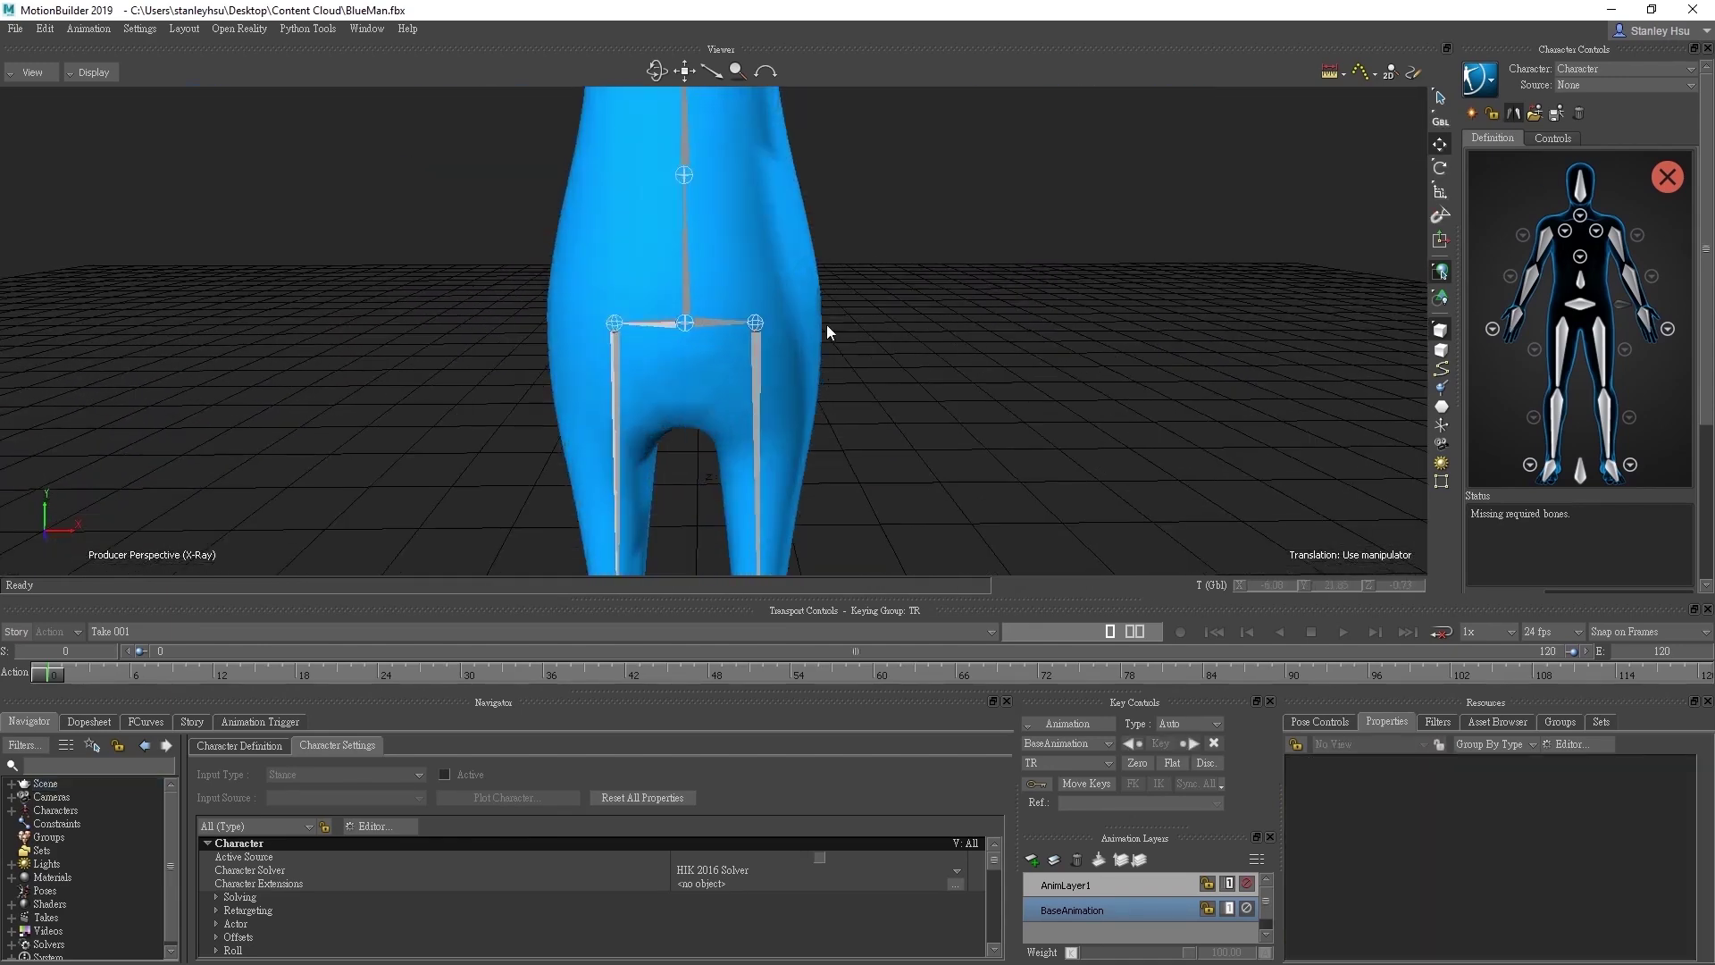
click(702, 323)
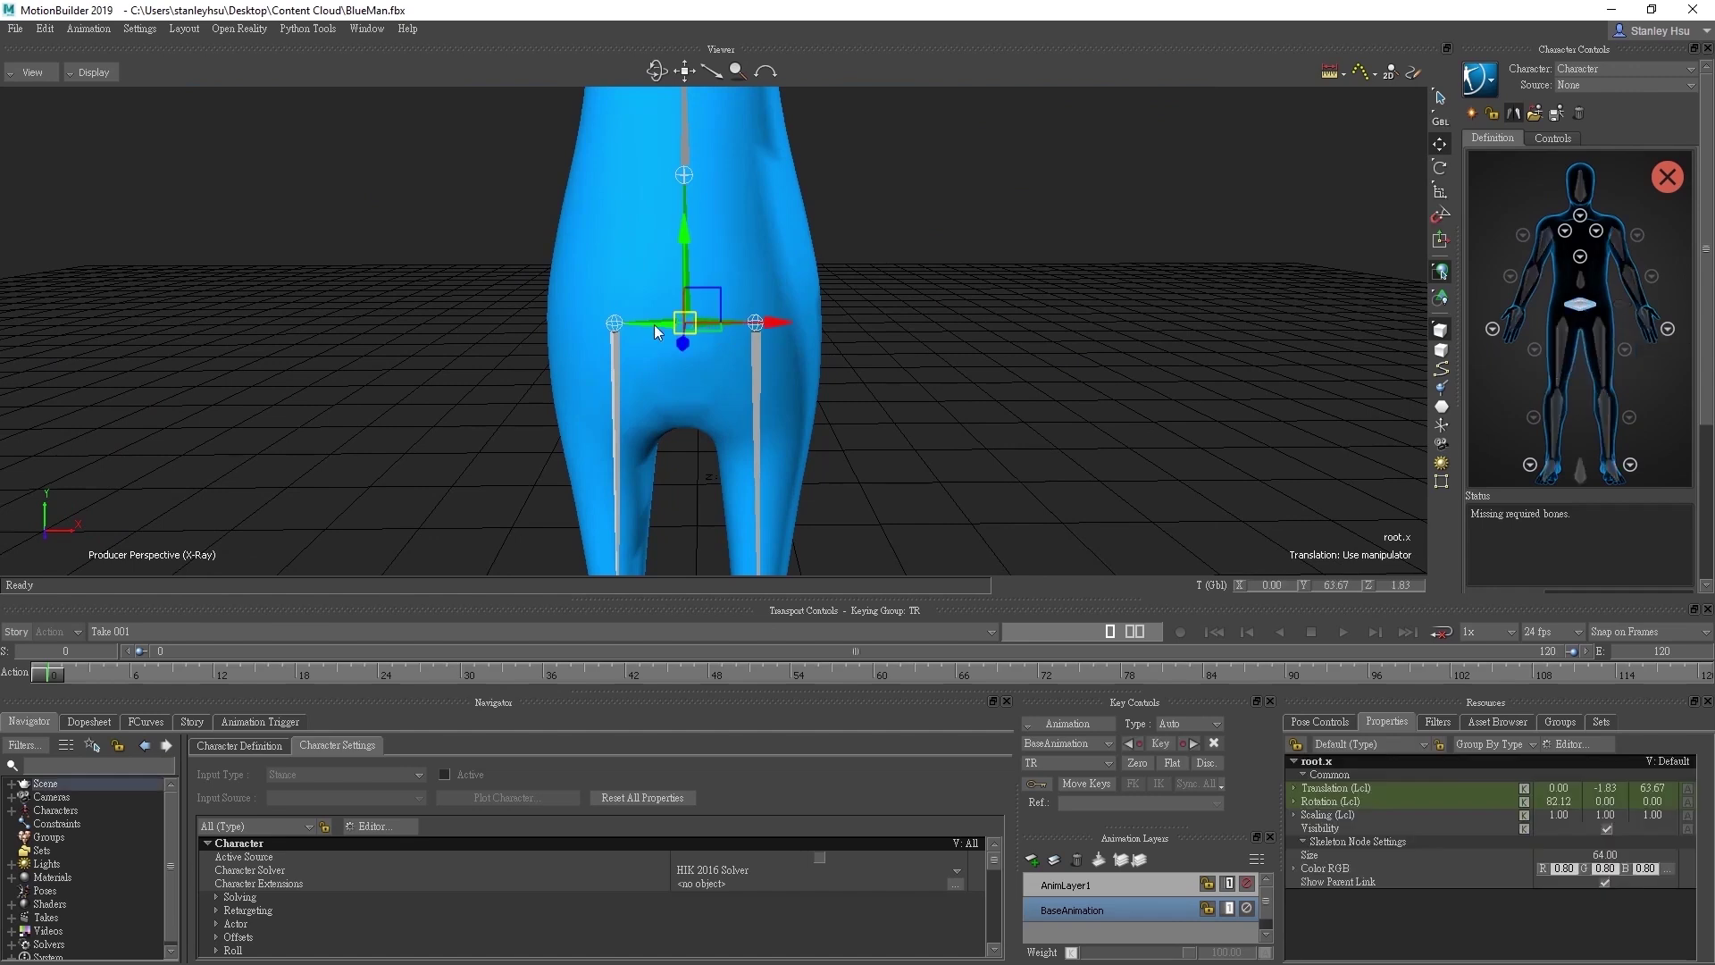
click(616, 375)
scroll(1202, 425, up, 5)
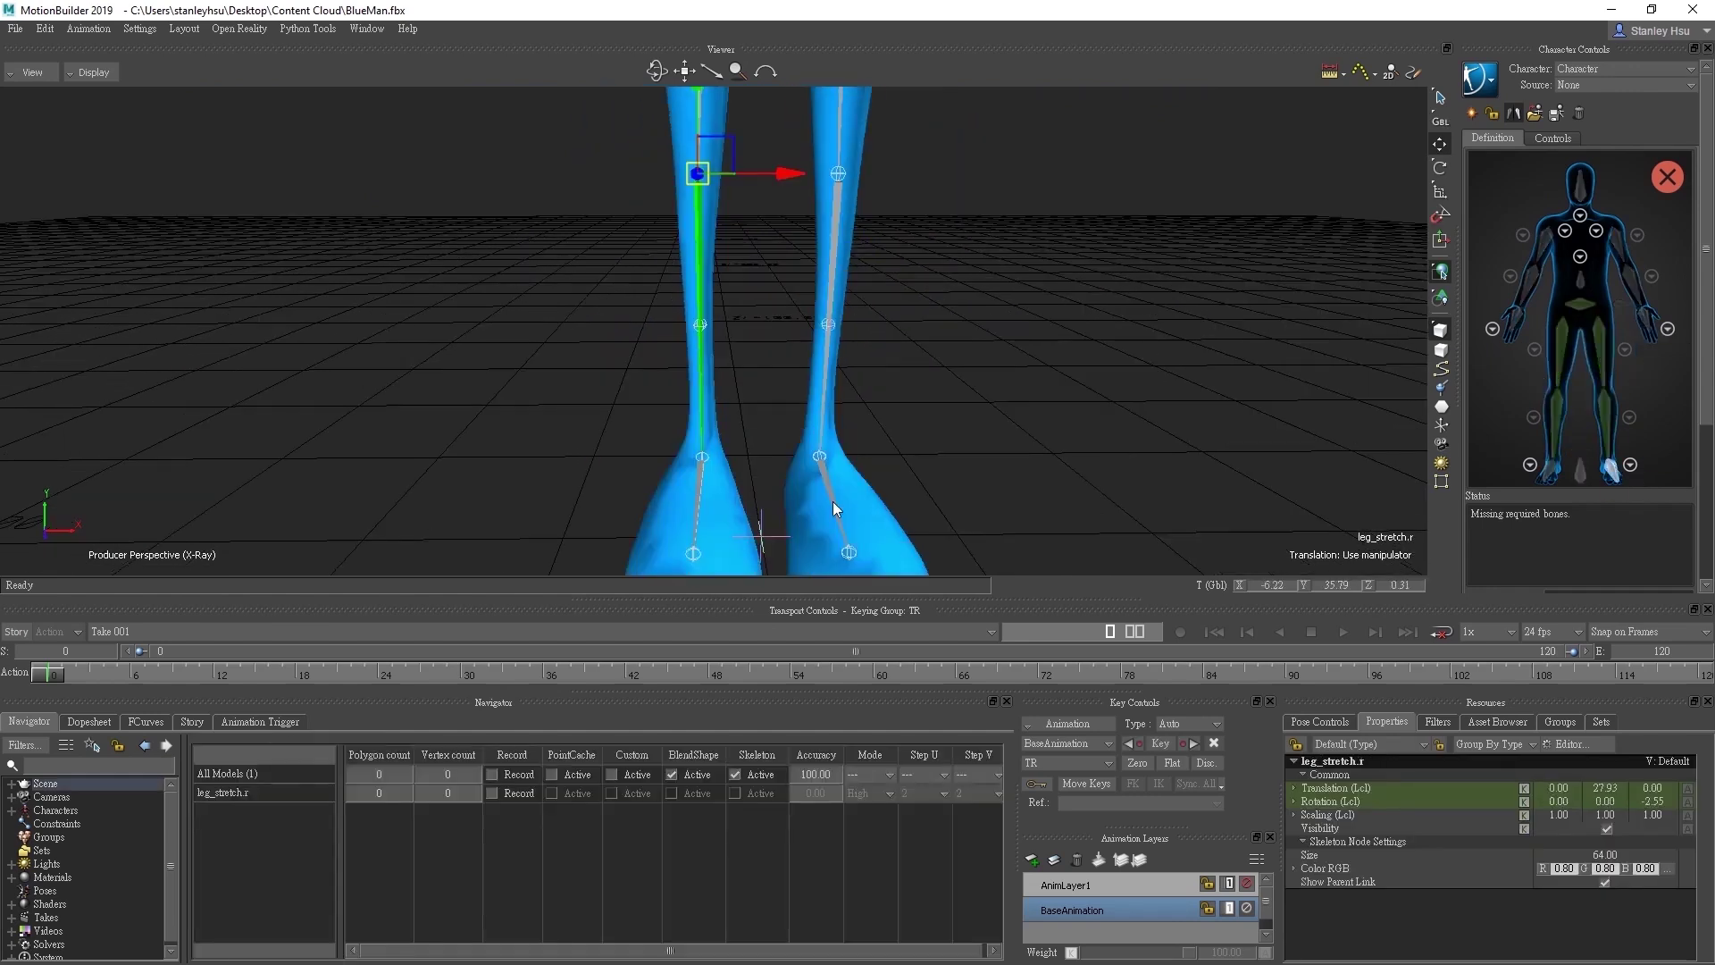
Map spine_01.x, the left arm, and the left thumb, index, middle and pinky bones.
click(1580, 295)
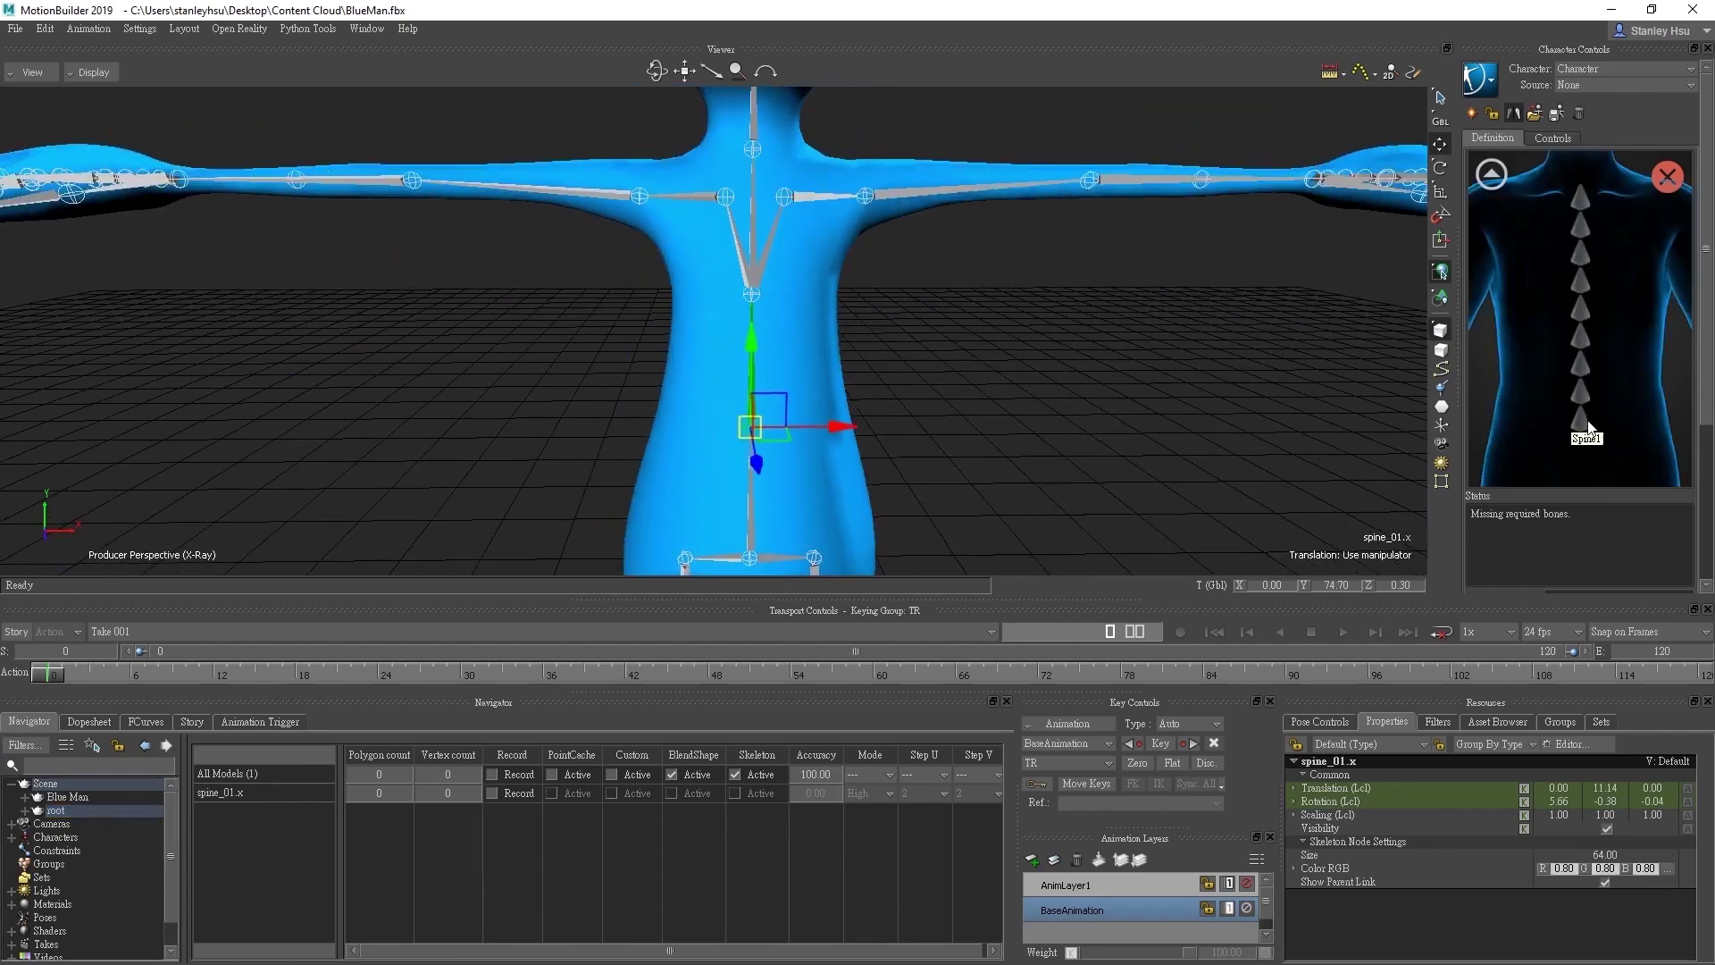
click(1490, 173)
click(1616, 240)
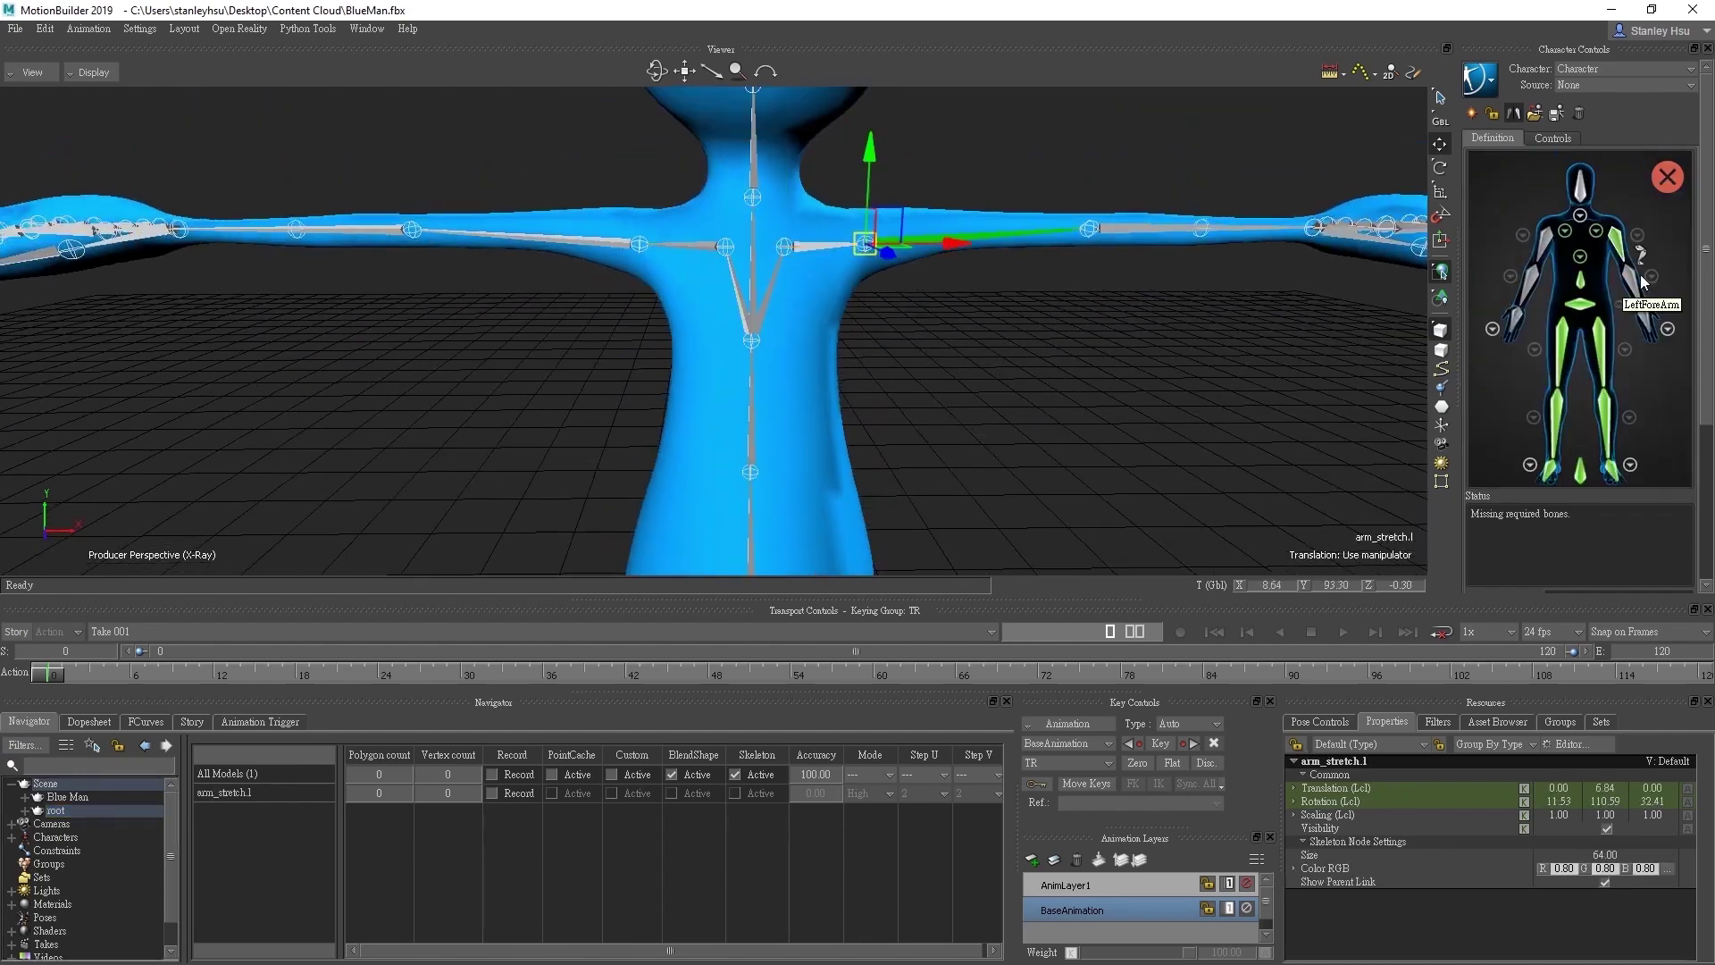
click(1642, 281)
click(741, 279)
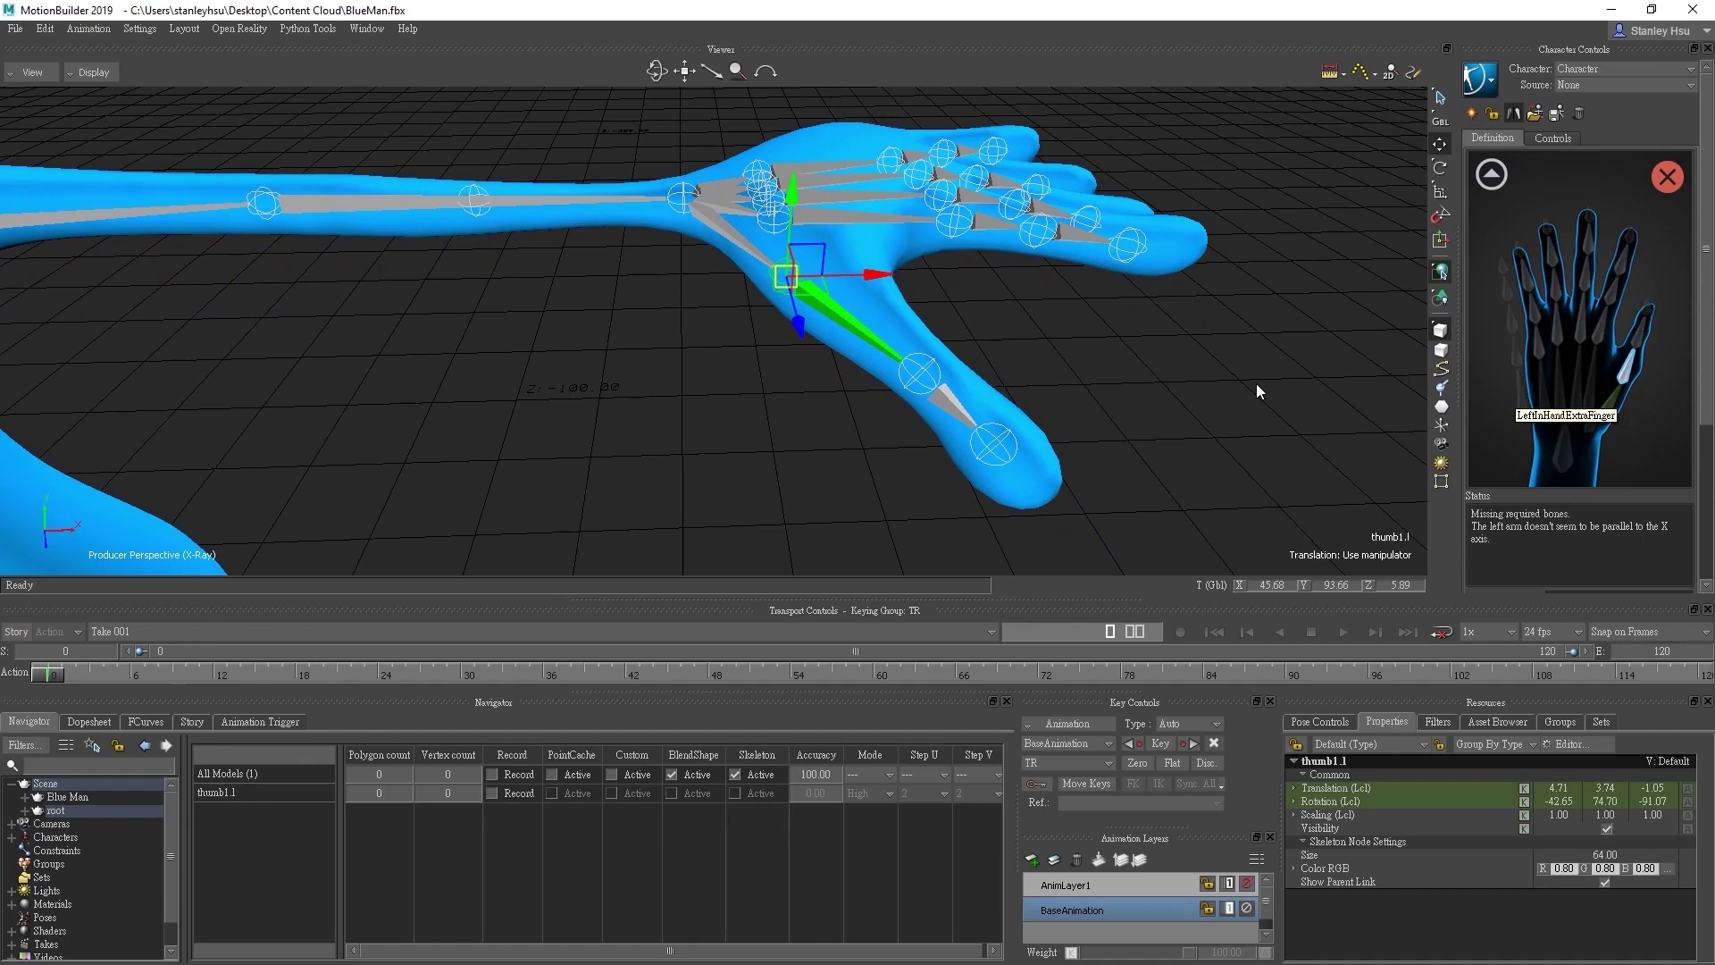
click(1168, 356)
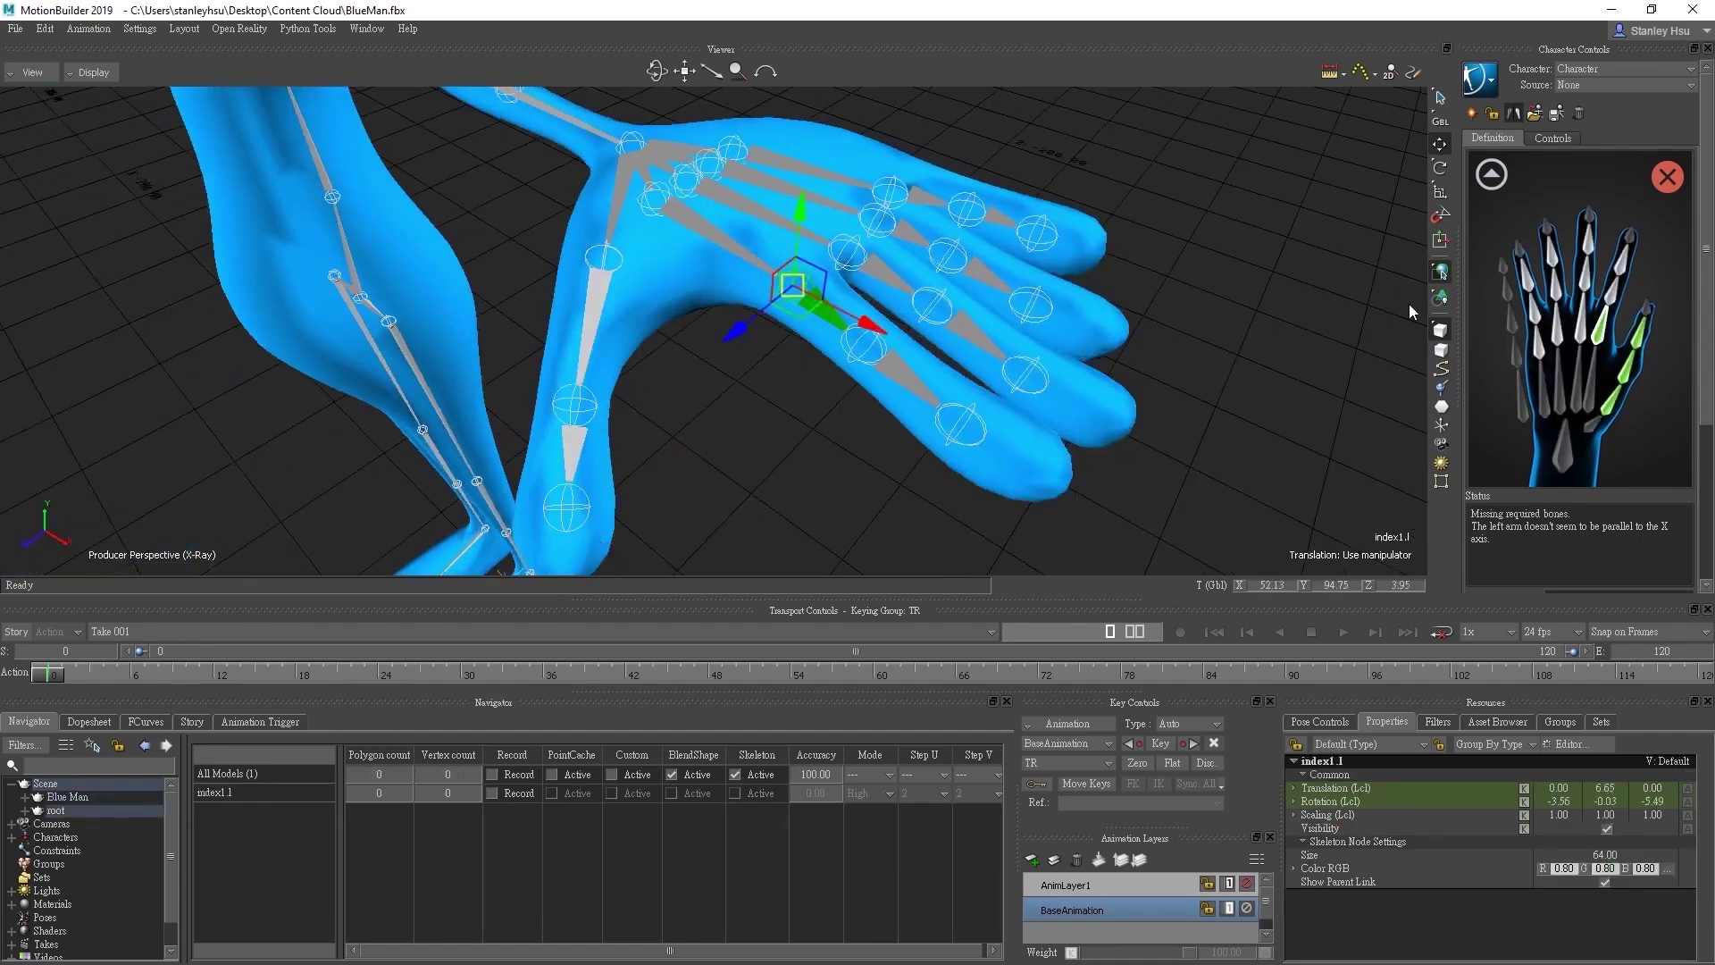
click(968, 406)
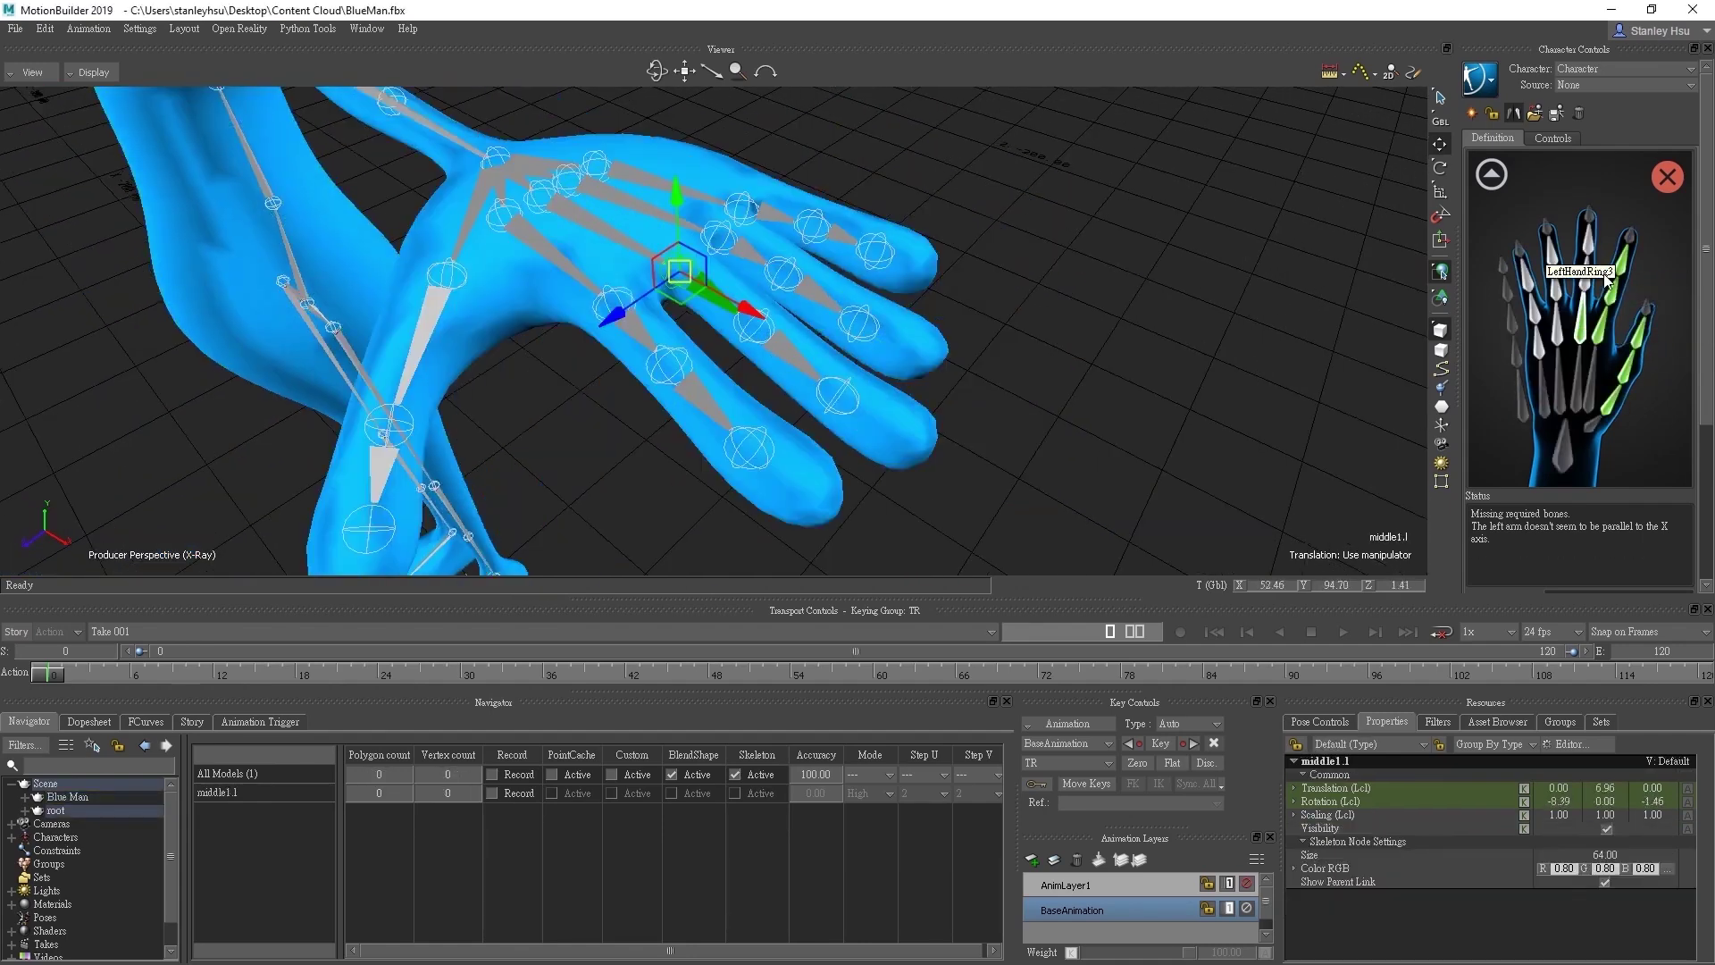
click(878, 335)
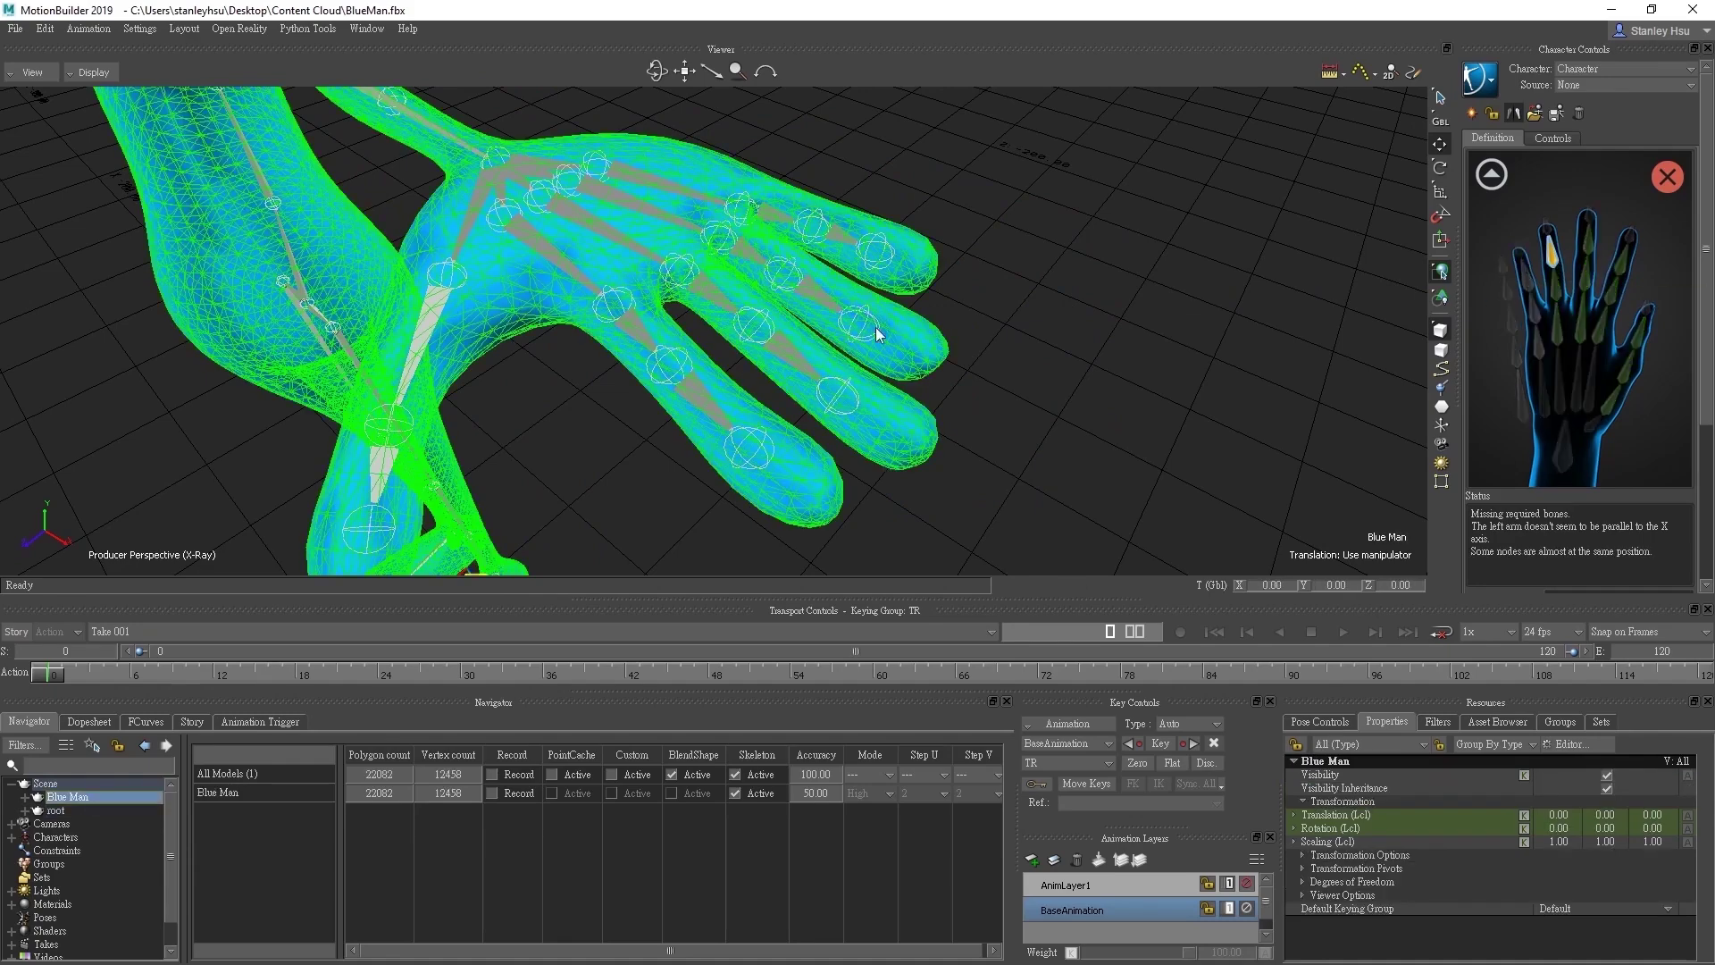
click(878, 335)
Map the right arm, hand.r, thumb1.r and the right-hand finger bones.
click(1491, 174)
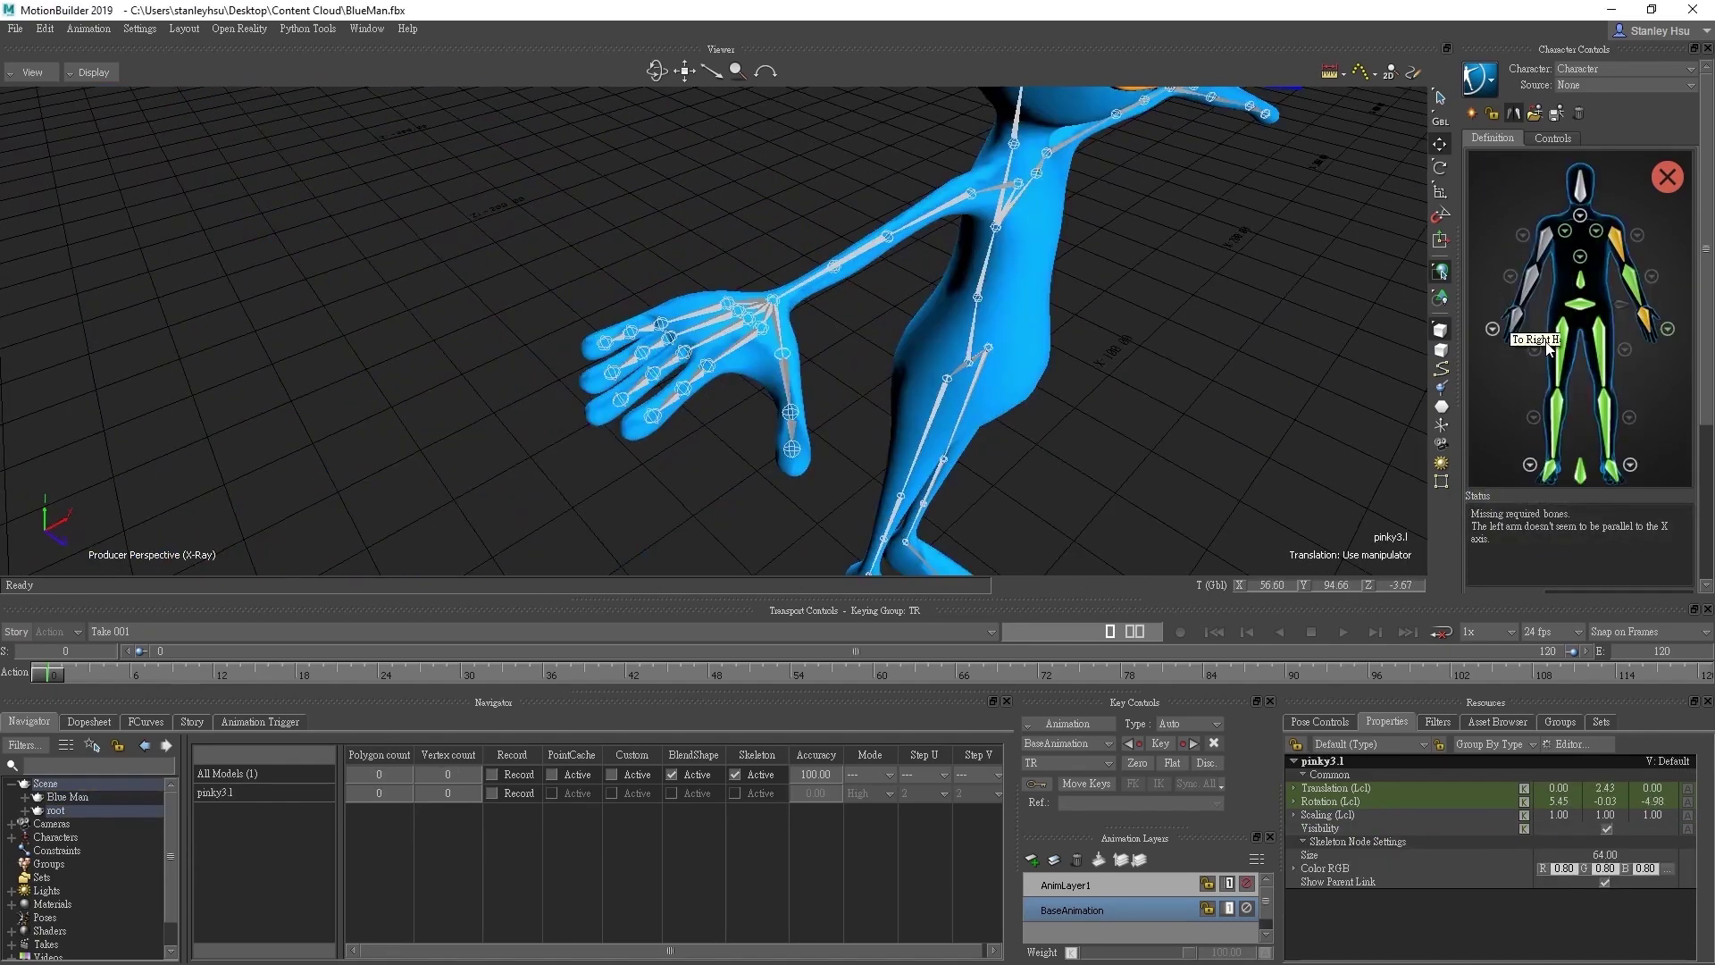
click(1550, 348)
click(1086, 257)
click(1516, 356)
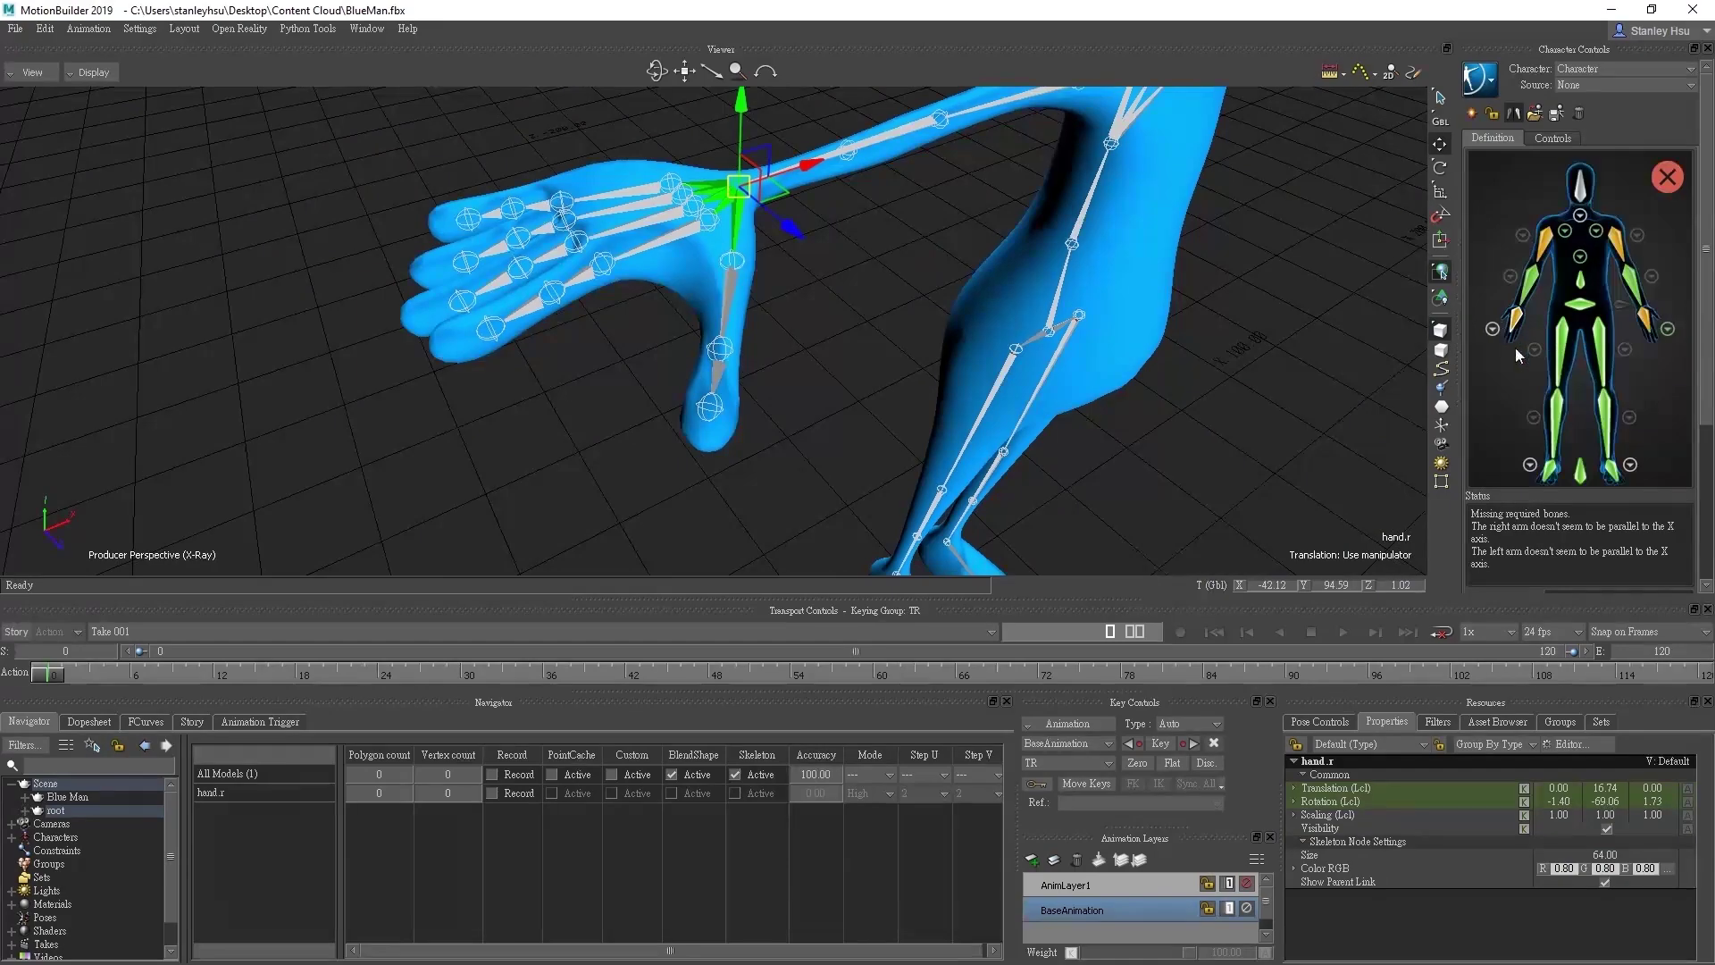
double_click(1517, 356)
click(1530, 362)
click(563, 295)
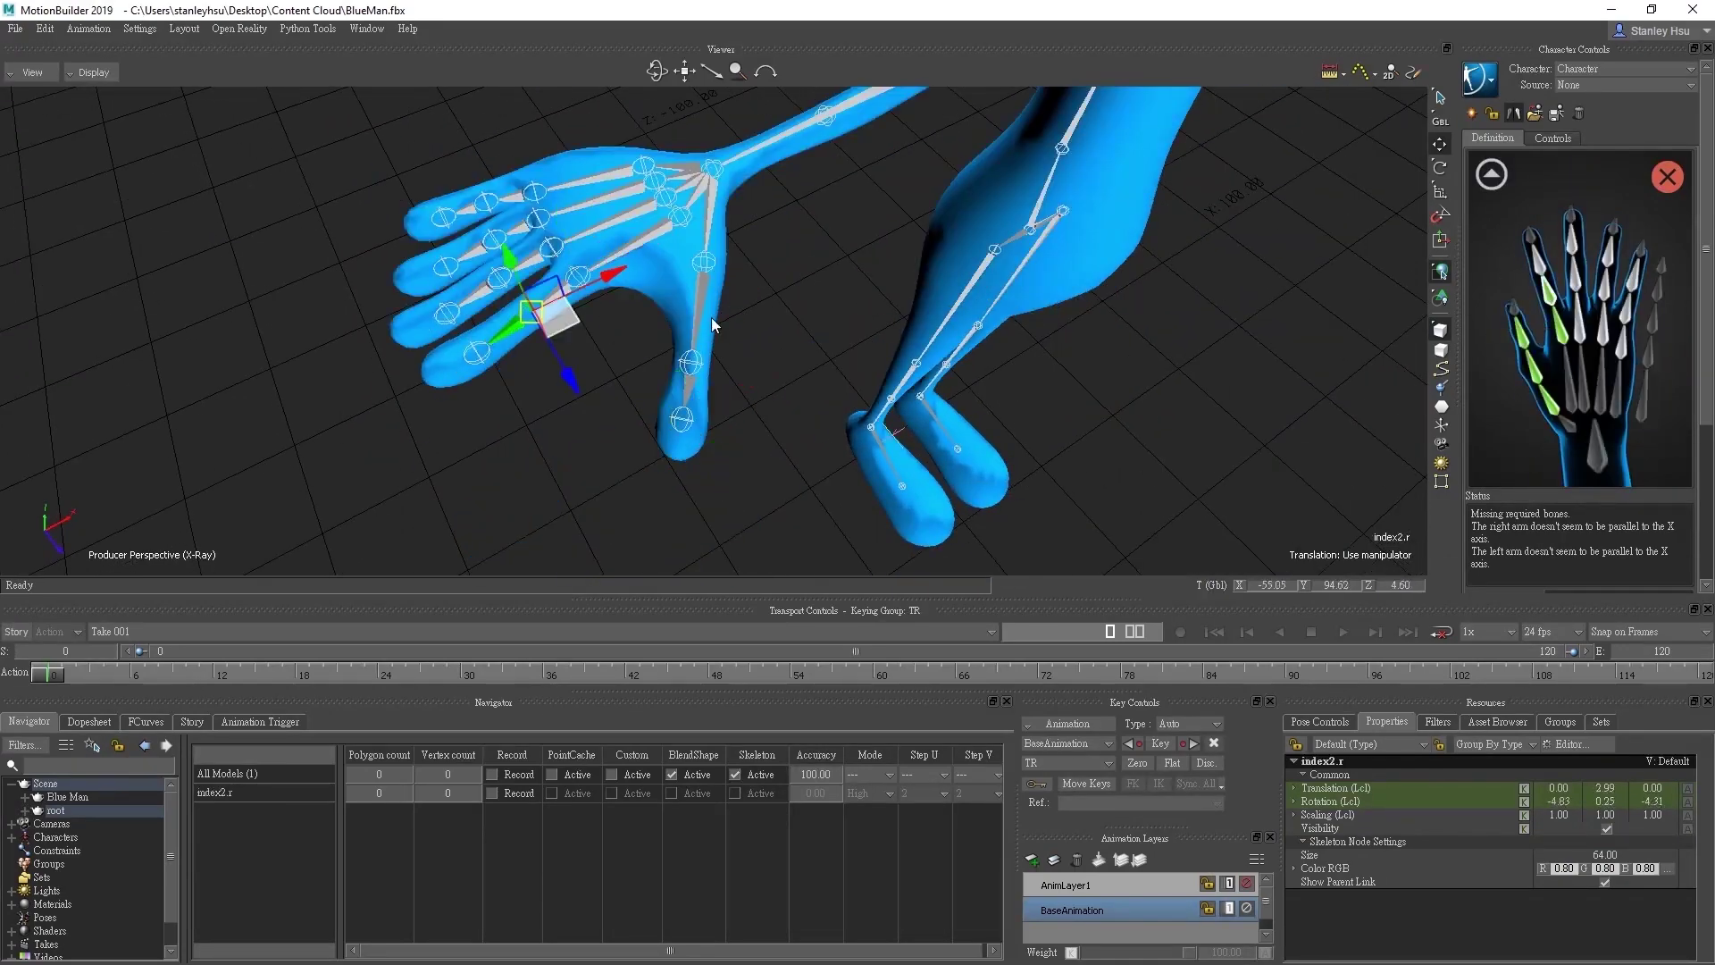
click(506, 352)
Frame the whole figure and select the head bone head.x.
key(a)
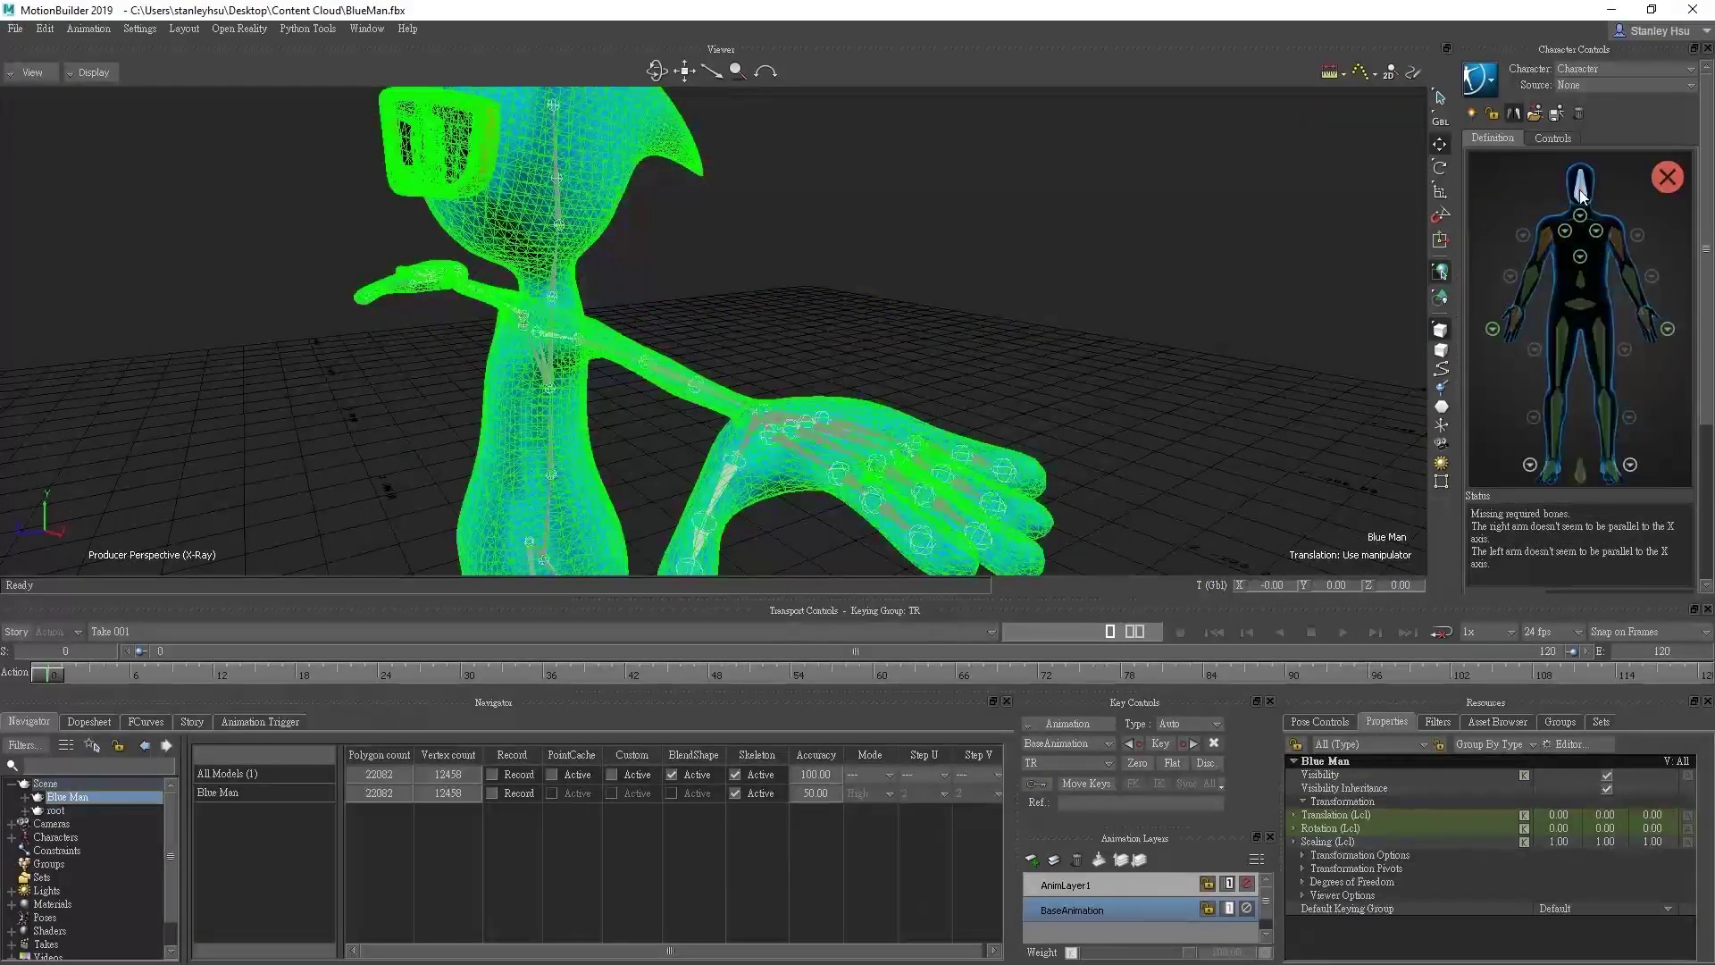
scroll(533, 192, up, 5)
click(430, 136)
Characterize BlueMan's fully mapped skeleton as a Biped.
key(a)
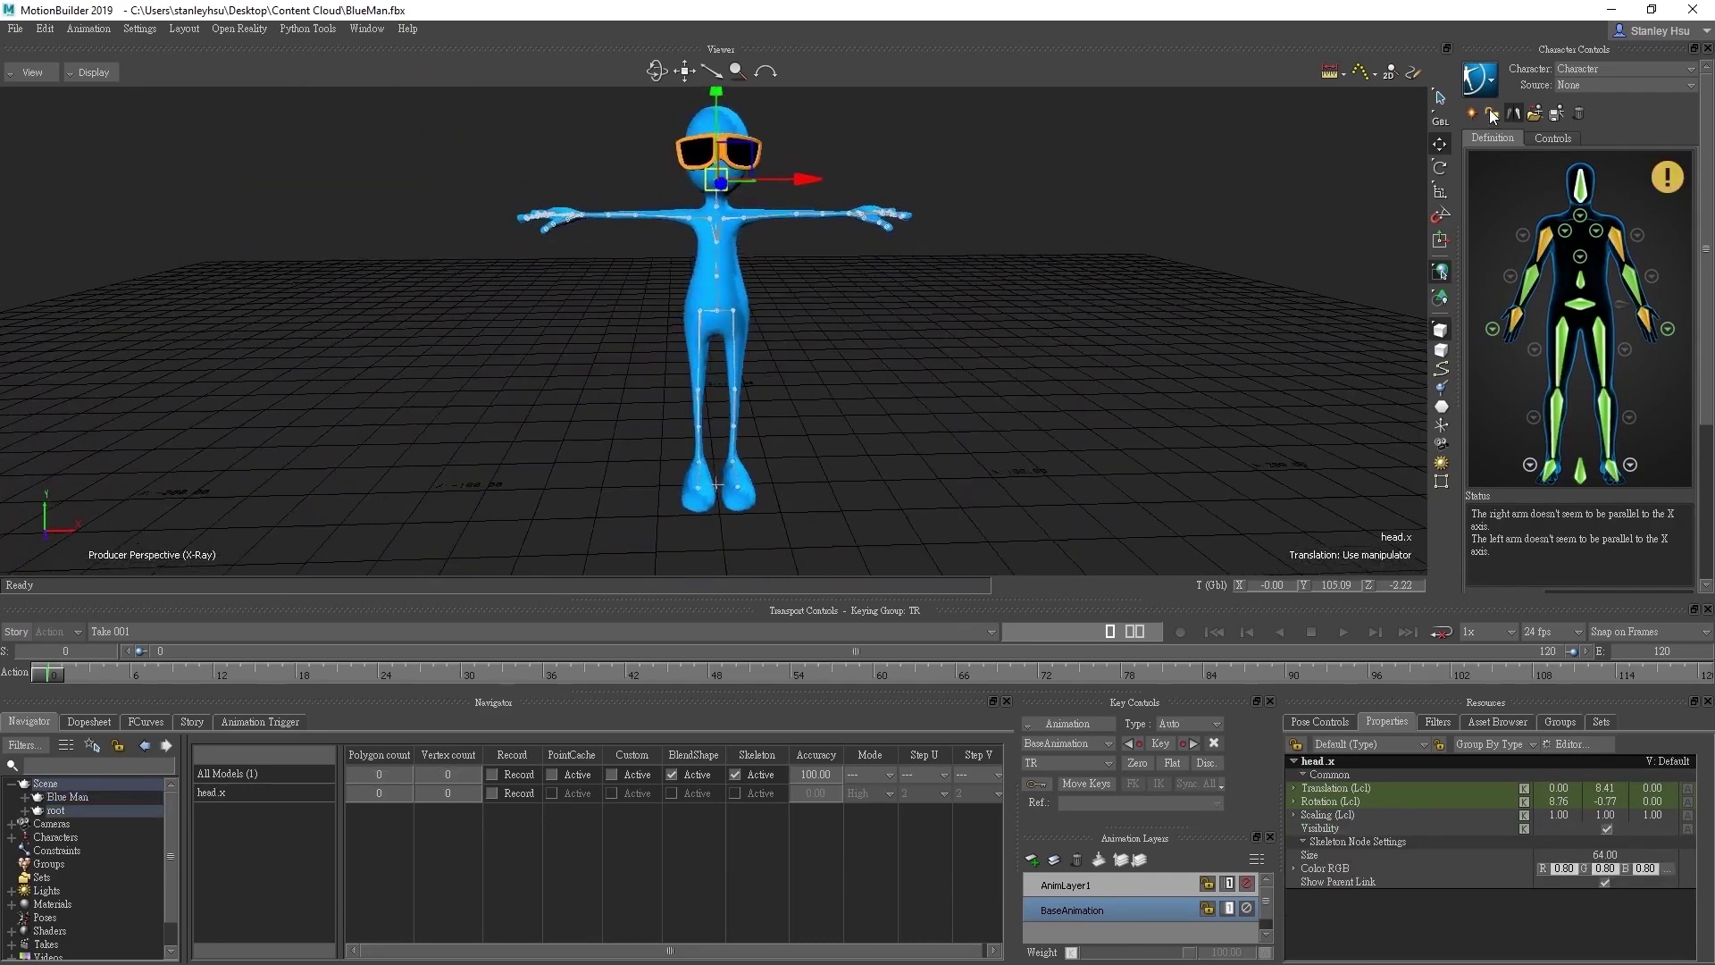
click(1488, 109)
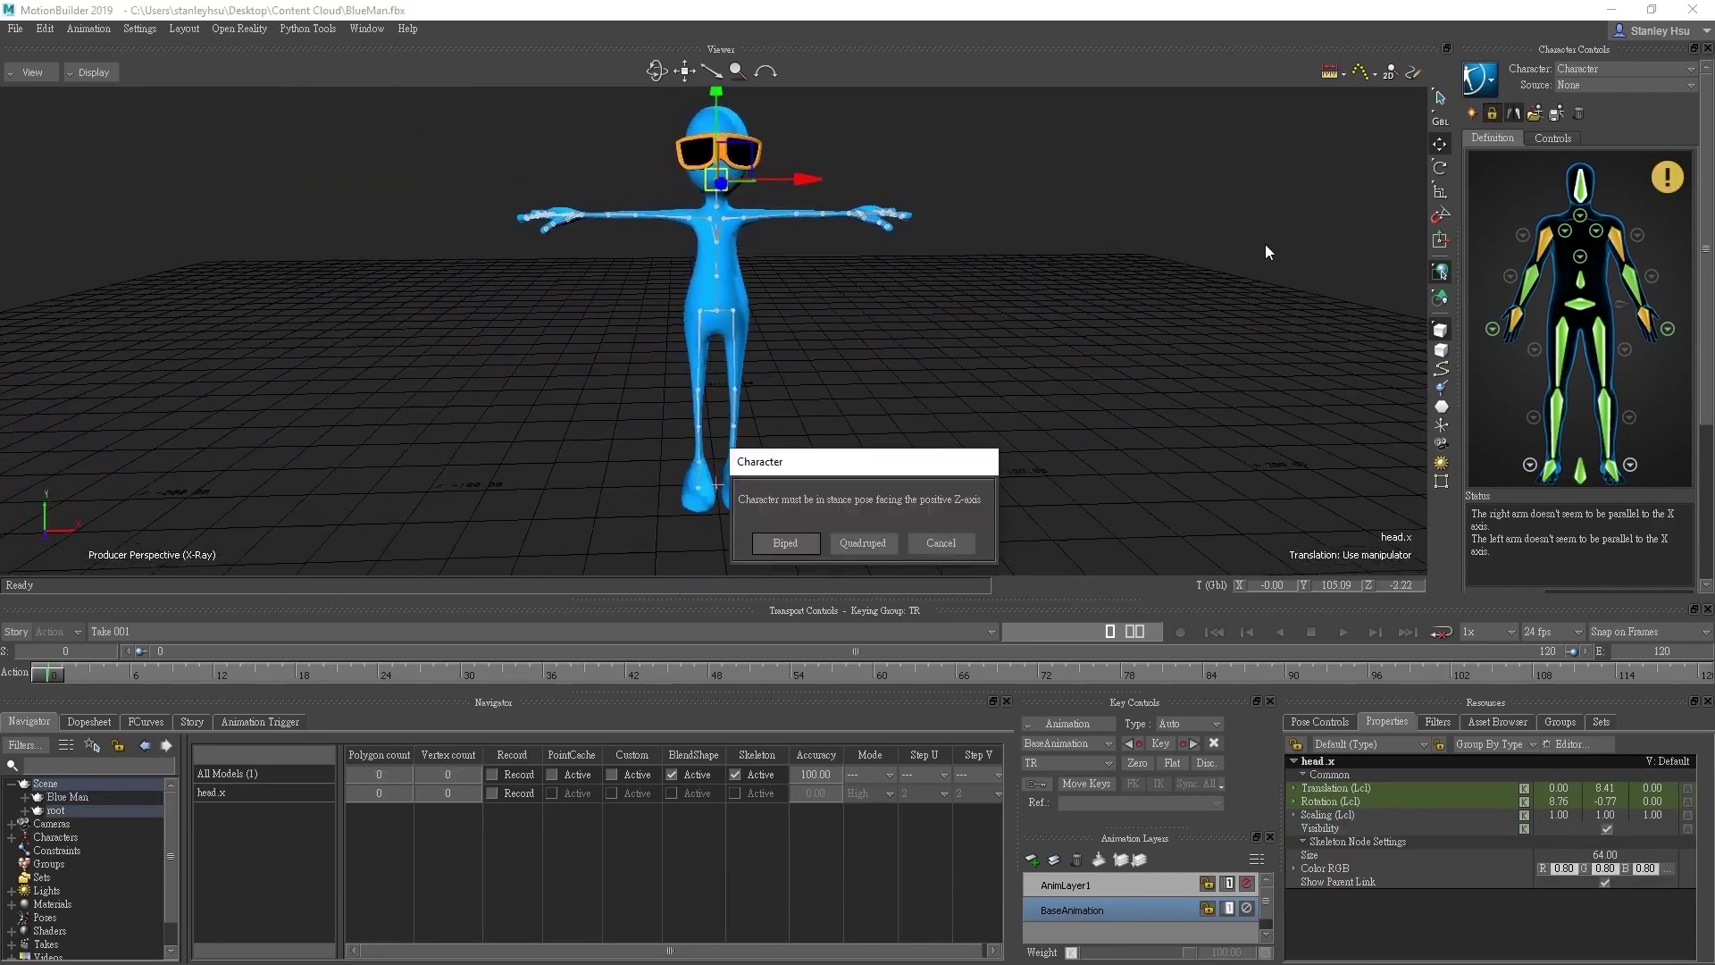
click(786, 540)
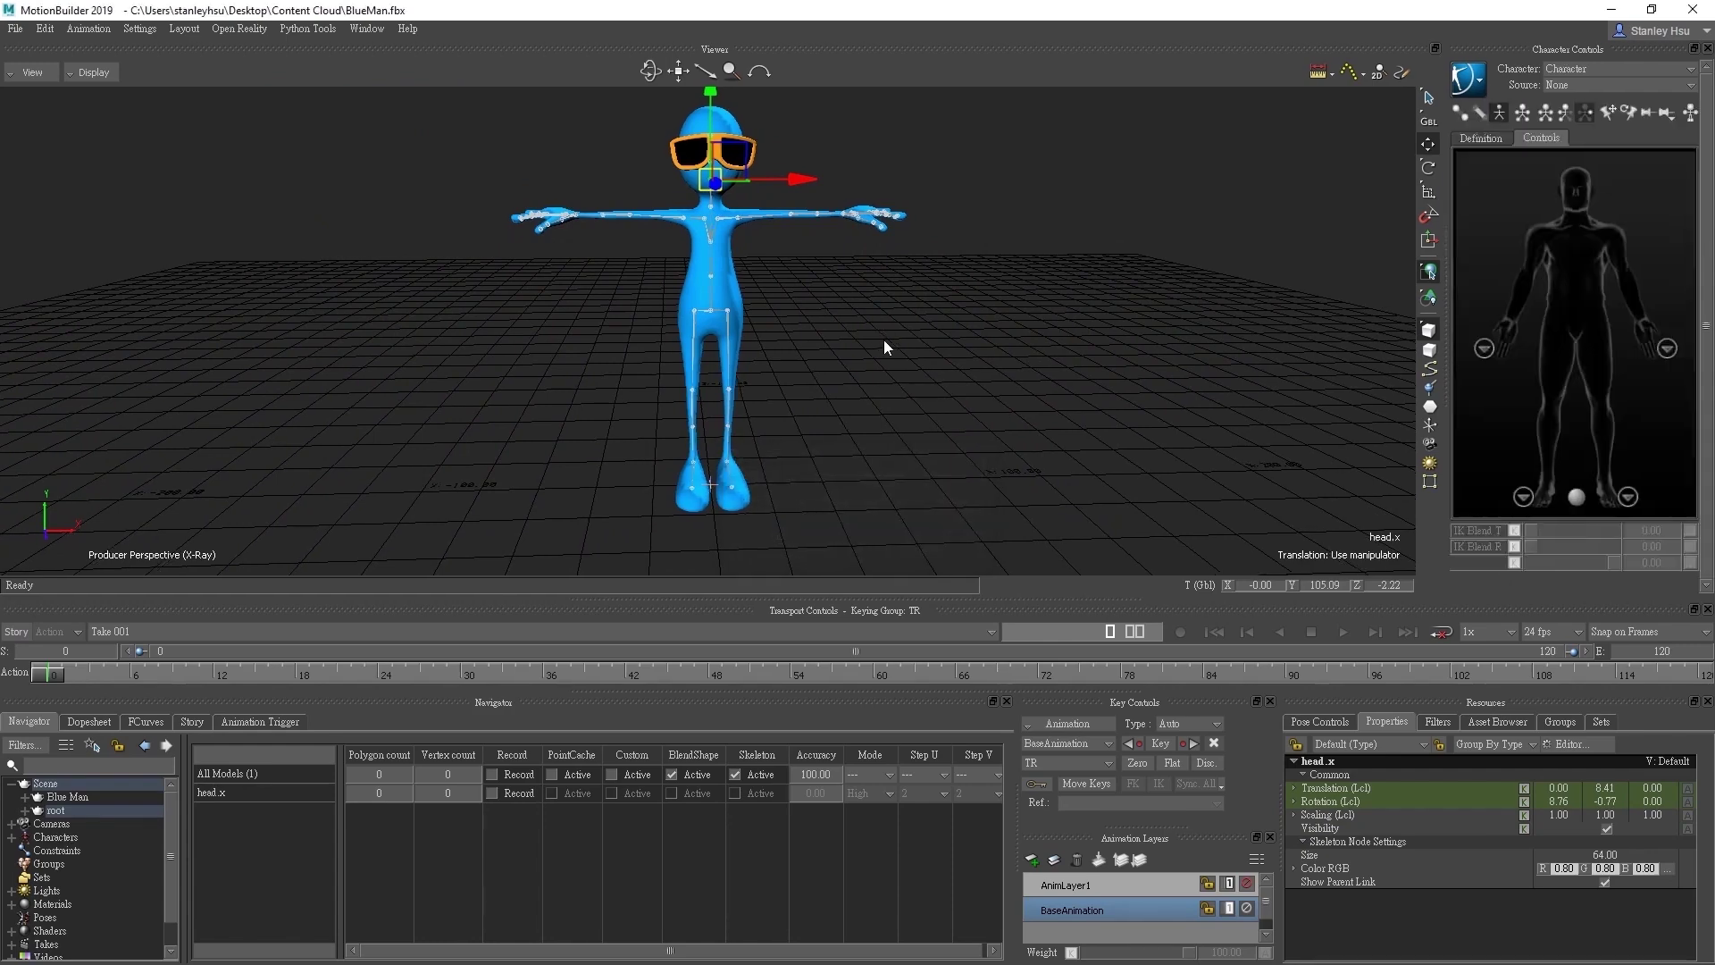
scroll(859, 334, up, 2)
scroll(859, 332, down, 2)
scroll(860, 329, up, 1)
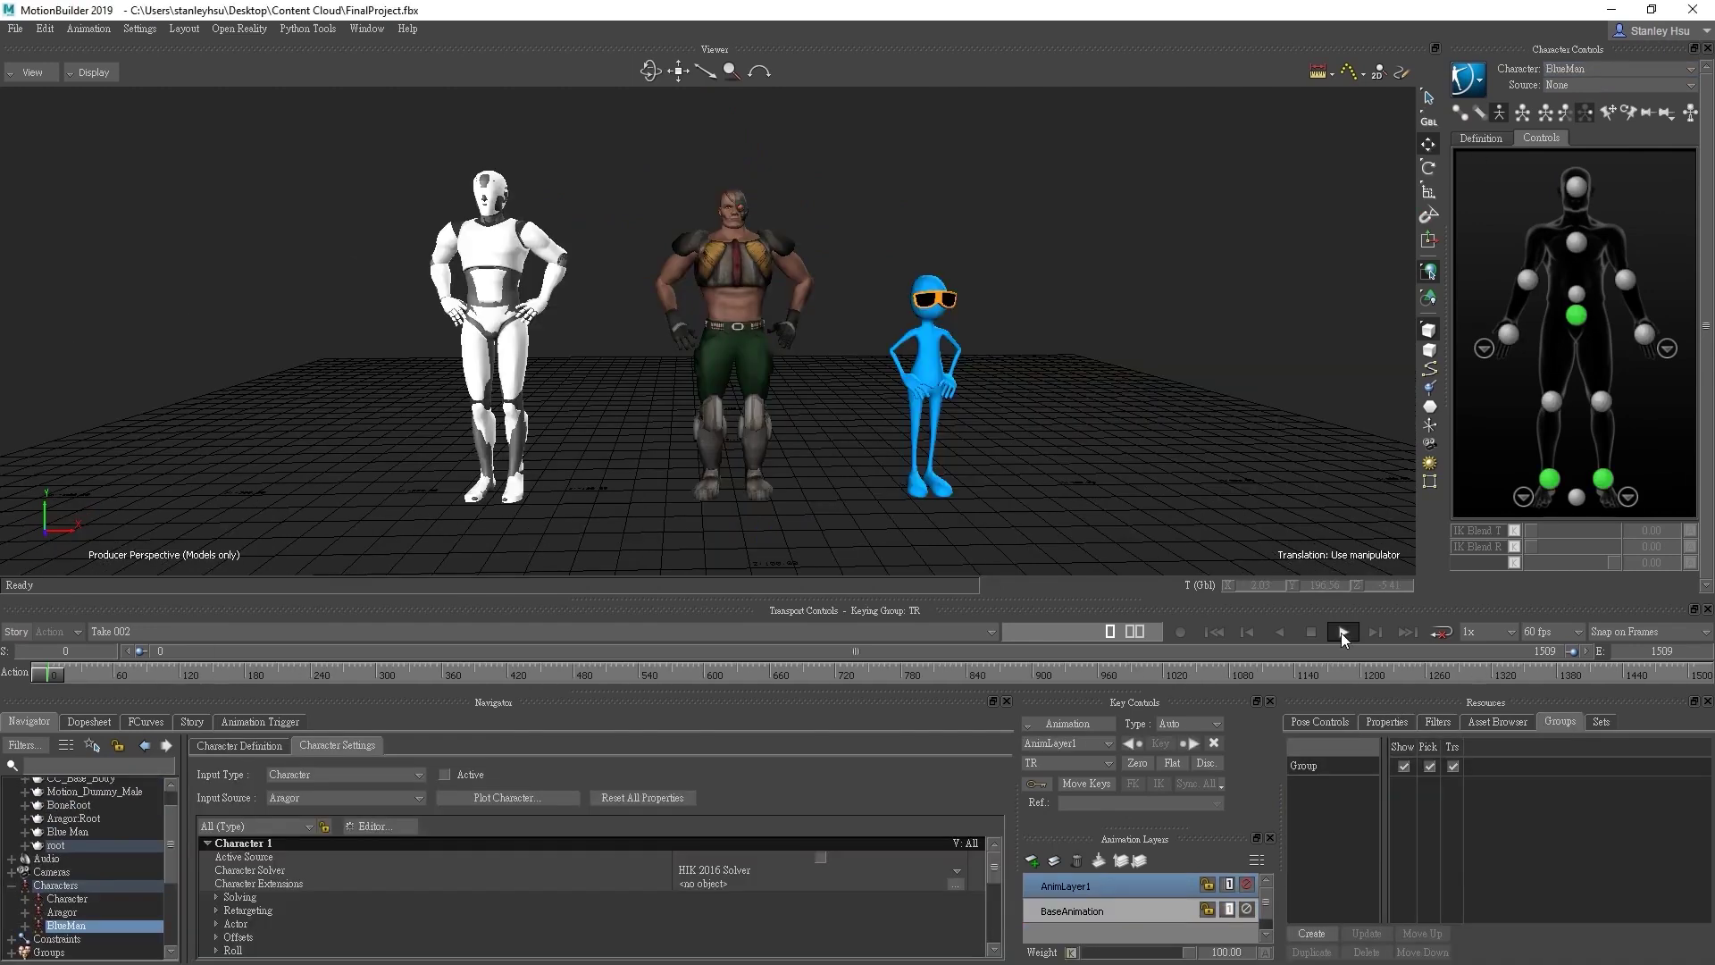
Play Take 002 to watch BlueMan, Aragor and the dummy dance together.
click(1342, 633)
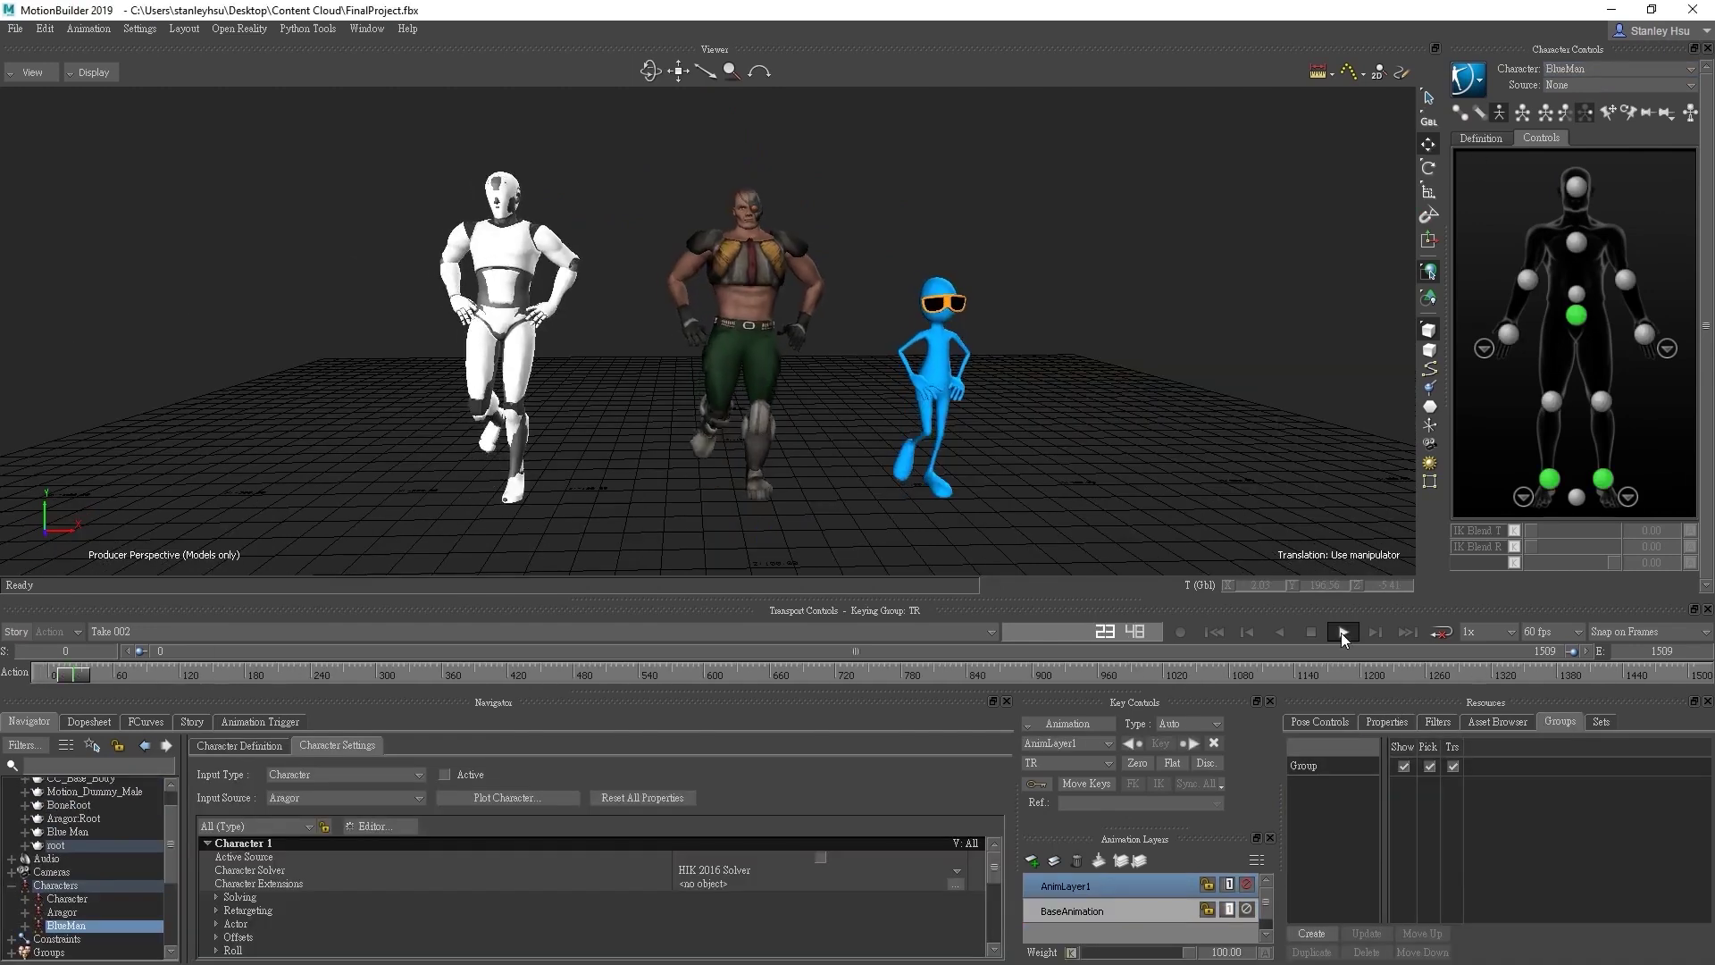